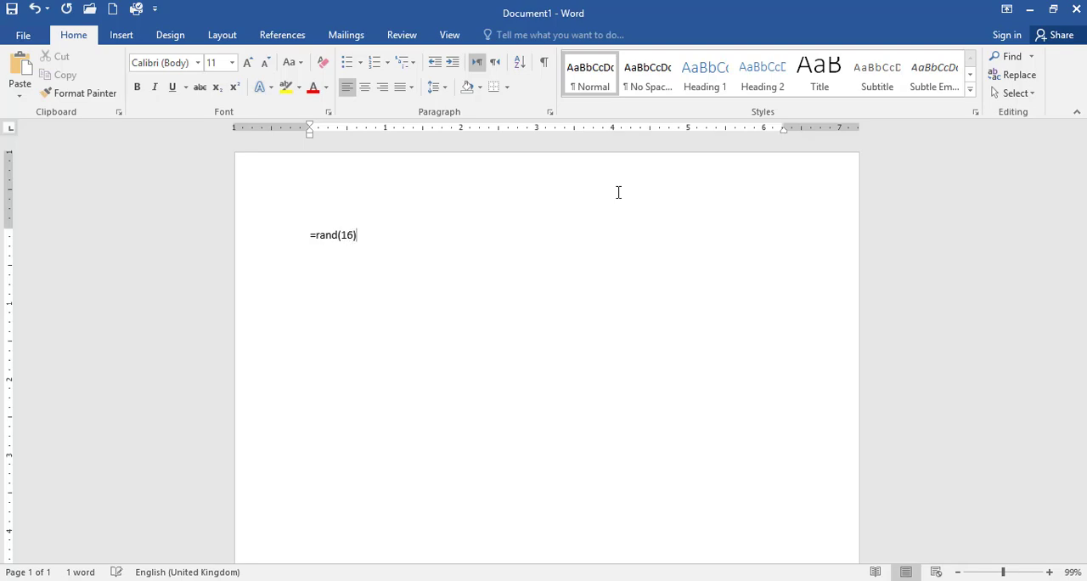
- Fill the blank document with 16 paragraphs of sample text using the =rand(16) function
{"action": "key", "text": "Return"}
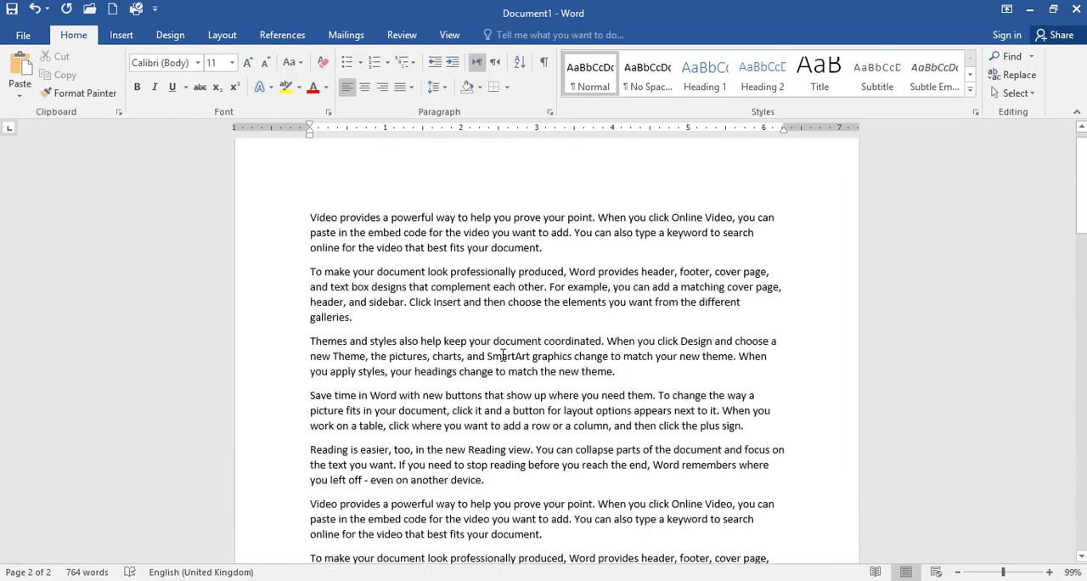
{"action": "left_click", "coordinate": [215, 36]}
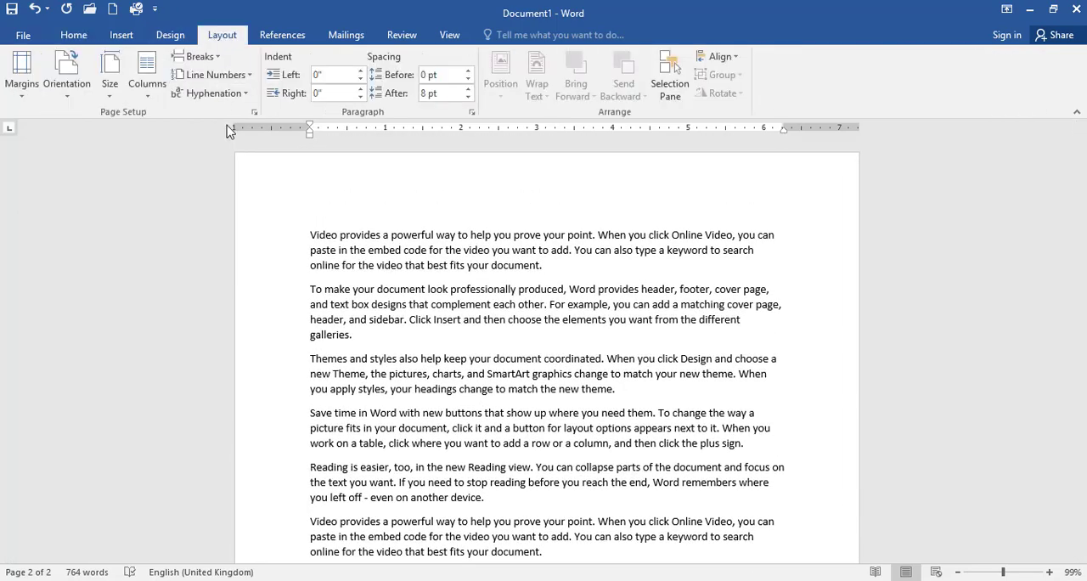
{"action": "left_click", "coordinate": [309, 309]}
- Move the second "Video provides" paragraph at the end of page one to page two by adding blank paragraphs before it
{"action": "scroll", "coordinate": [314, 297], "scroll_direction": "down", "scroll_amount": 2}
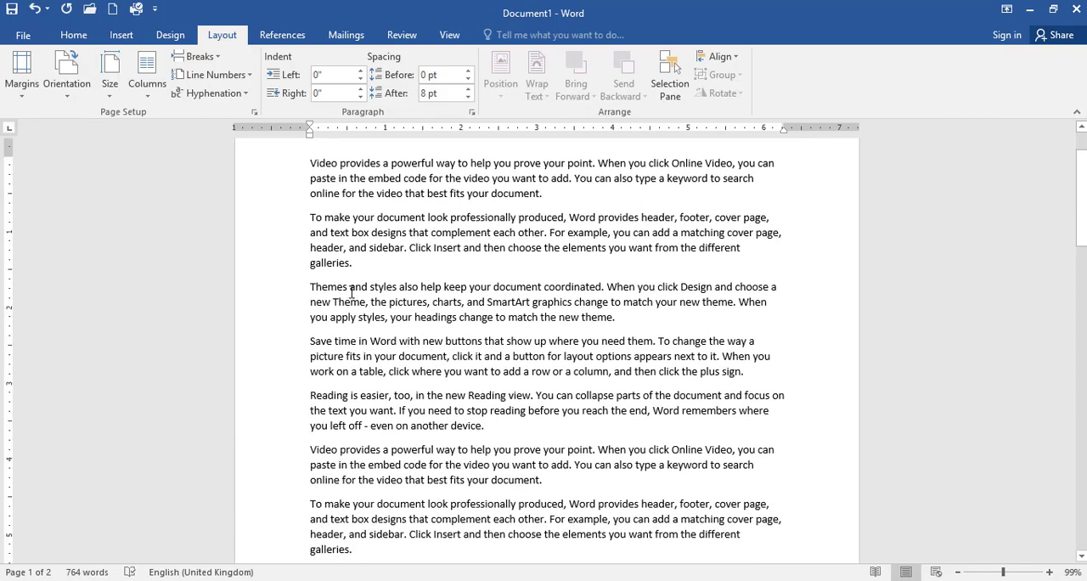
{"action": "scroll", "coordinate": [531, 370], "scroll_direction": "down", "scroll_amount": 4}
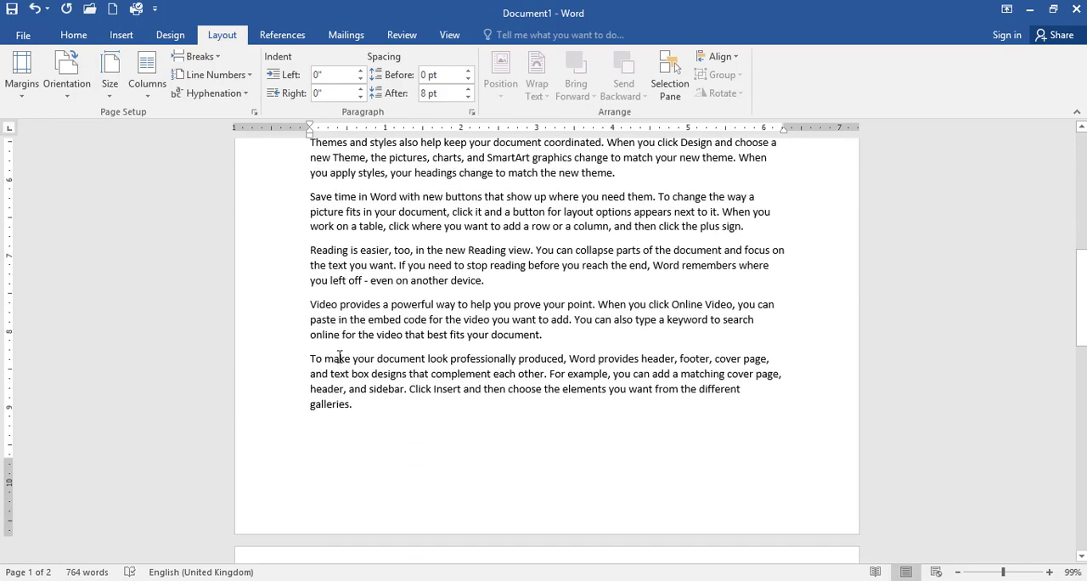
{"action": "scroll", "coordinate": [434, 379], "scroll_direction": "up", "scroll_amount": 1}
{"action": "scroll", "coordinate": [446, 390], "scroll_direction": "down", "scroll_amount": 4}
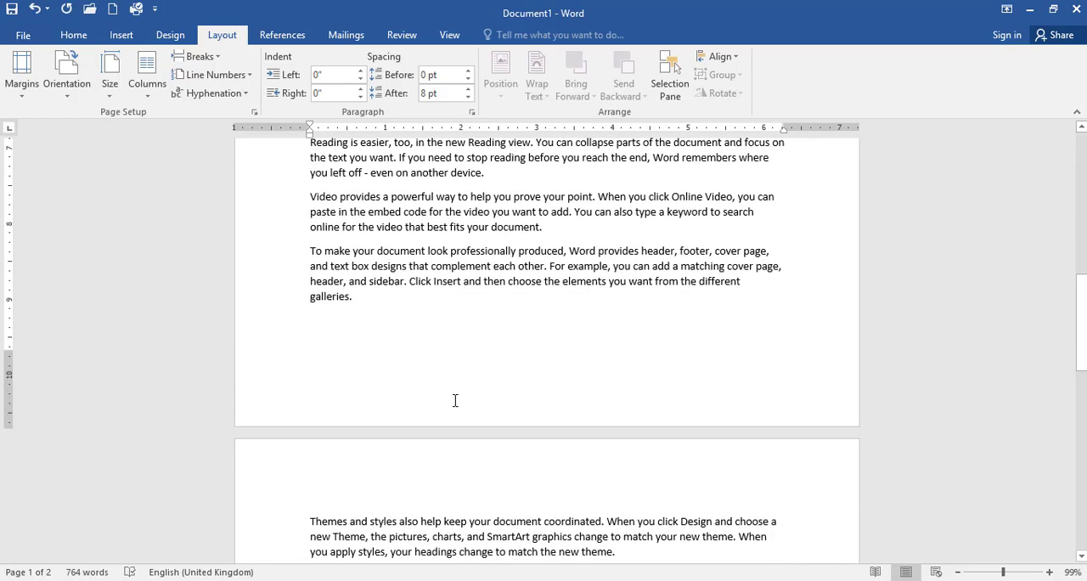
{"action": "key", "text": "Return"}
{"action": "key", "text": "Return"}
{"action": "key", "text": "Return"}
{"action": "key", "text": "Return"}
{"action": "key", "text": "Return"}
{"action": "key", "text": "Return"}
{"action": "key", "text": "Return"}
{"action": "key", "text": "Return"}
{"action": "key", "text": "Return"}
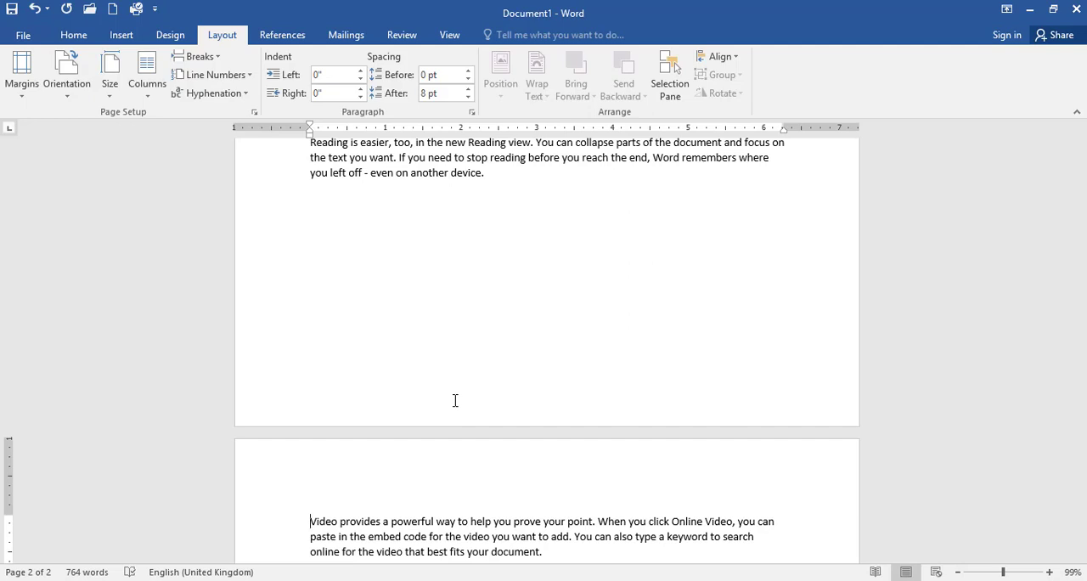
- Enter six lines of random filler text, from "Chiagjkadjdf;a" to "Addkfjkkla;jdfa;", in the blank area near the end of page one
{"action": "left_click", "coordinate": [381, 219]}
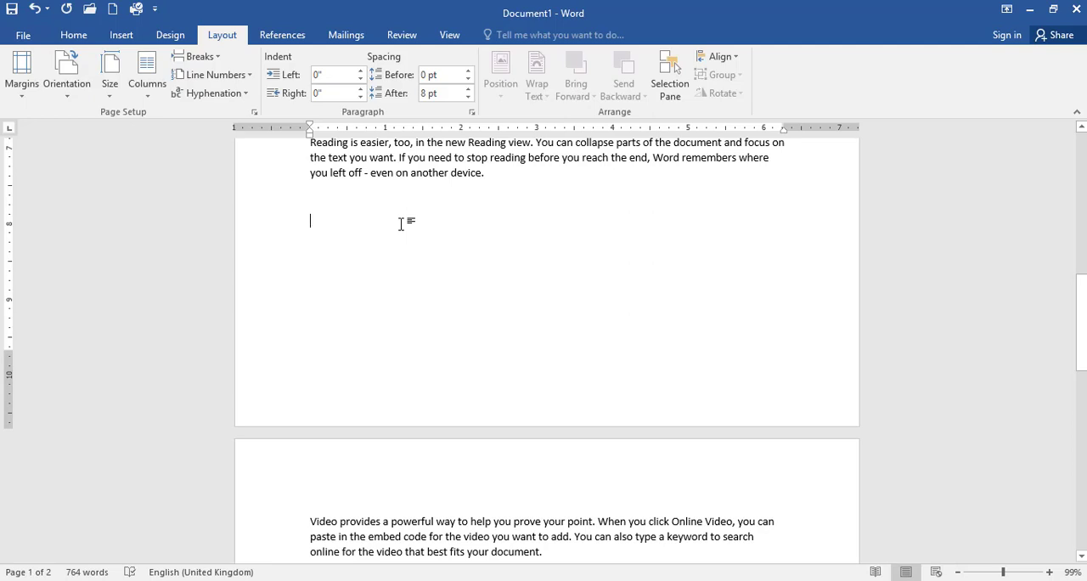
{"action": "type", "text": "Chiagjkadjdf;a"}
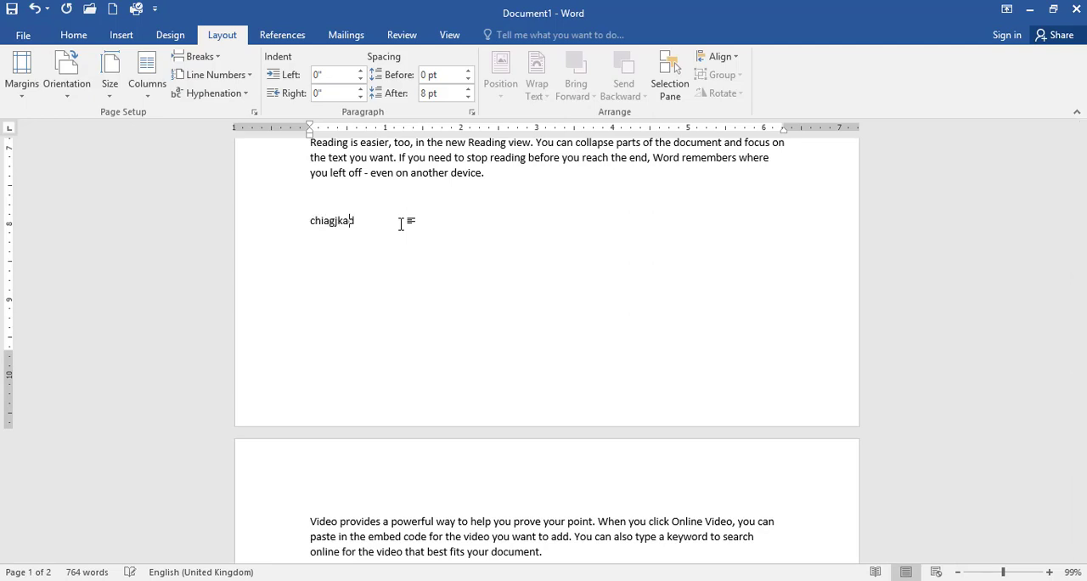
{"action": "key", "text": "Return"}
{"action": "type", "text": "Asdklskfjfkka;sjfas"}
{"action": "key", "text": "Return"}
{"action": "type", "text": "sakdskdffja;ljfa"}
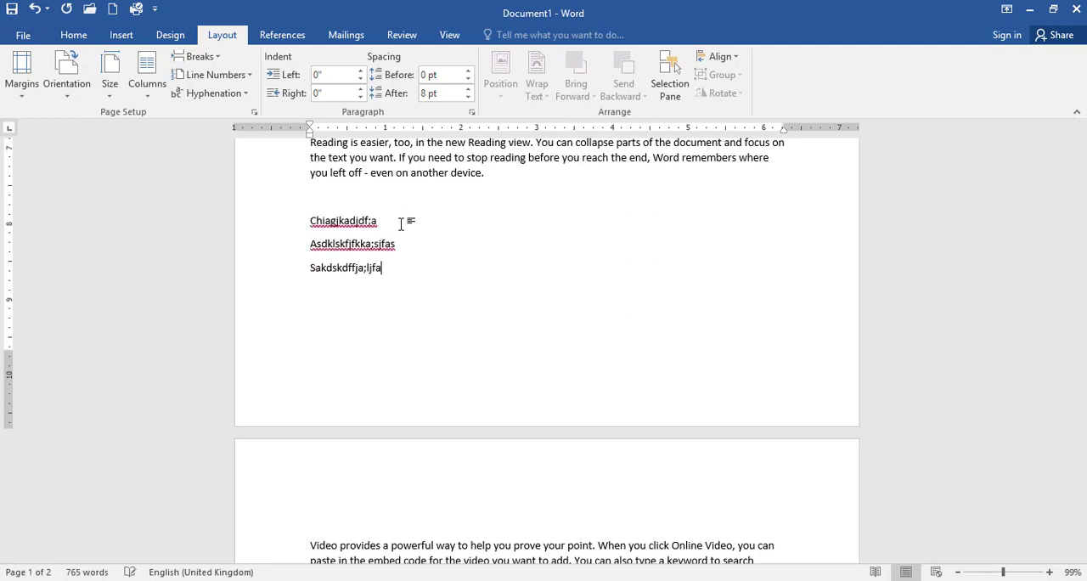
{"action": "key", "text": "Return"}
{"action": "type", "text": "askddjffa;sjfa"}
{"action": "key", "text": "Return"}
{"action": "type", "text": "askdfjf;aldjf"}
{"action": "key", "text": "Return"}
{"action": "type", "text": "addkfjkkla;jdfa;"}
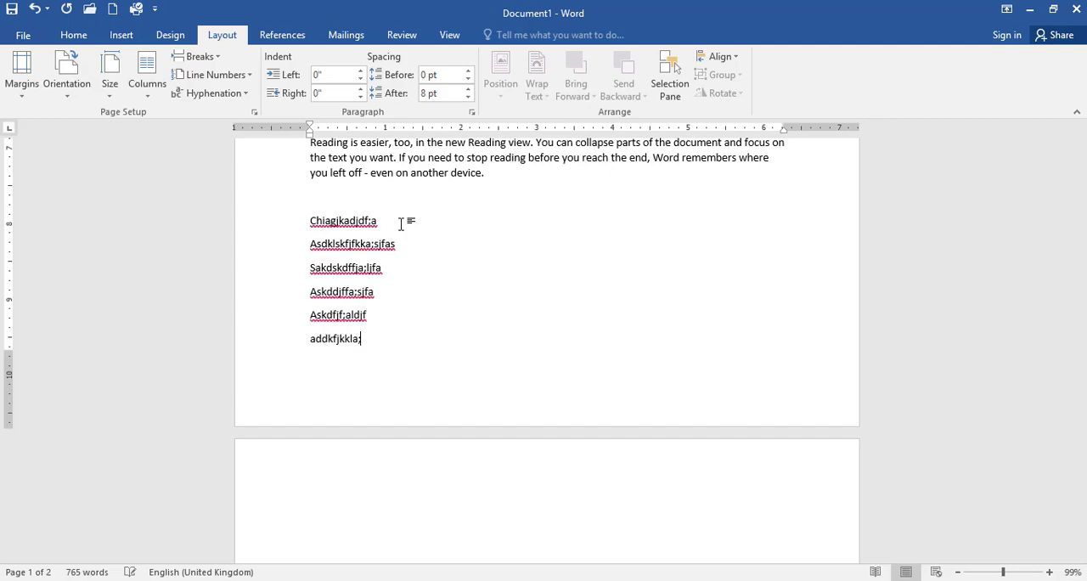
- Examine how the filler lines affect the spacing between the end of page one and the start of page two
{"action": "scroll", "coordinate": [371, 391], "scroll_direction": "down", "scroll_amount": 4}
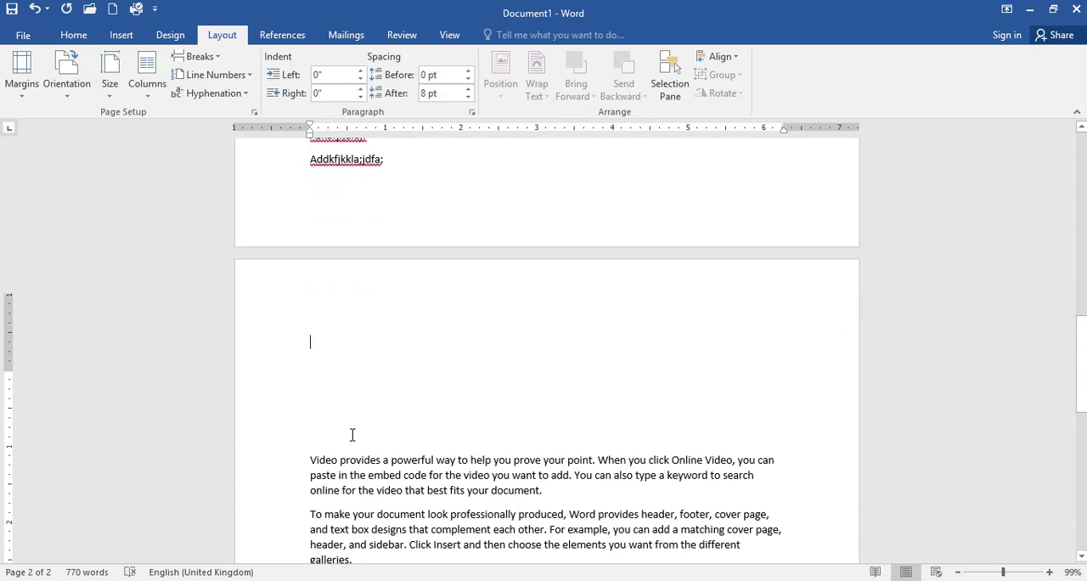
{"action": "scroll", "coordinate": [354, 434], "scroll_direction": "up", "scroll_amount": 2}
{"action": "scroll", "coordinate": [356, 431], "scroll_direction": "down", "scroll_amount": 2}
{"action": "scroll", "coordinate": [356, 431], "scroll_direction": "up", "scroll_amount": 2}
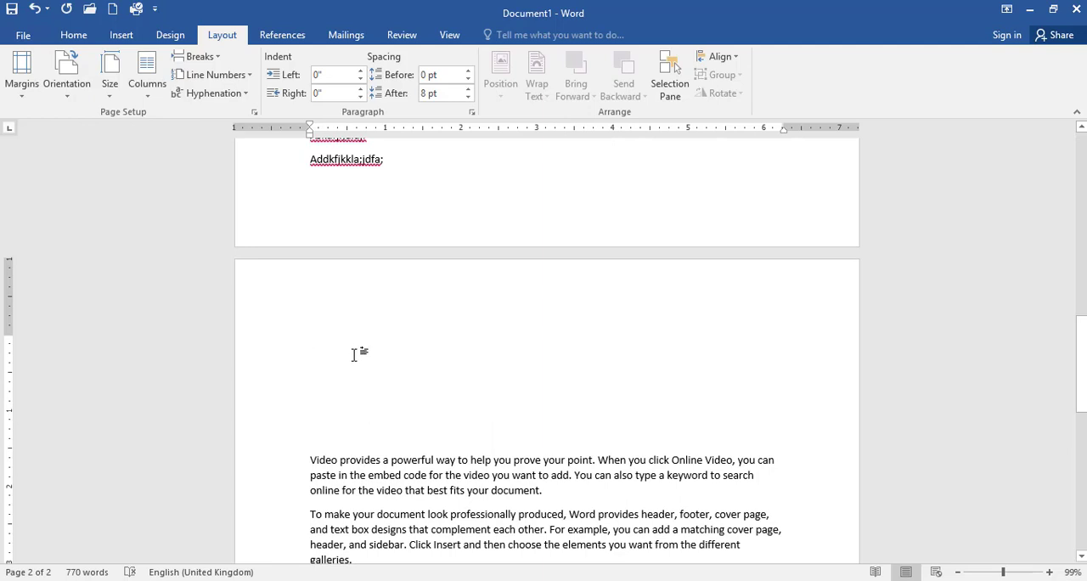
{"action": "scroll", "coordinate": [353, 355], "scroll_direction": "up", "scroll_amount": 5}
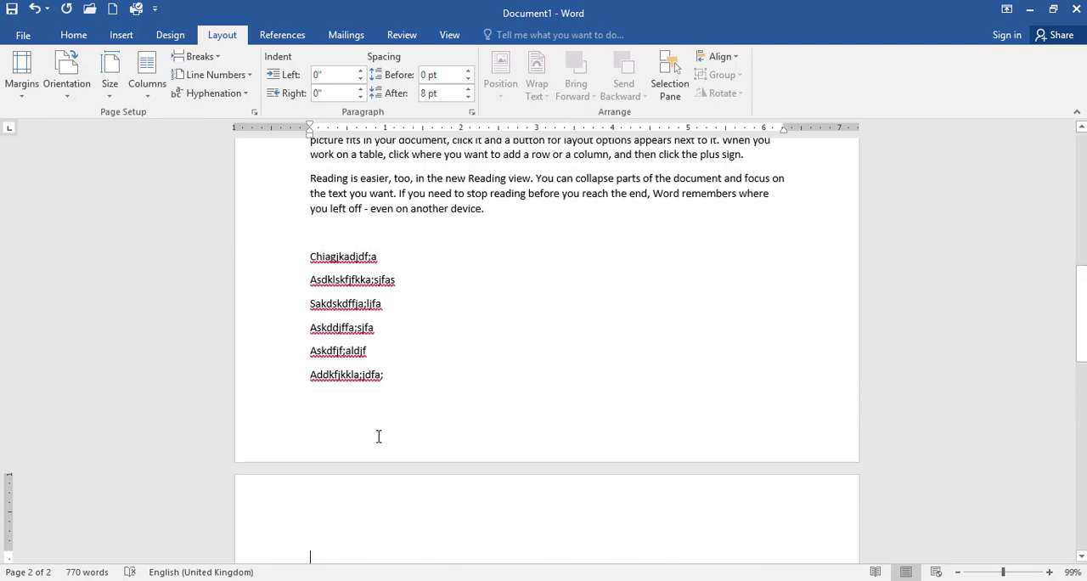
{"action": "scroll", "coordinate": [379, 436], "scroll_direction": "down", "scroll_amount": 3}
{"action": "scroll", "coordinate": [351, 437], "scroll_direction": "up", "scroll_amount": 3}
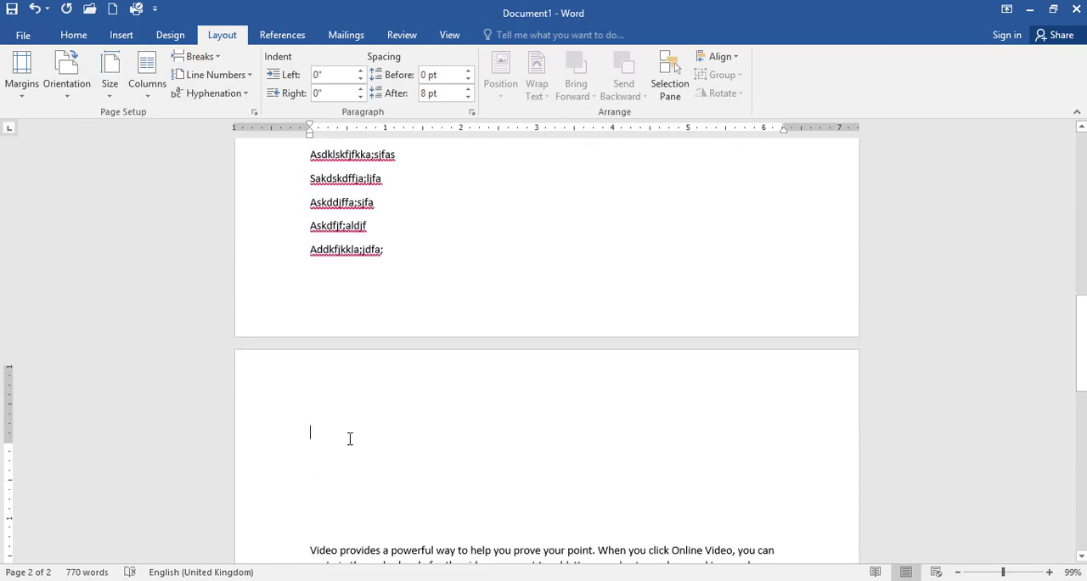
- Delete the six filler lines and the blank paragraphs before the second "Video provides" paragraph
{"action": "left_click_drag", "start_coordinate": [407, 350], "coordinate": [303, 219]}
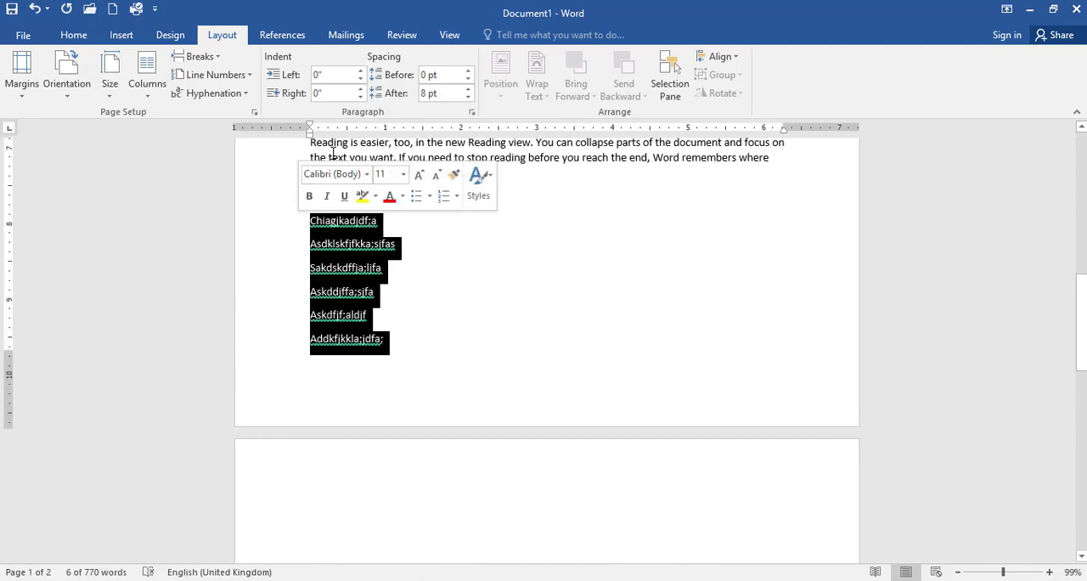
{"action": "key", "text": "Delete"}
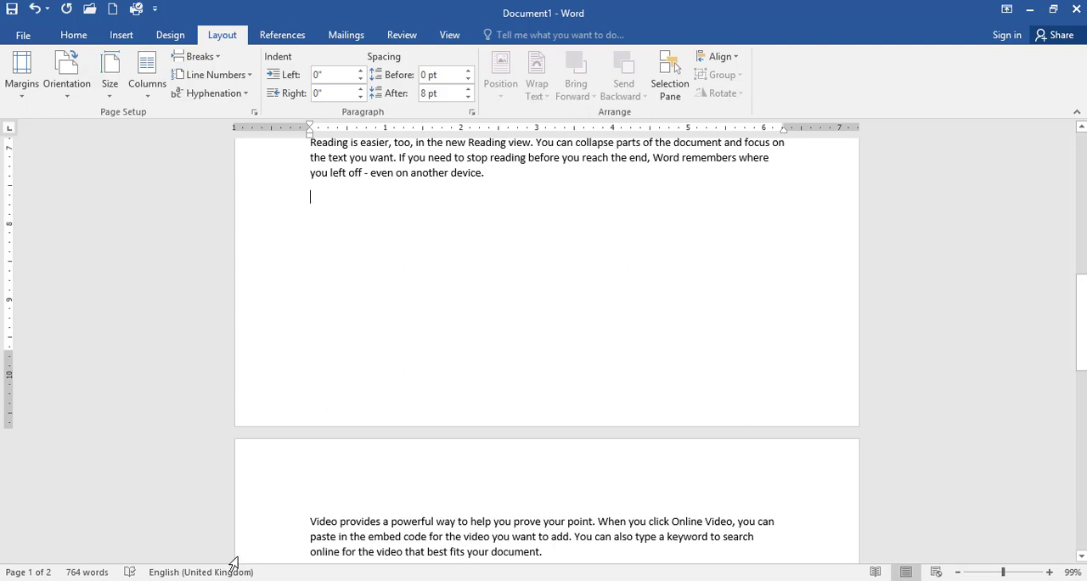
{"action": "key", "text": "Delete"}
{"action": "key", "text": "Delete"}
{"action": "key", "text": "Delete"}
{"action": "key", "text": "Delete"}
{"action": "key", "text": "Delete"}
{"action": "key", "text": "Delete"}
{"action": "key", "text": "Delete"}
{"action": "key", "text": "Delete"}
{"action": "key", "text": "Delete"}
{"action": "key", "text": "Delete"}
{"action": "key", "text": "Delete"}
{"action": "key", "text": "Delete"}
{"action": "key", "text": "Delete"}
{"action": "key", "text": "Delete"}
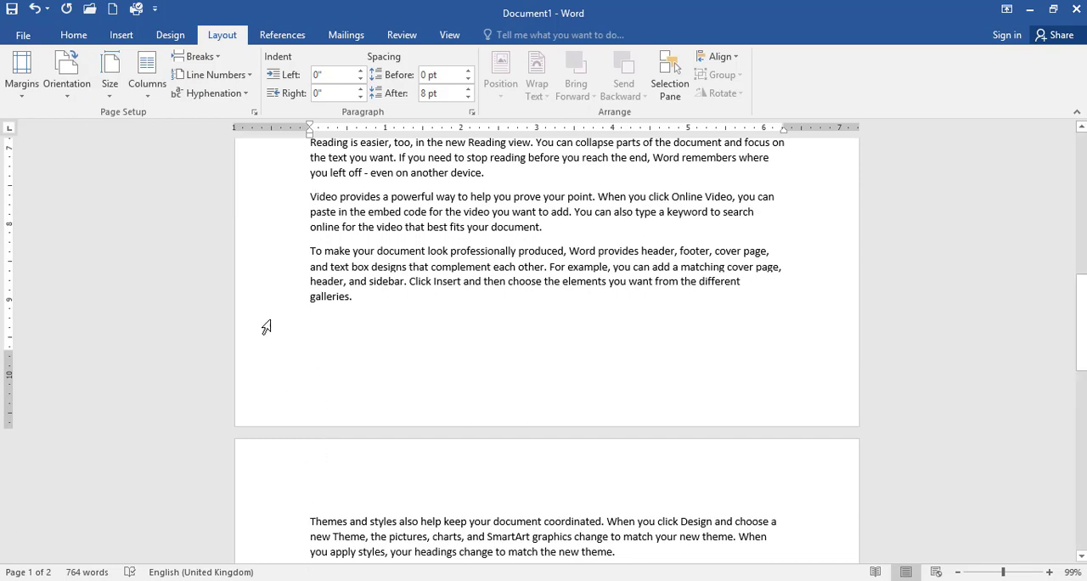
- Insert a page break before the second "Video provides" paragraph on page one
{"action": "left_click", "coordinate": [208, 56]}
{"action": "left_click", "coordinate": [214, 85]}
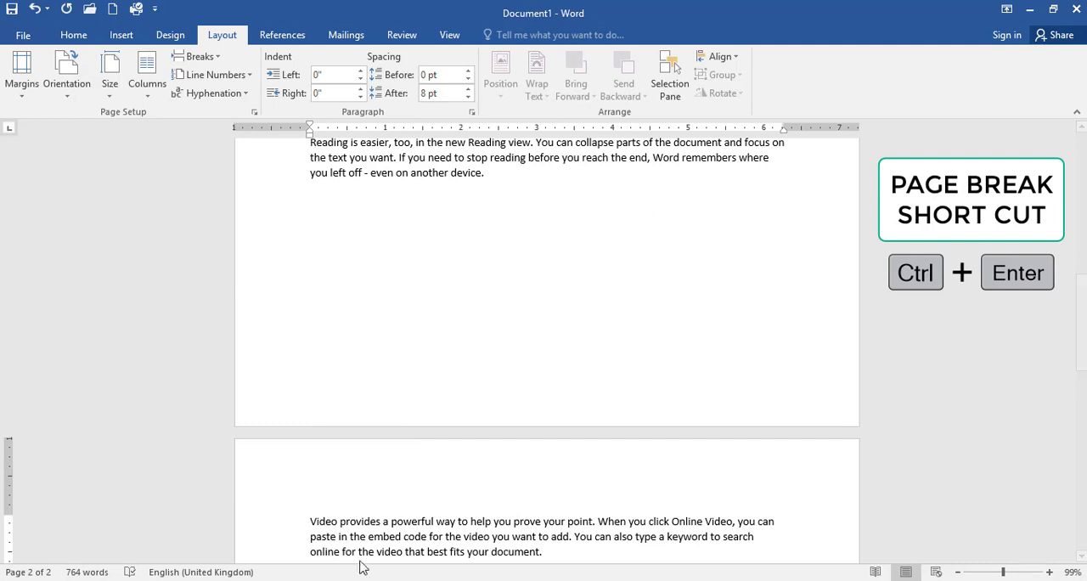
{"action": "scroll", "coordinate": [316, 527], "scroll_direction": "down", "scroll_amount": 2}
{"action": "scroll", "coordinate": [319, 493], "scroll_direction": "up", "scroll_amount": 3}
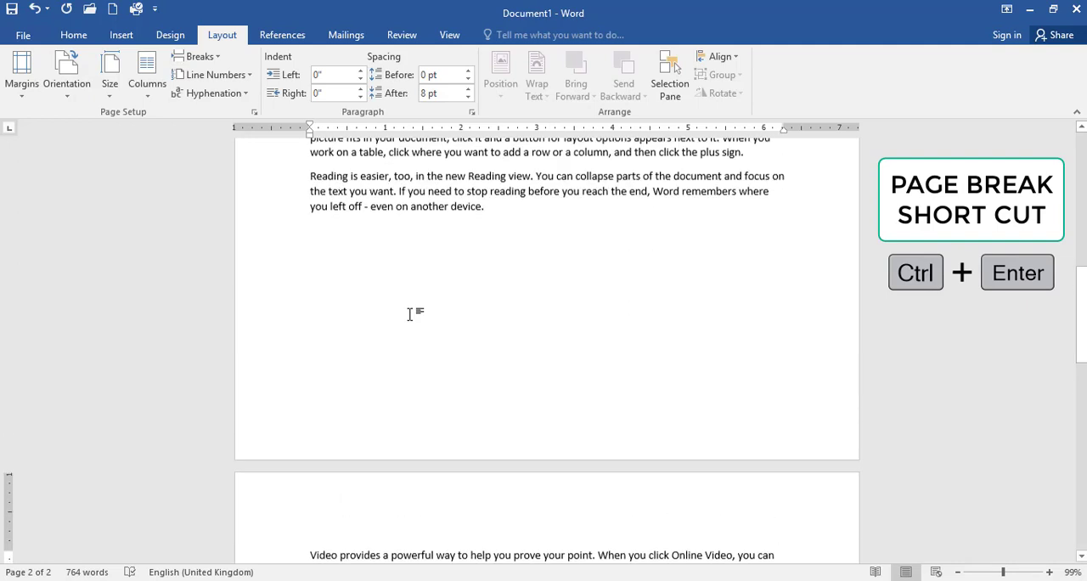
- Enter six lines of random filler text, from "Dkdasjf;ladjf" to "Adkkdffa;ldf", below the last paragraph on page one
{"action": "left_click", "coordinate": [378, 250]}
{"action": "type", "text": "Dkdasjf;ladjf"}
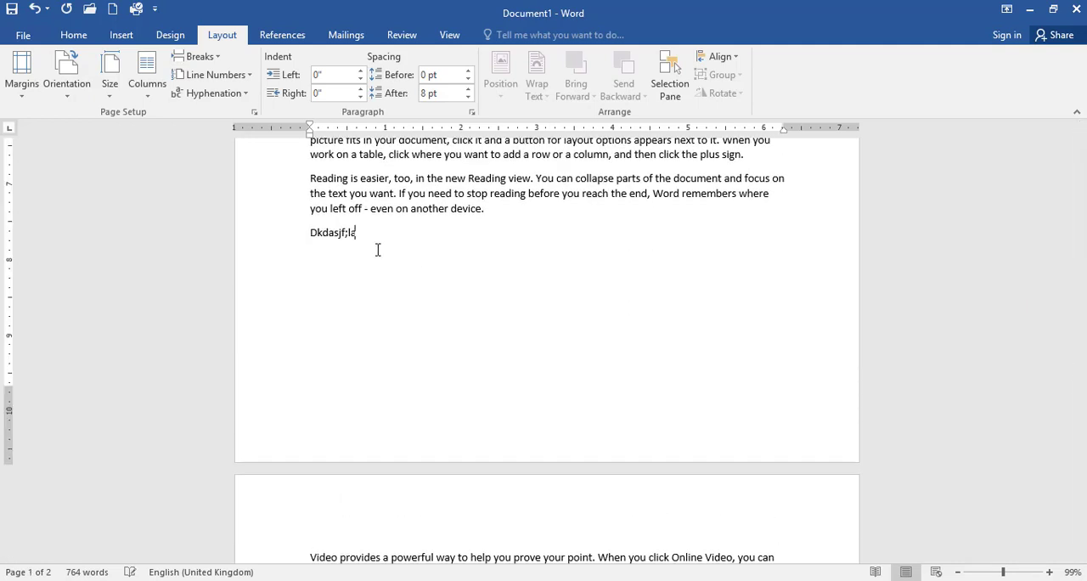
{"action": "key", "text": "Return"}
{"action": "type", "text": "asdslkdlkfjfla;ldf"}
{"action": "key", "text": "Return"}
{"action": "type", "text": "asdlkdlkffjla;djf"}
{"action": "key", "text": "Return"}
{"action": "type", "text": "addkfjfjkals;sdjf"}
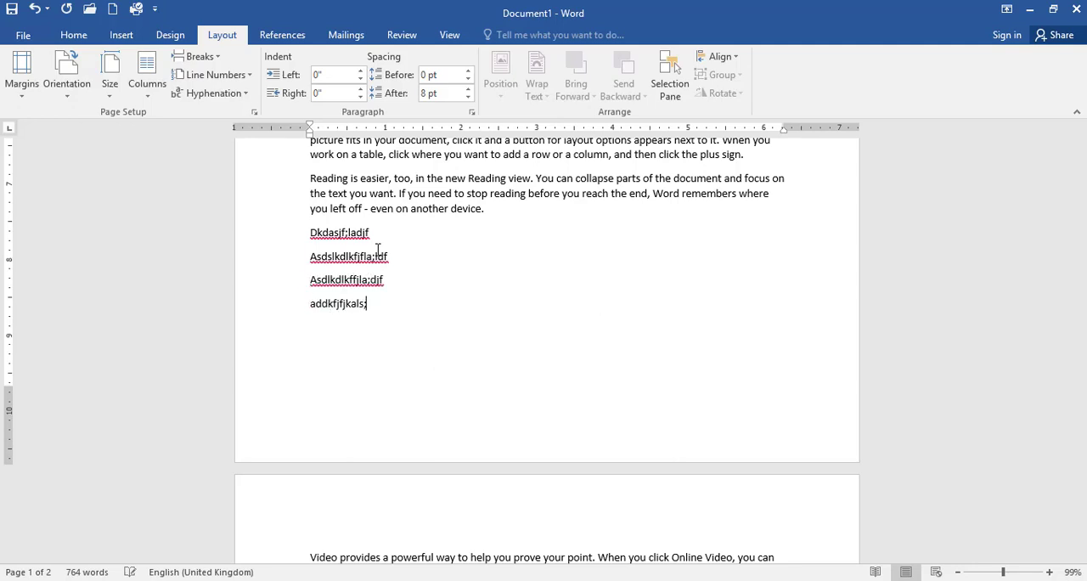
{"action": "key", "text": "Return"}
{"action": "type", "text": "asddkjfjkal;jfda"}
{"action": "key", "text": "Return"}
{"action": "type", "text": "adkkdffa;ldf"}
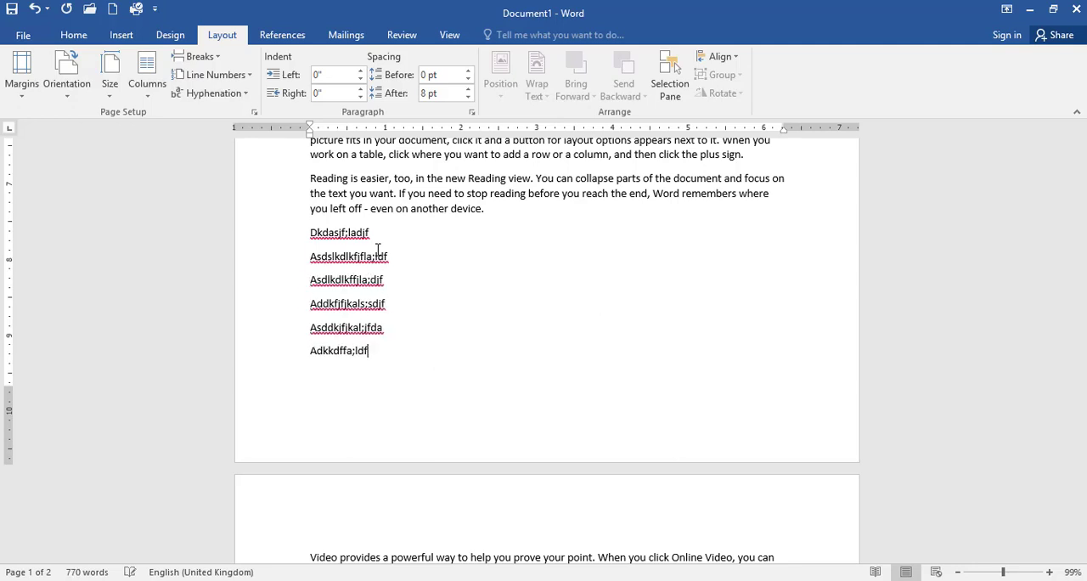
{"action": "scroll", "coordinate": [384, 422], "scroll_direction": "down", "scroll_amount": 1}
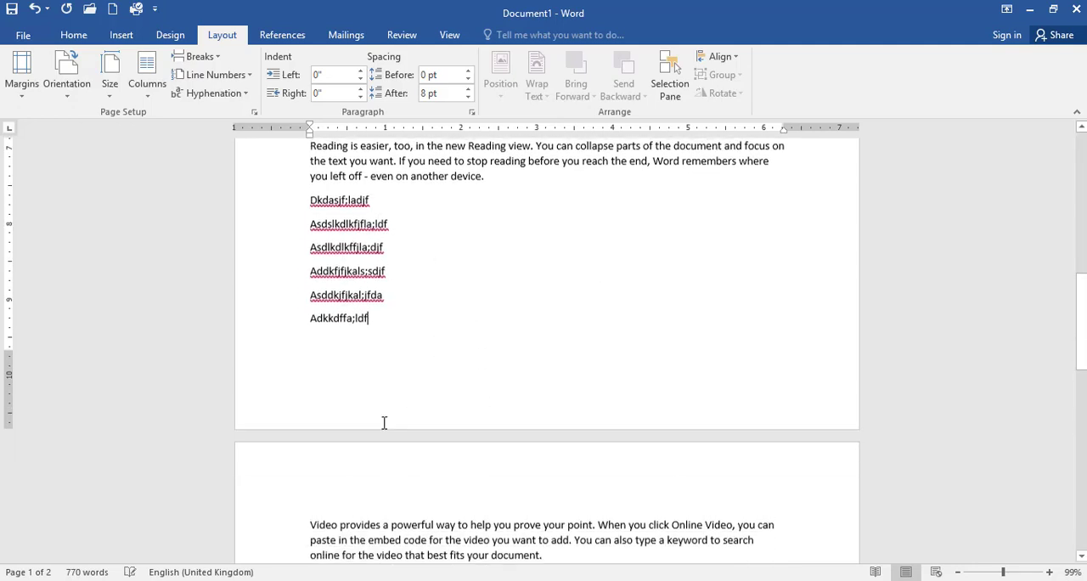
{"action": "scroll", "coordinate": [344, 304], "scroll_direction": "up", "scroll_amount": 2}
{"action": "left_click", "coordinate": [200, 56]}
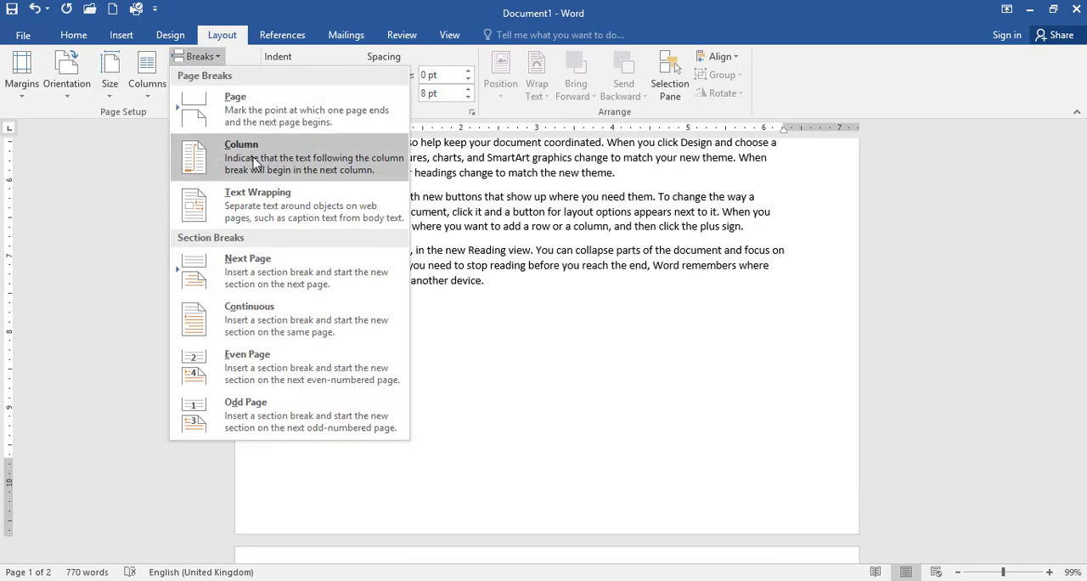
{"action": "left_click", "coordinate": [562, 379]}
- Format the first six paragraphs on page two in two columns
{"action": "scroll", "coordinate": [515, 312], "scroll_direction": "down", "scroll_amount": 11}
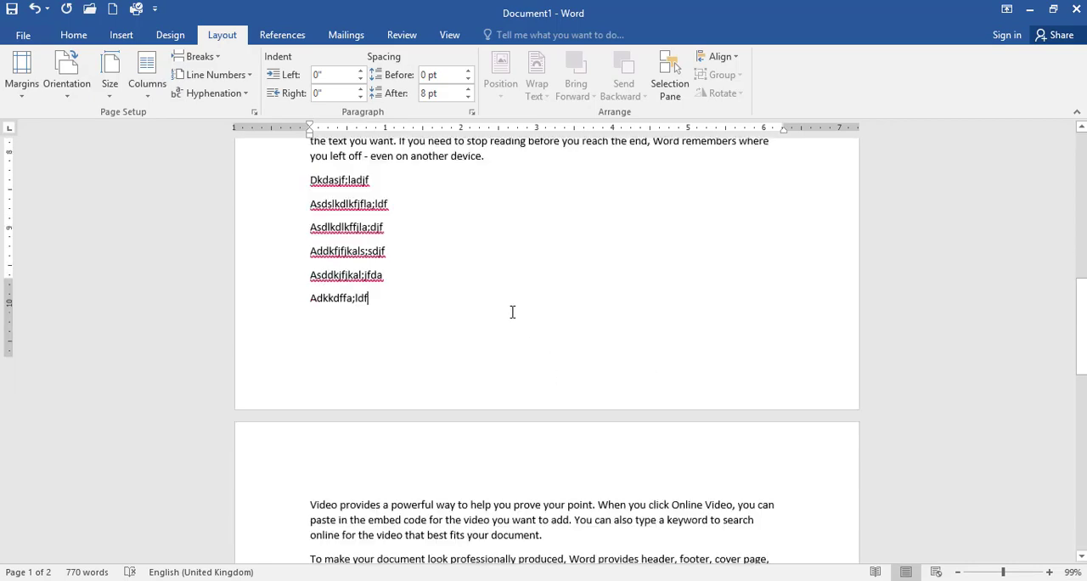
{"action": "scroll", "coordinate": [526, 340], "scroll_direction": "down", "scroll_amount": 1}
{"action": "left_click_drag", "start_coordinate": [558, 407], "coordinate": [298, 193]}
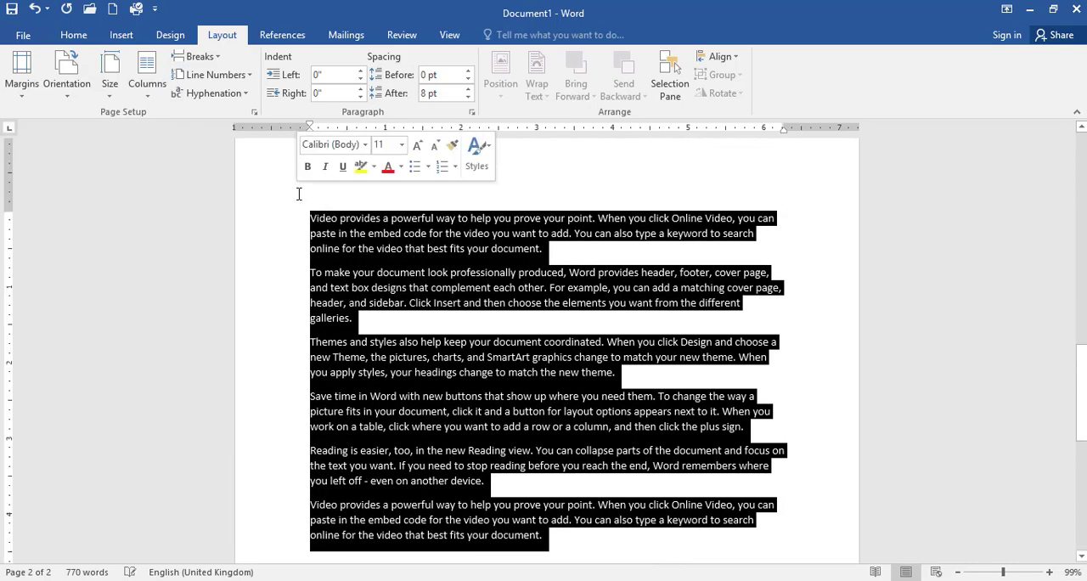
{"action": "left_click", "coordinate": [147, 78]}
{"action": "left_click", "coordinate": [144, 153]}
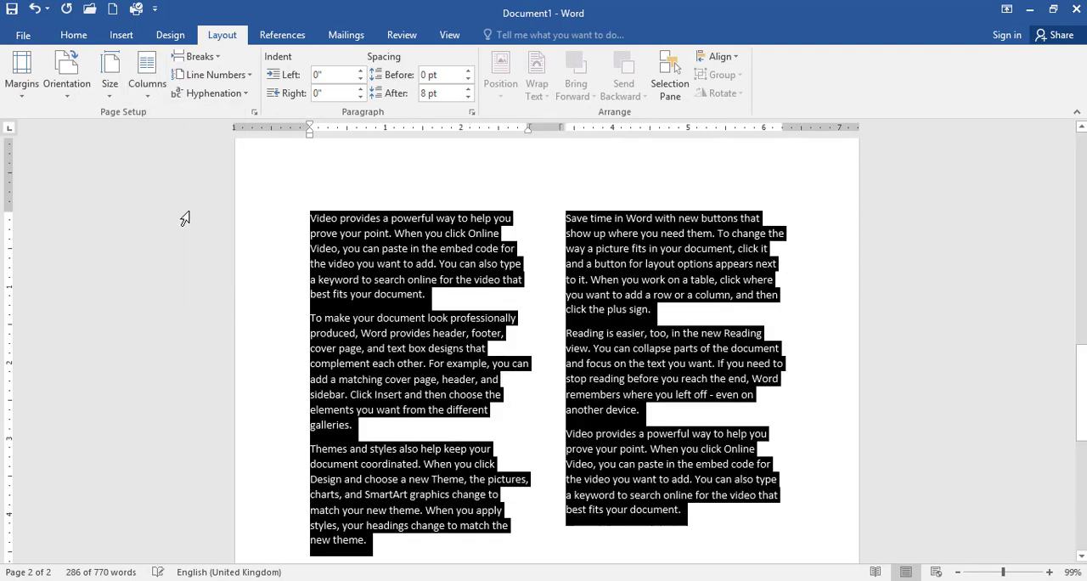
{"action": "left_click", "coordinate": [546, 408]}
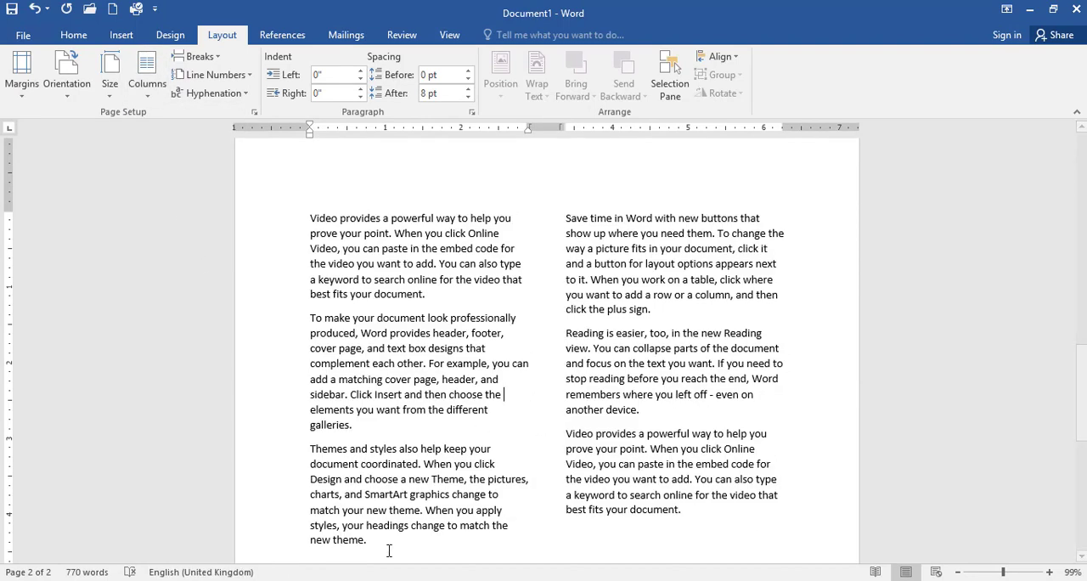
- Justify all the two-column text on page two
{"action": "left_click_drag", "start_coordinate": [388, 547], "coordinate": [271, 193]}
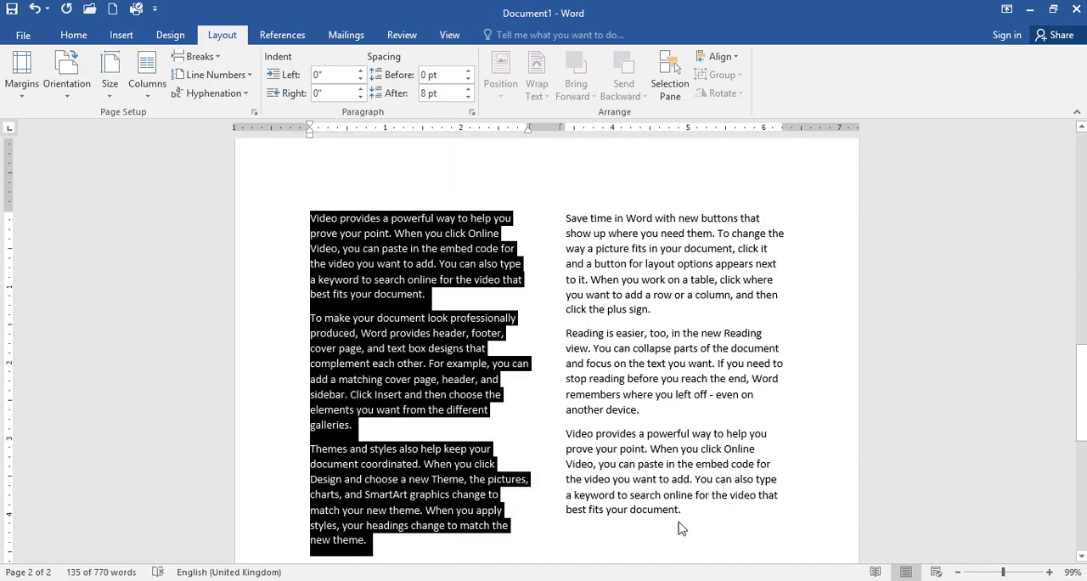
{"action": "left_click_drag", "start_coordinate": [331, 541], "coordinate": [484, 465]}
{"action": "left_click_drag", "start_coordinate": [710, 508], "coordinate": [321, 214]}
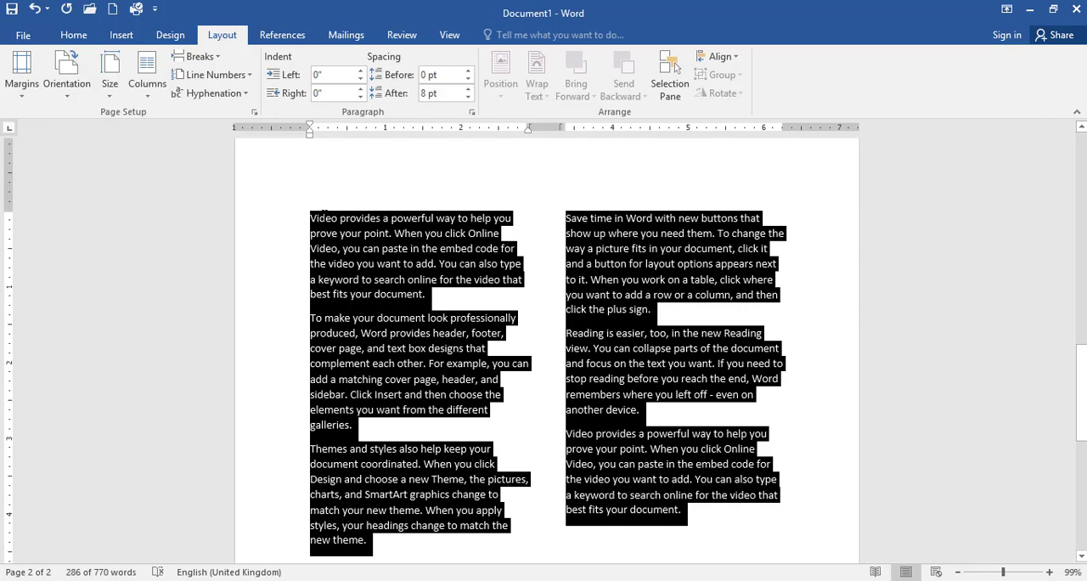
{"action": "key", "text": "ctrl+j"}
- Insert a column break before the "Themes and styles" paragraph in the first column on page two
{"action": "left_click", "coordinate": [351, 399]}
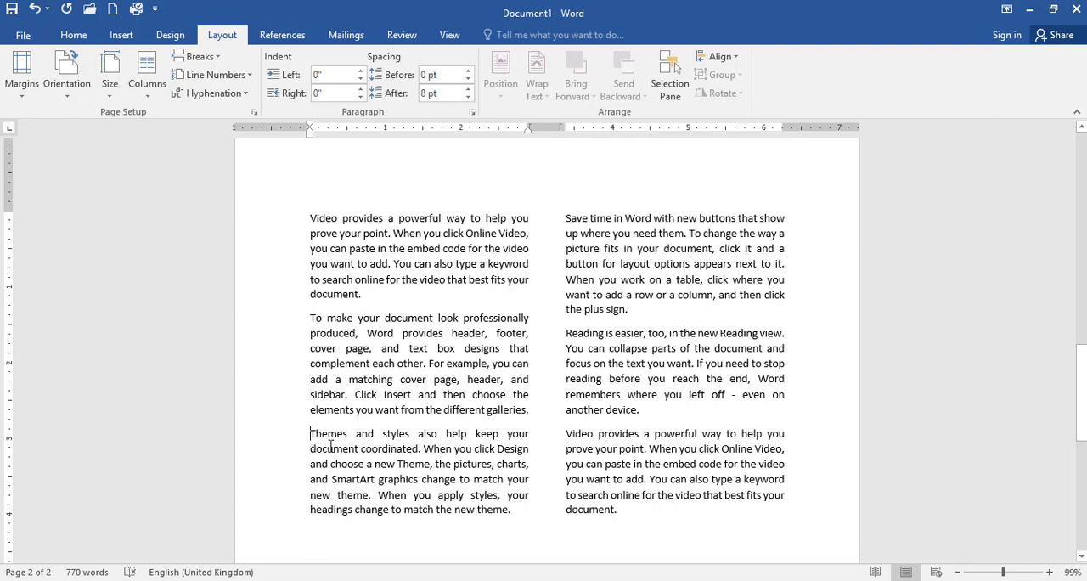
{"action": "left_click", "coordinate": [202, 58]}
{"action": "left_click", "coordinate": [234, 165]}
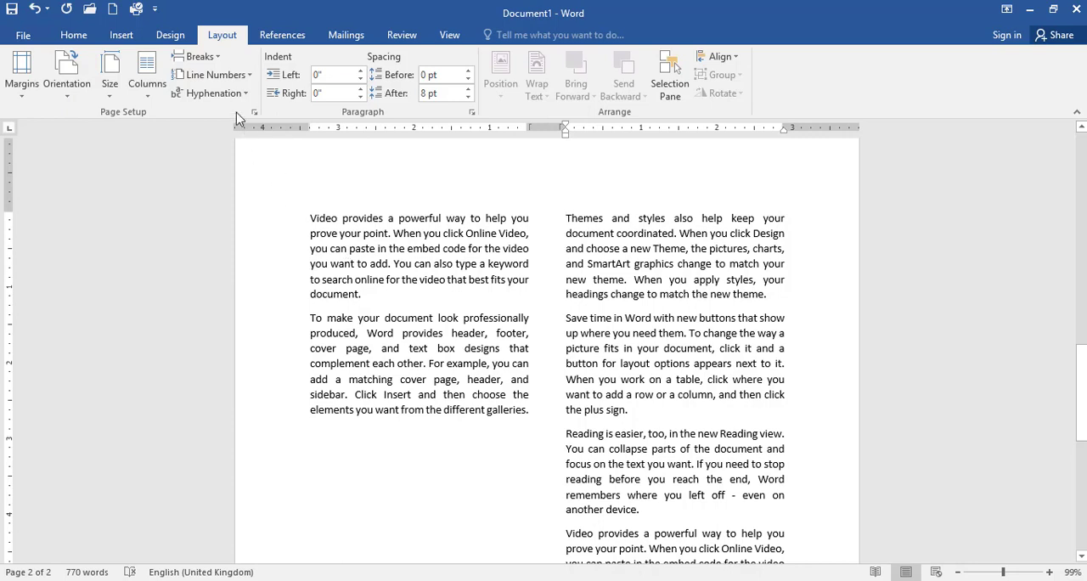
{"action": "left_click", "coordinate": [205, 57]}
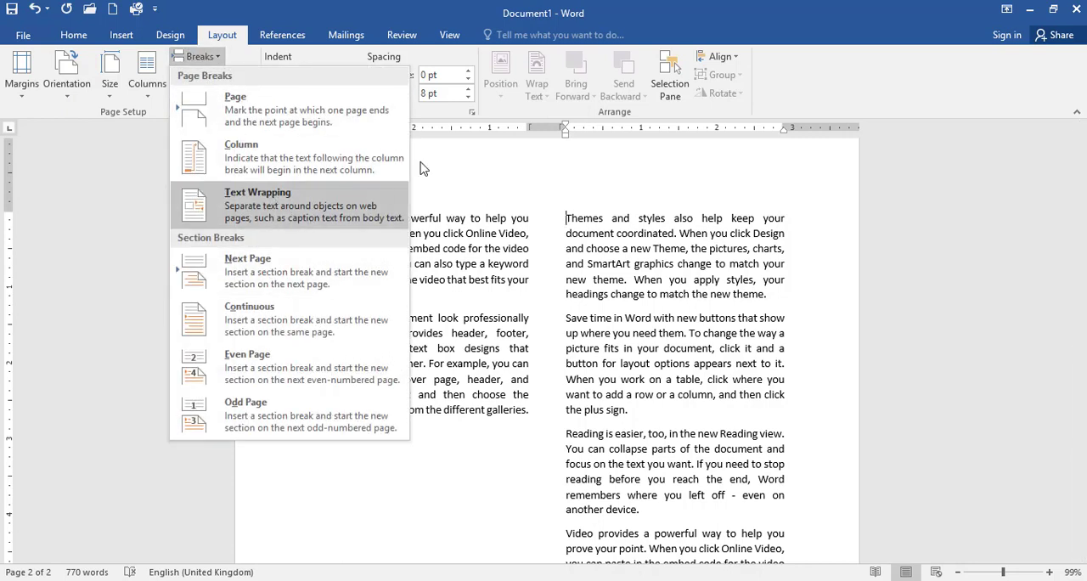
{"action": "left_click", "coordinate": [538, 96]}
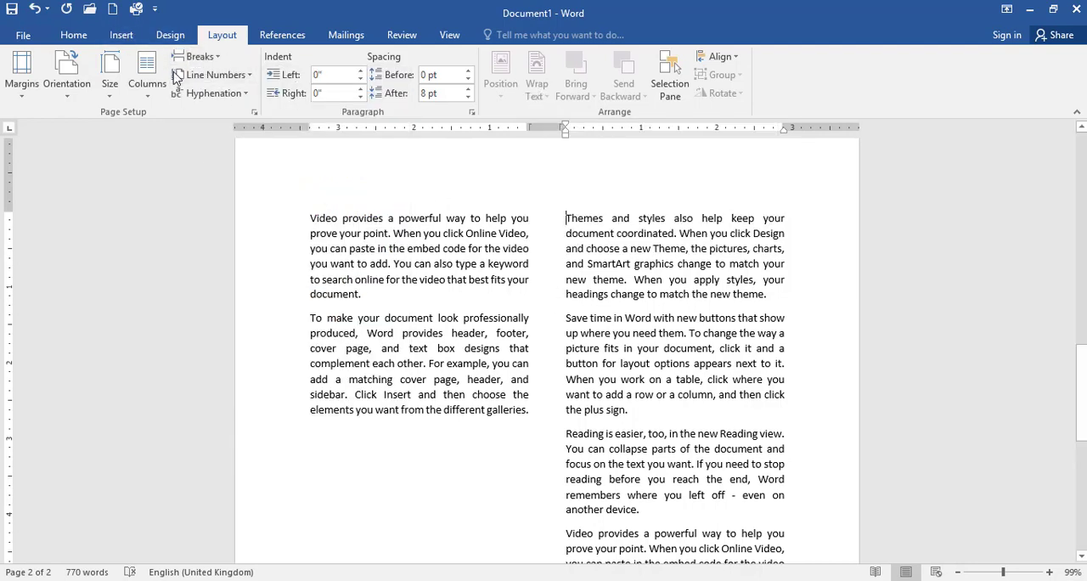
- Insert a continuous section break before the "Reading is easier" paragraph in the second column on page two
{"action": "left_click", "coordinate": [201, 57]}
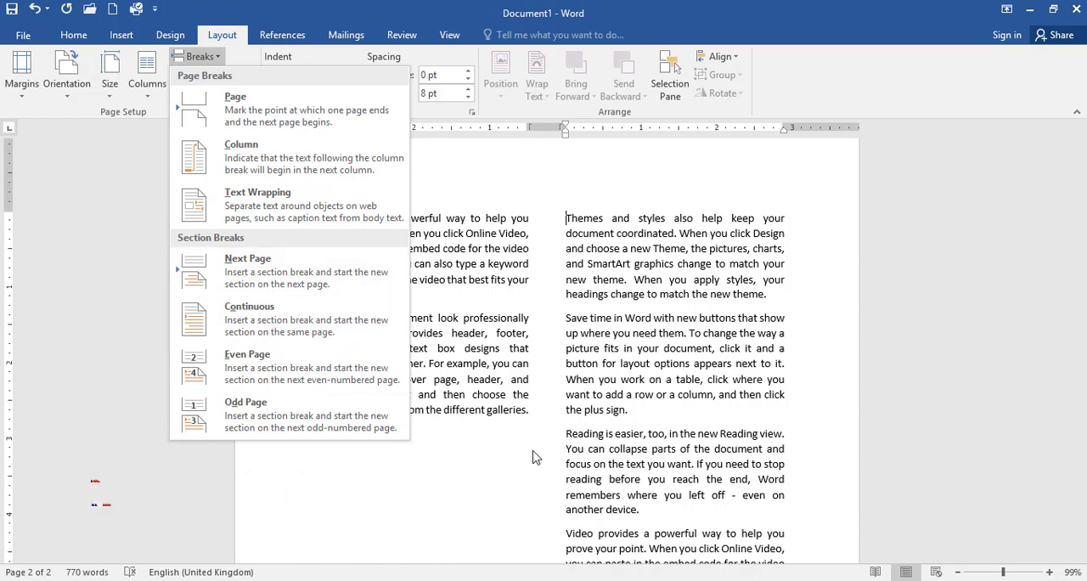
{"action": "left_click", "coordinate": [573, 432]}
{"action": "scroll", "coordinate": [582, 411], "scroll_direction": "down", "scroll_amount": 2}
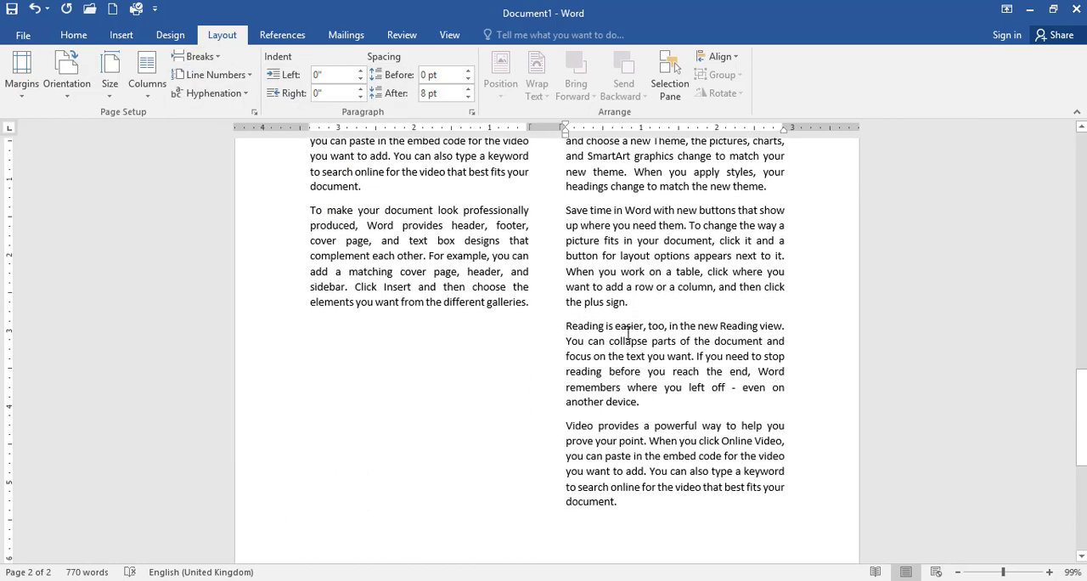
{"action": "left_click", "coordinate": [569, 325]}
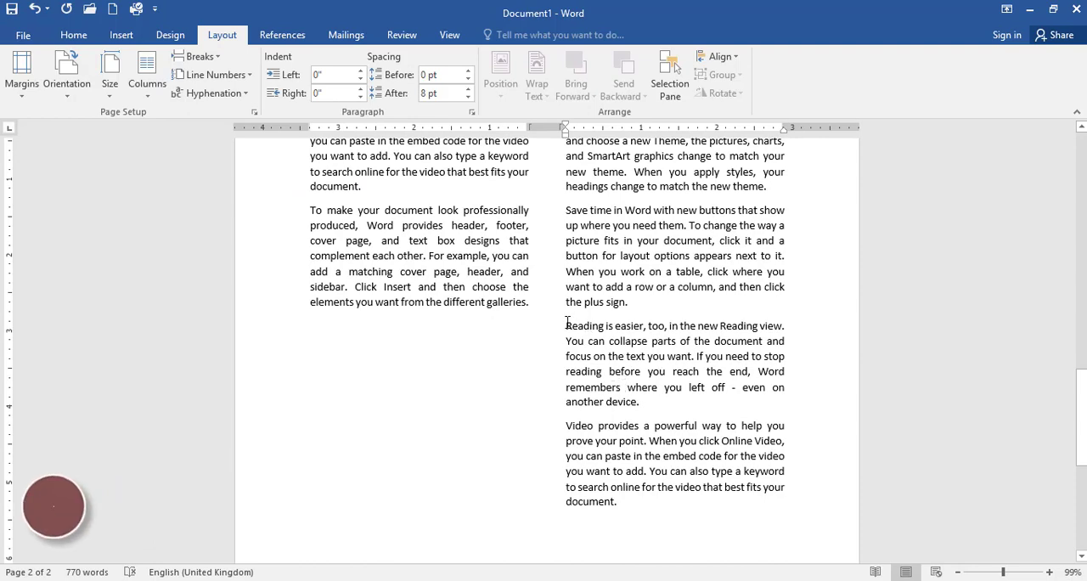
{"action": "left_click", "coordinate": [195, 65]}
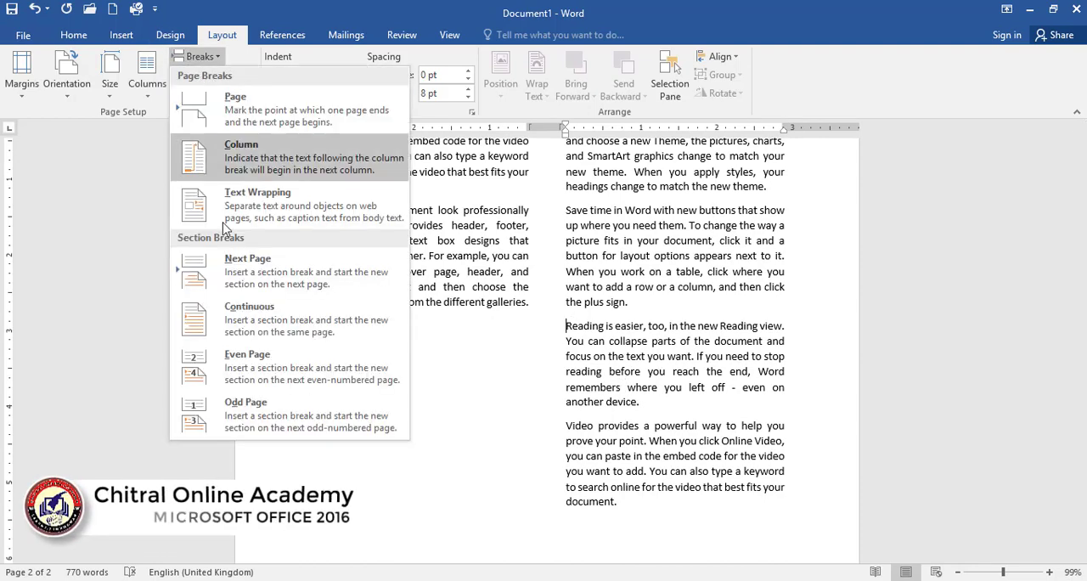
{"action": "left_click", "coordinate": [244, 330]}
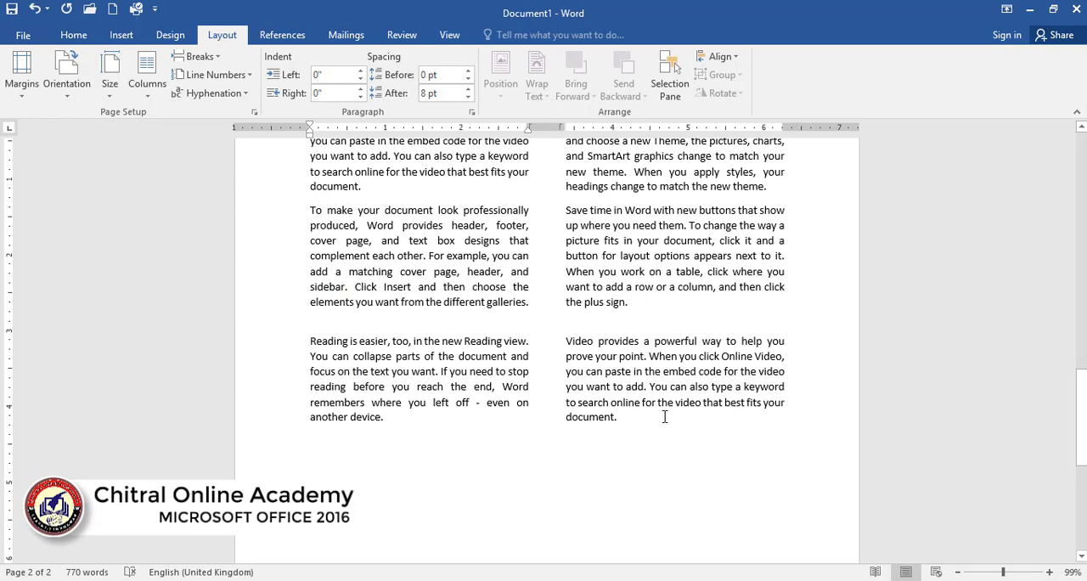
- Format the "Reading is easier" and "Video provides" paragraphs after the section break on page two in one column
{"action": "left_click_drag", "start_coordinate": [634, 416], "coordinate": [280, 339]}
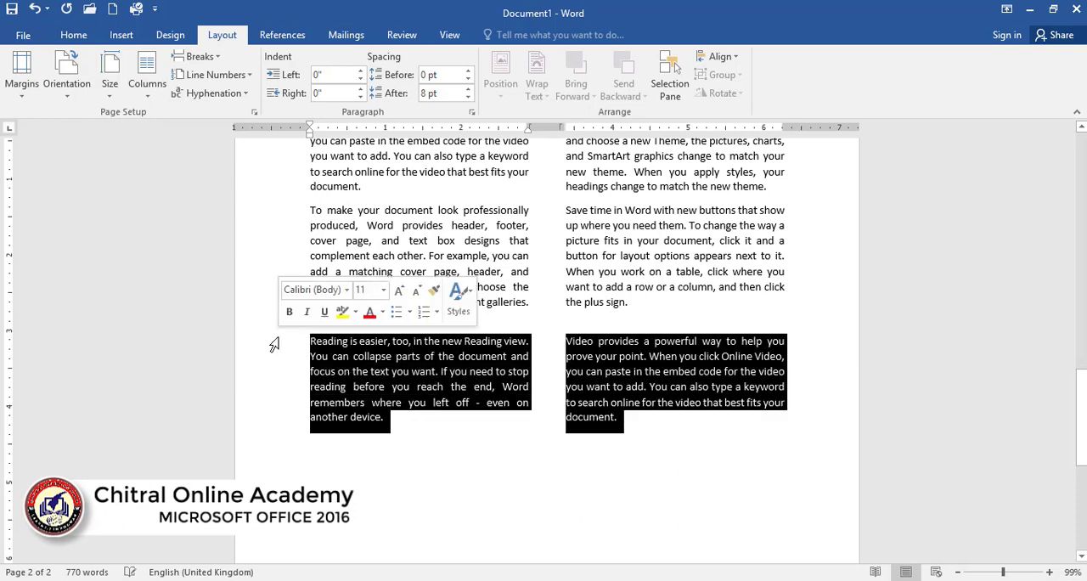
{"action": "left_click", "coordinate": [158, 70]}
{"action": "left_click", "coordinate": [176, 121]}
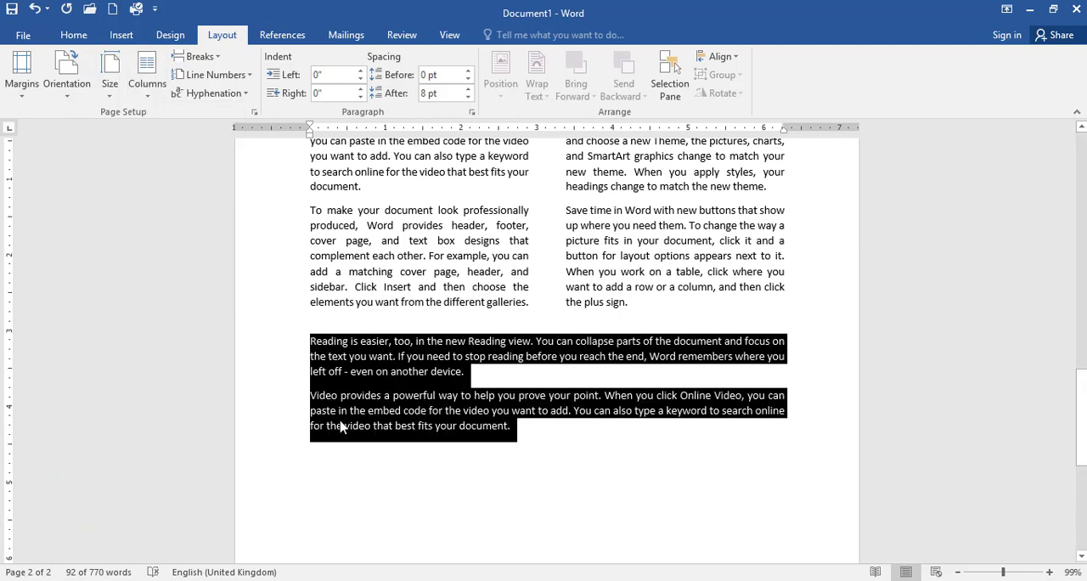
{"action": "left_click", "coordinate": [214, 60]}
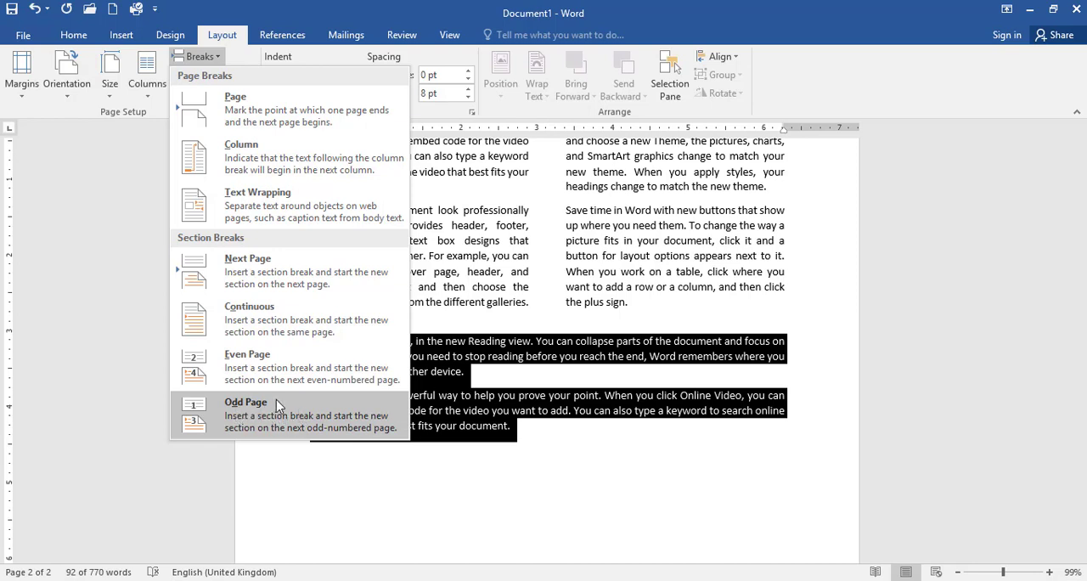
{"action": "left_click", "coordinate": [552, 430]}
- Add continuous line numbers to the document text and check the numbering across both pages
{"action": "scroll", "coordinate": [418, 380], "scroll_direction": "up", "scroll_amount": 1}
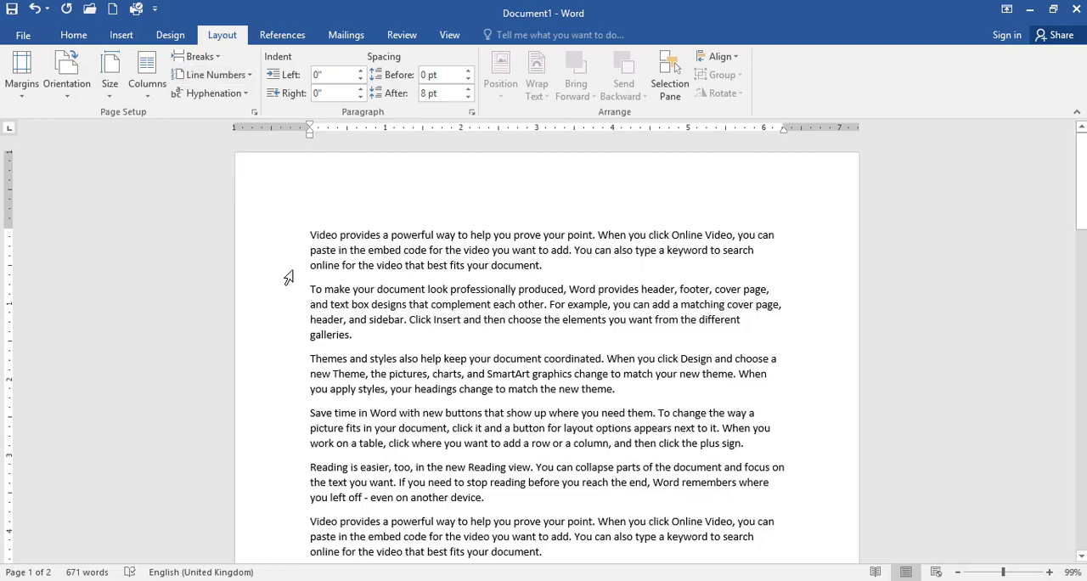
{"action": "left_click", "coordinate": [214, 75]}
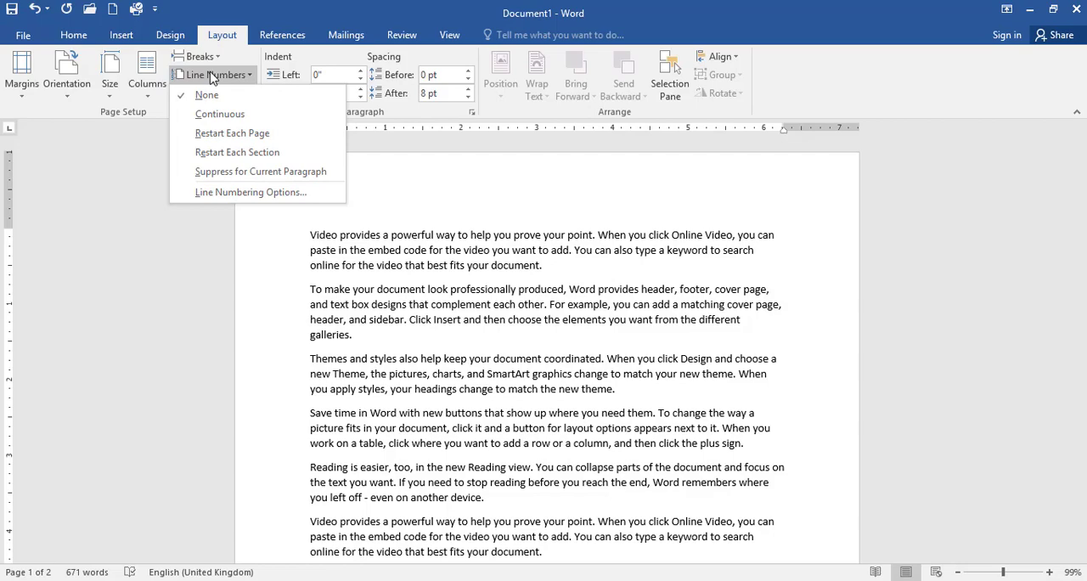
{"action": "left_click", "coordinate": [222, 114]}
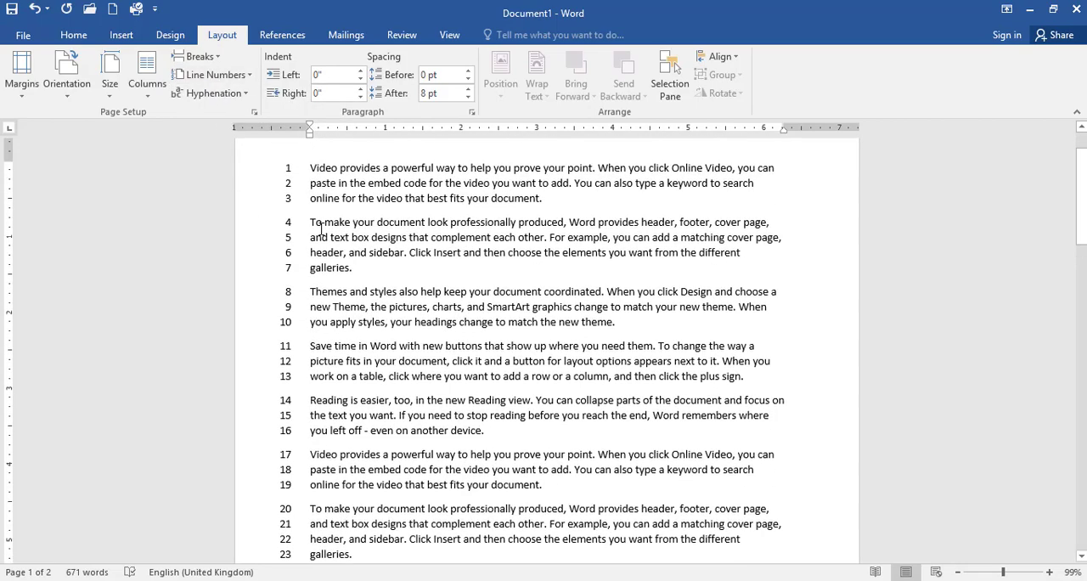
{"action": "scroll", "coordinate": [320, 238], "scroll_direction": "down", "scroll_amount": 10}
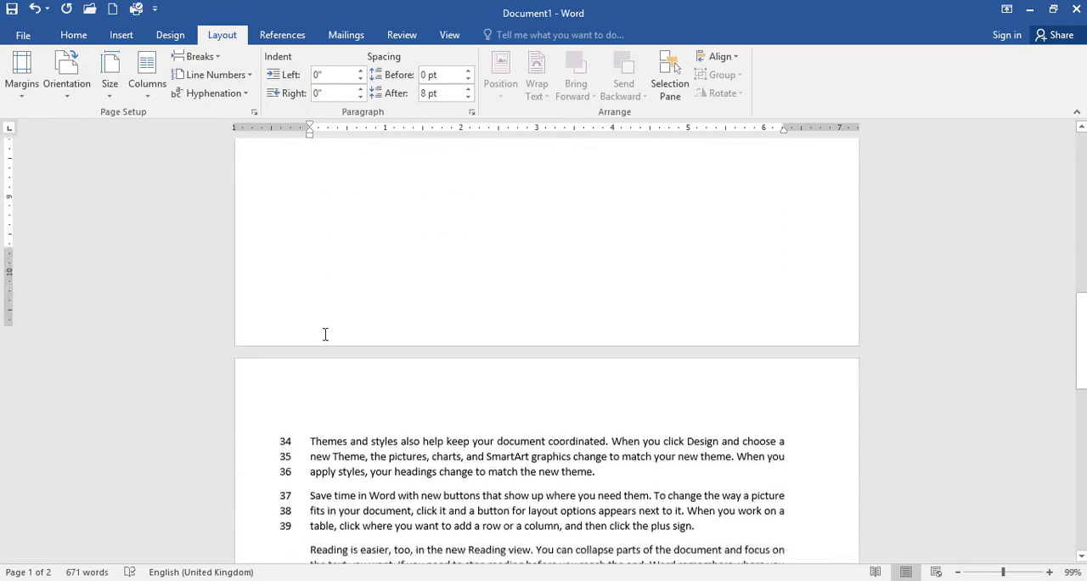
{"action": "scroll", "coordinate": [308, 320], "scroll_direction": "up", "scroll_amount": 1}
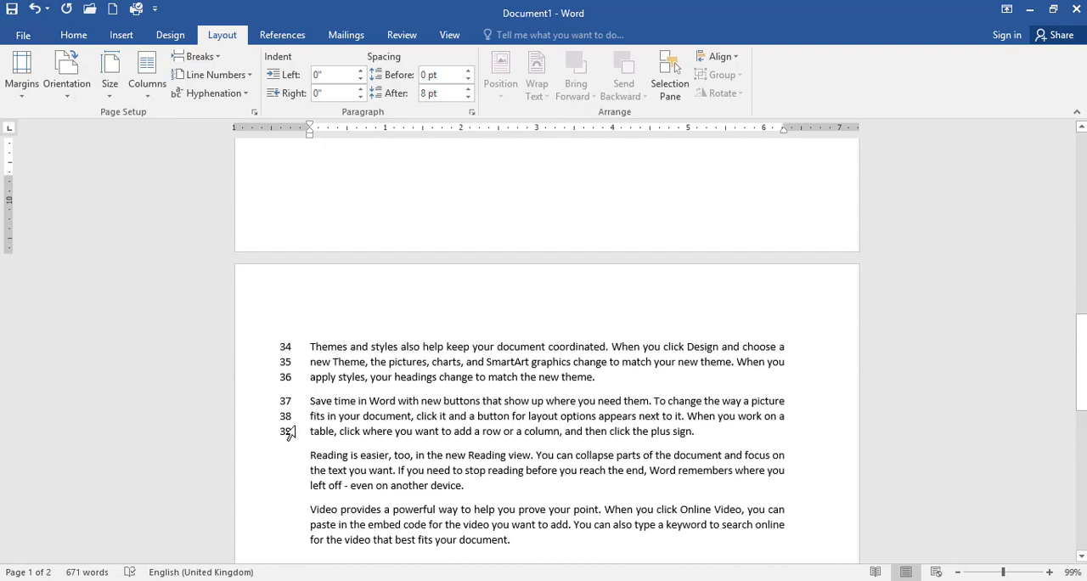
{"action": "scroll", "coordinate": [313, 392], "scroll_direction": "up", "scroll_amount": 5}
- Set the line numbers to restart on each page and compare the numbering on pages one and two
{"action": "left_click", "coordinate": [213, 75]}
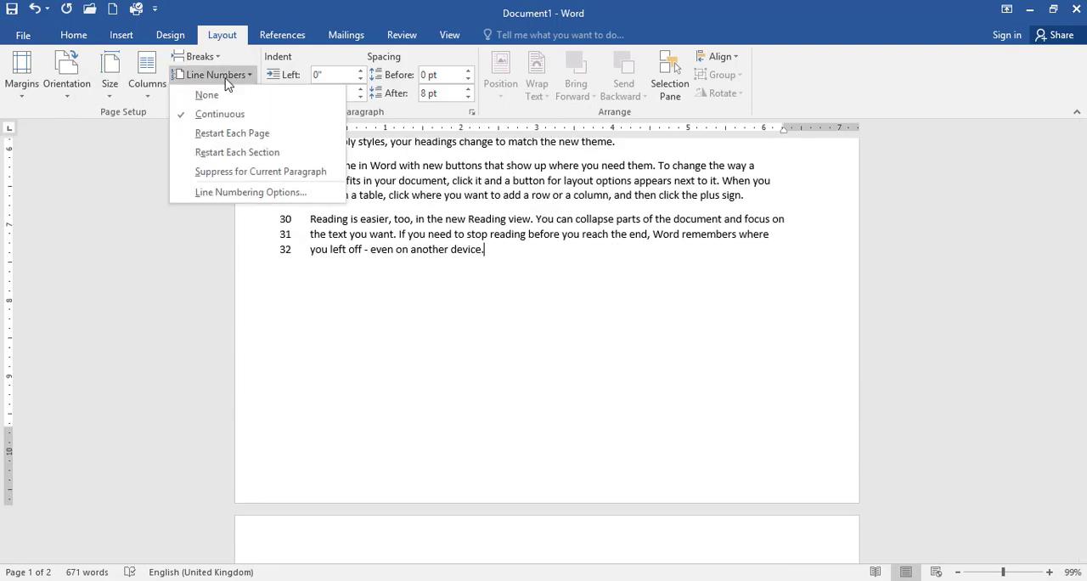
{"action": "left_click", "coordinate": [243, 140]}
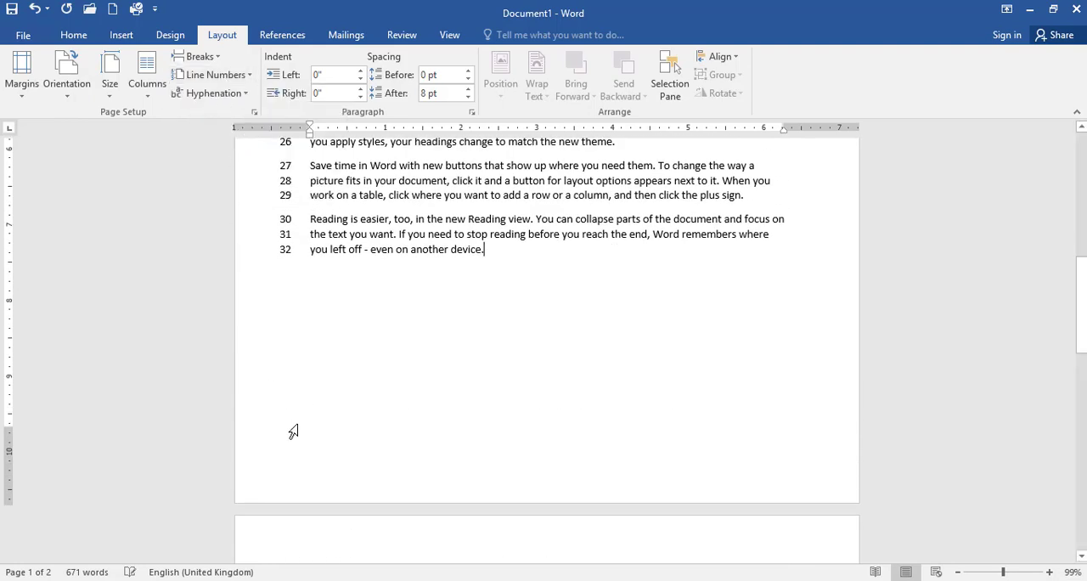
{"action": "scroll", "coordinate": [327, 422], "scroll_direction": "up", "scroll_amount": 10}
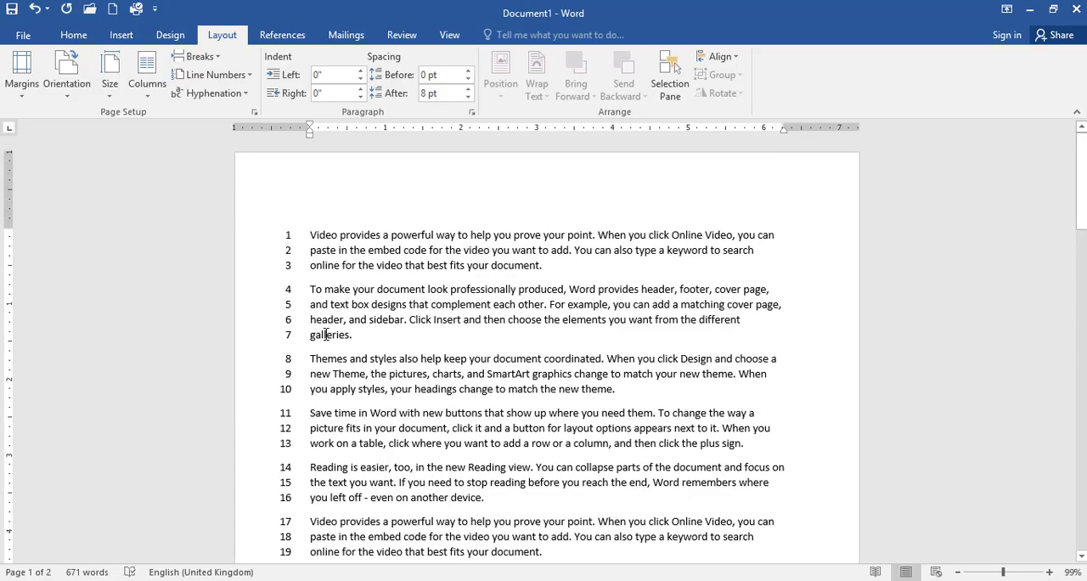
{"action": "scroll", "coordinate": [324, 331], "scroll_direction": "down", "scroll_amount": 15}
{"action": "scroll", "coordinate": [322, 298], "scroll_direction": "down", "scroll_amount": 3}
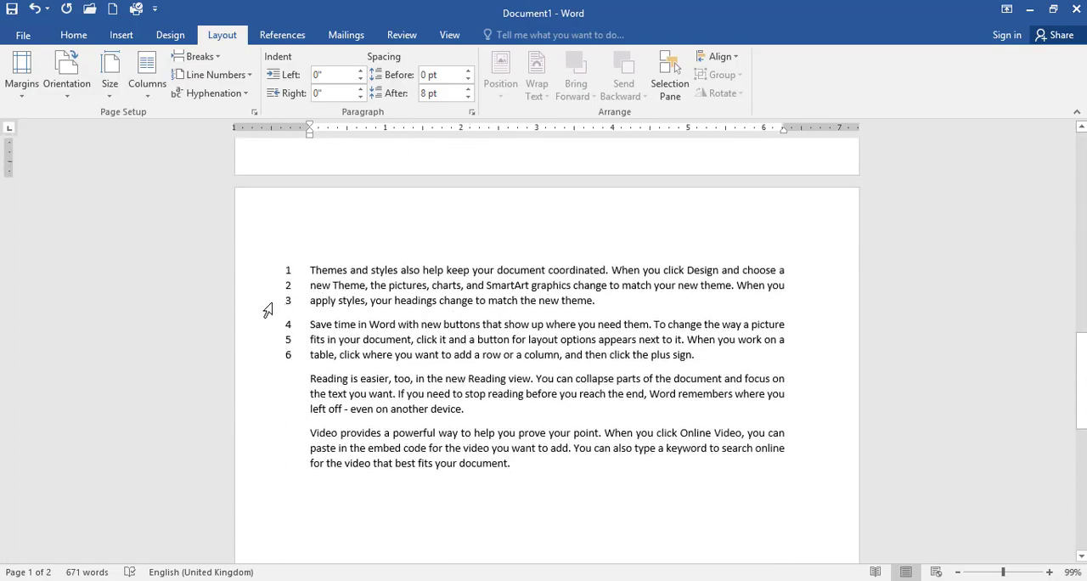
{"action": "scroll", "coordinate": [323, 349], "scroll_direction": "up", "scroll_amount": 10}
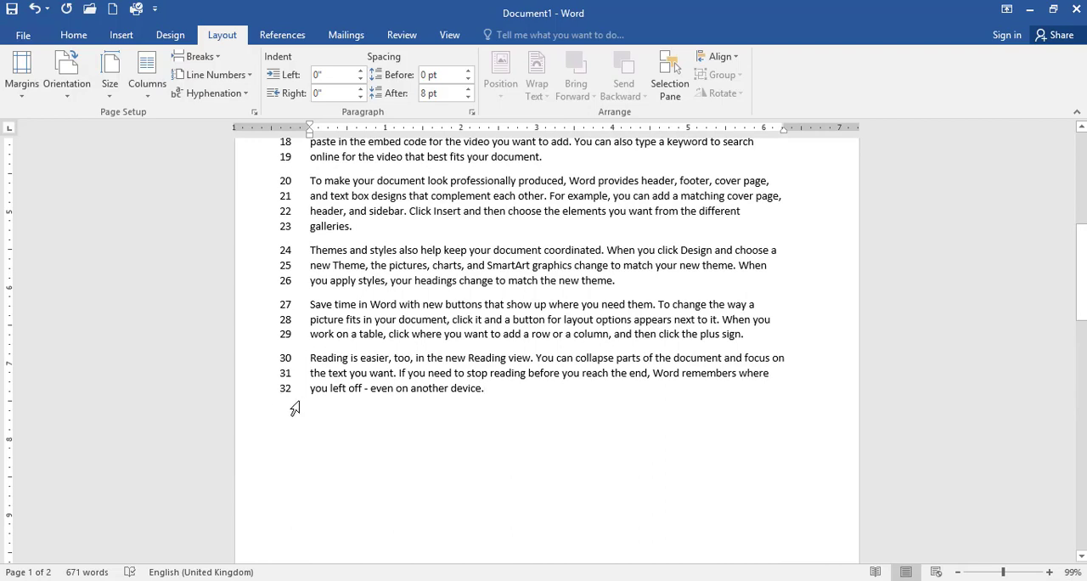
{"action": "scroll", "coordinate": [317, 343], "scroll_direction": "down", "scroll_amount": 10}
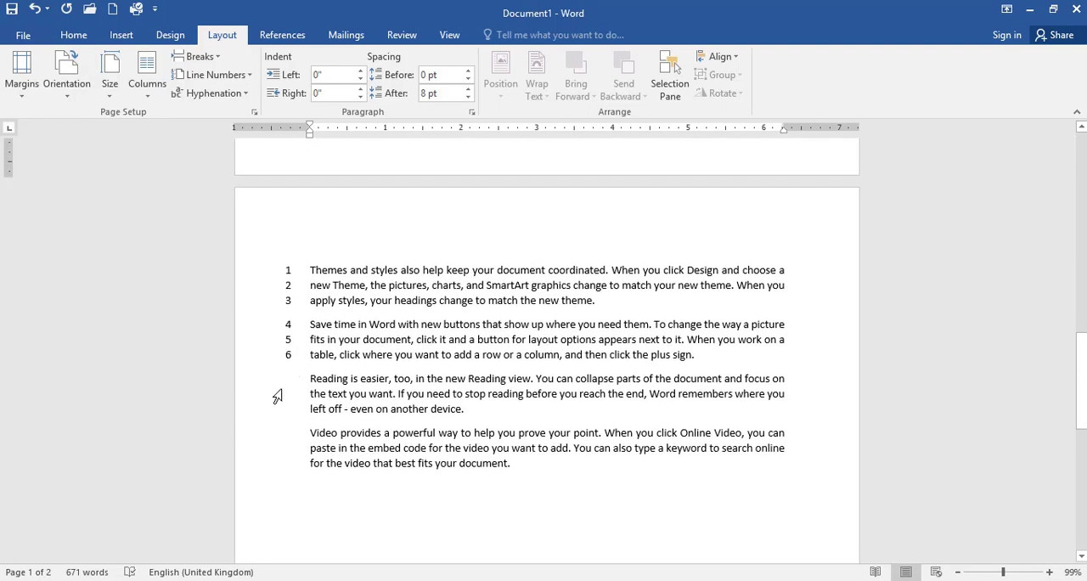
- Remove the line numbers from the document by setting line numbering to None
{"action": "left_click", "coordinate": [218, 74]}
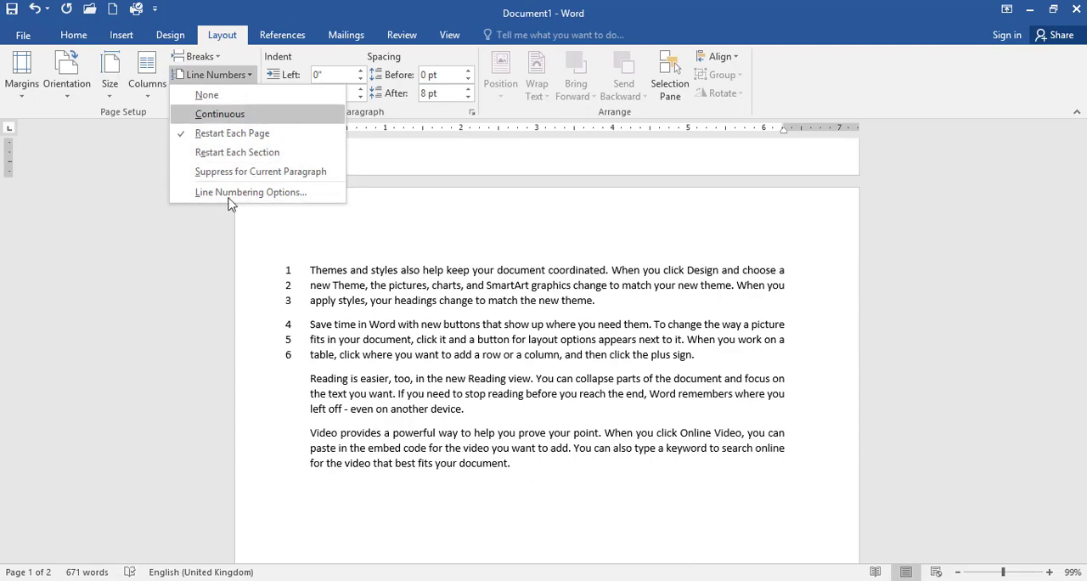
{"action": "left_click", "coordinate": [223, 75]}
{"action": "left_click", "coordinate": [222, 75]}
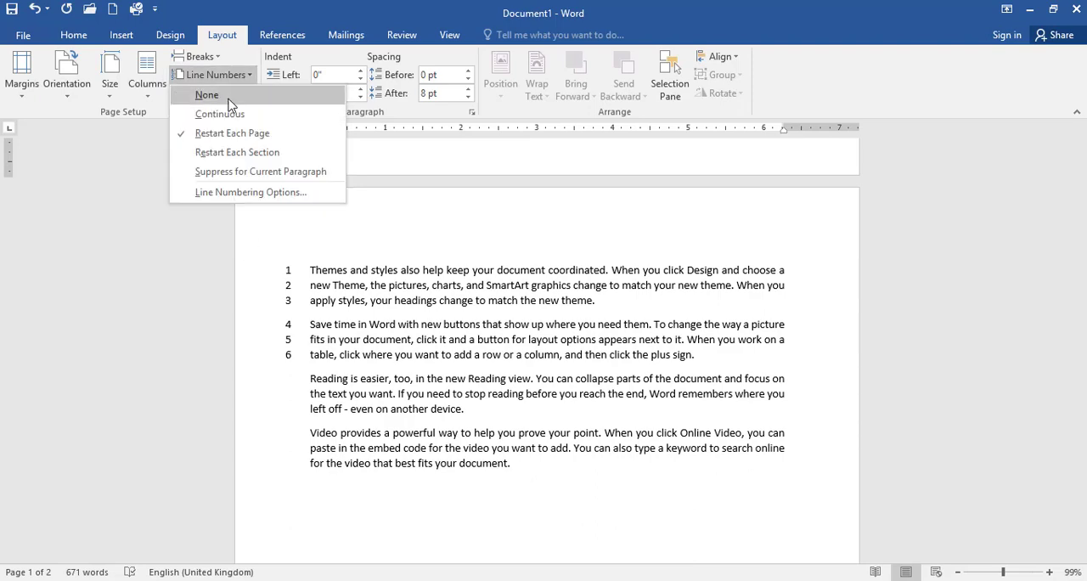
{"action": "left_click", "coordinate": [207, 94]}
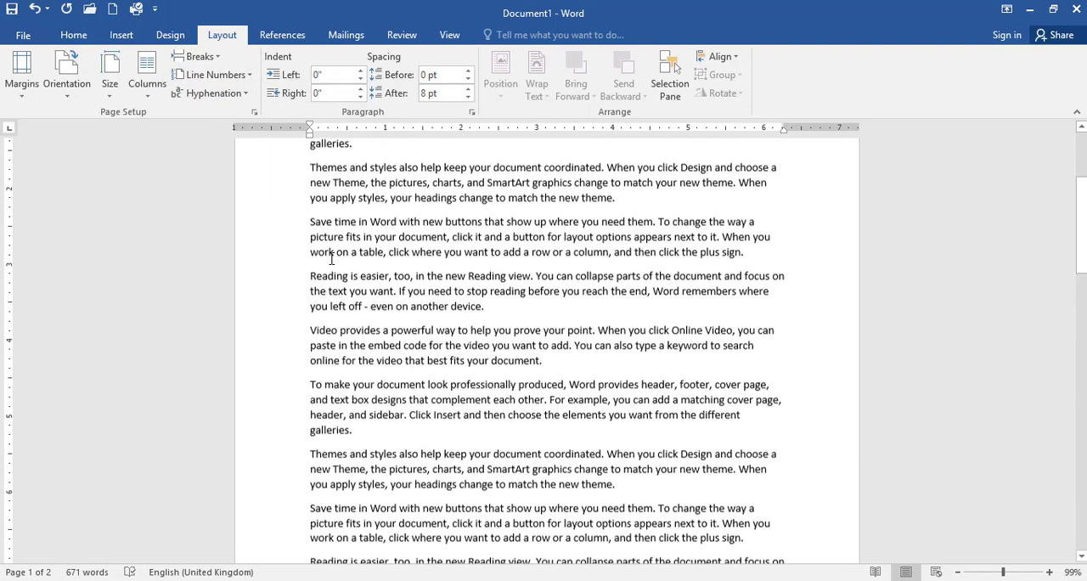
- Turn on automatic hyphenation for the document and look over the hyphenated line endings on page one
{"action": "left_click", "coordinate": [214, 94]}
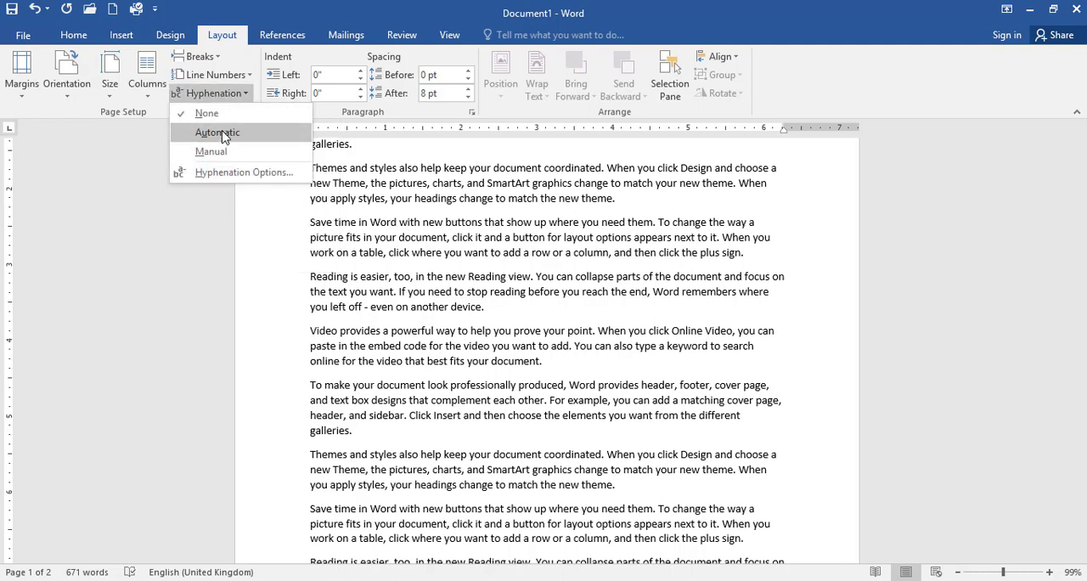
{"action": "left_click", "coordinate": [219, 136]}
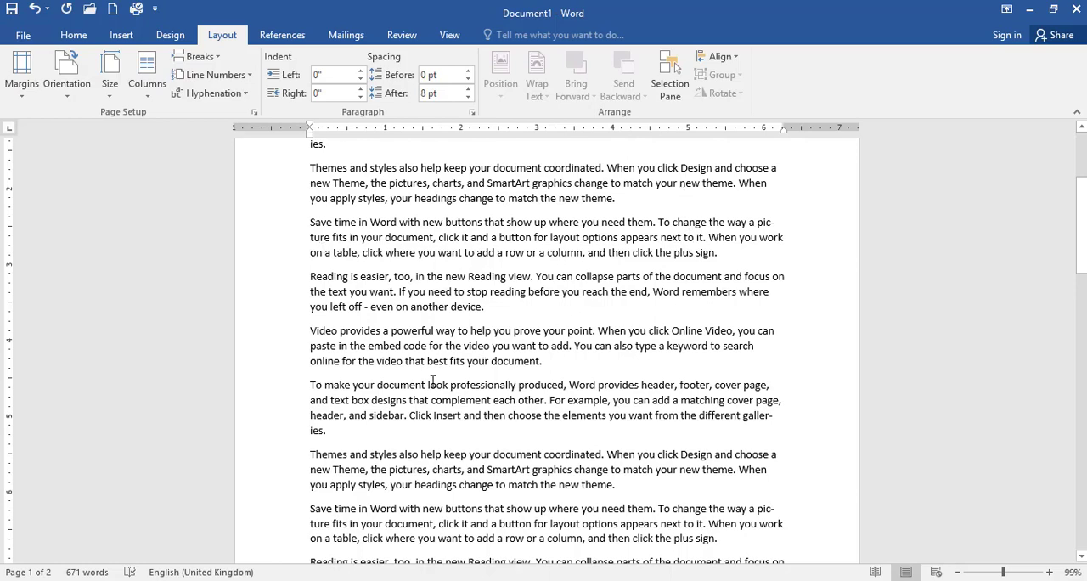
{"action": "scroll", "coordinate": [550, 443], "scroll_direction": "down", "scroll_amount": 2}
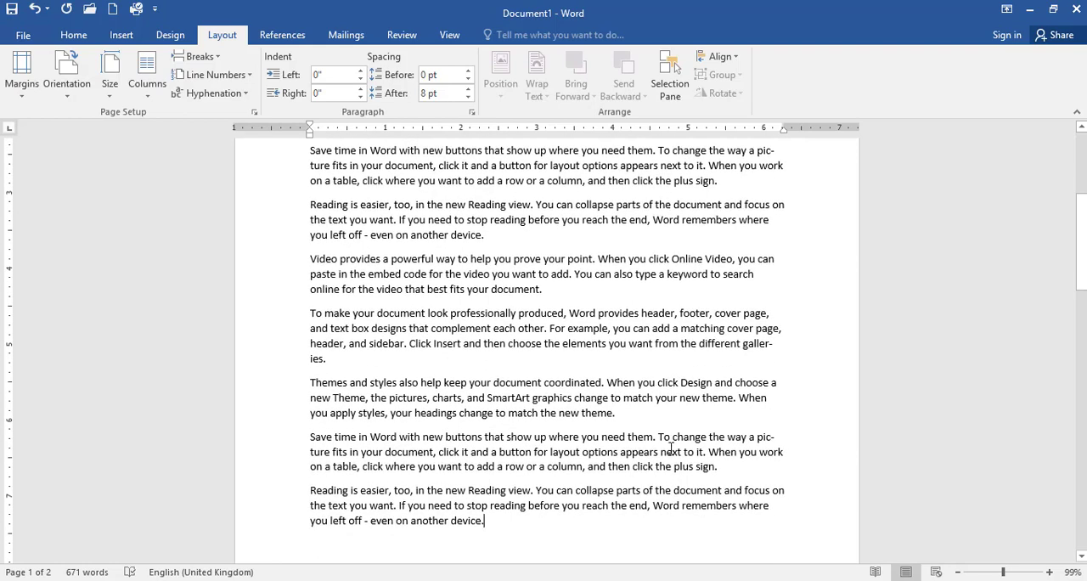
{"action": "scroll", "coordinate": [671, 449], "scroll_direction": "down", "scroll_amount": 3}
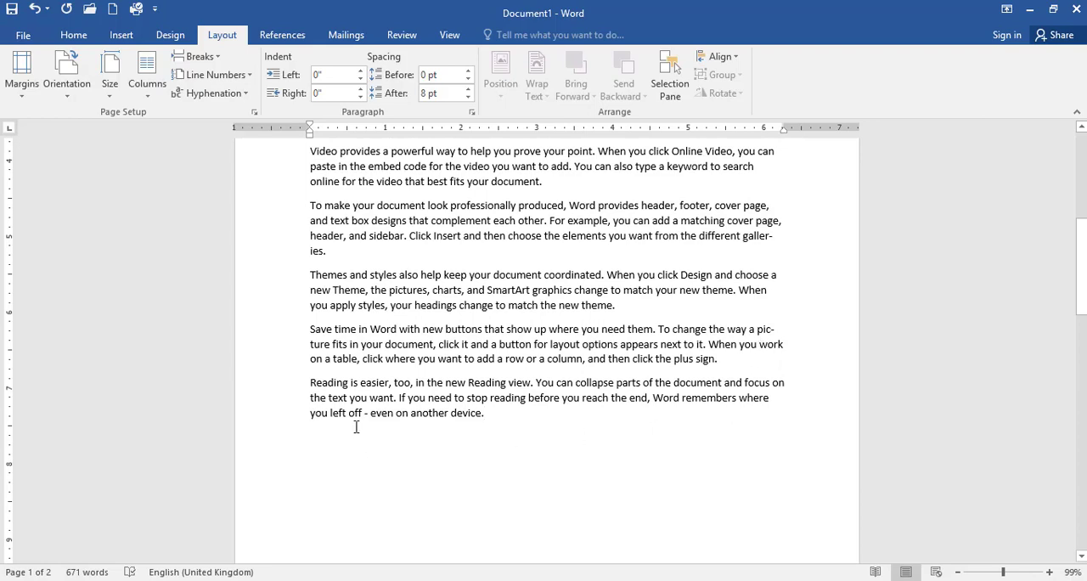
- Enlarge all the page-one text to font size 16 and look over its hyphenated line endings
{"action": "left_click_drag", "start_coordinate": [491, 422], "coordinate": [300, 234]}
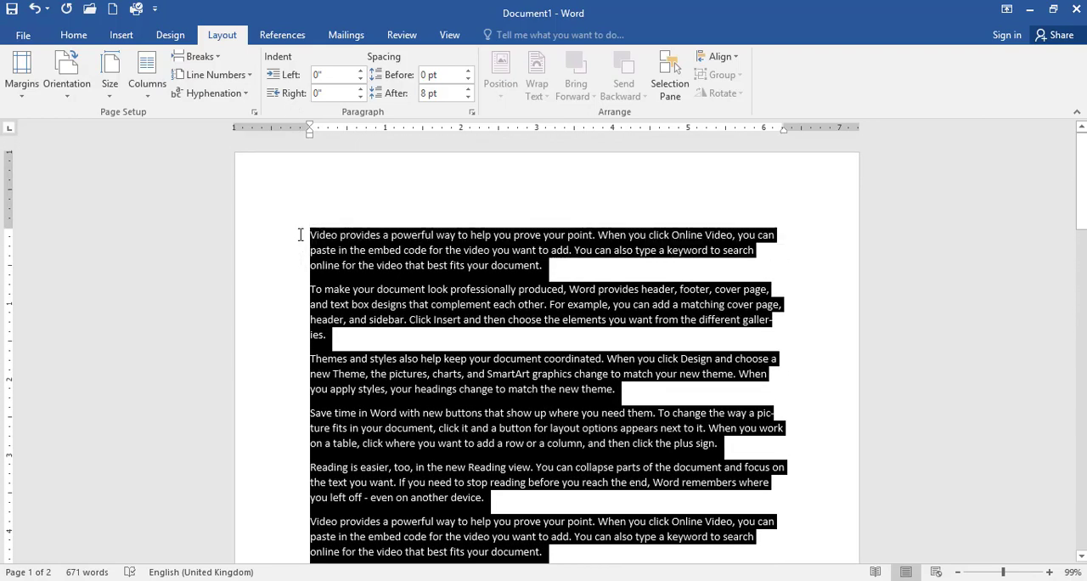
{"action": "left_click", "coordinate": [75, 35]}
{"action": "left_click", "coordinate": [247, 62]}
{"action": "left_click", "coordinate": [247, 62]}
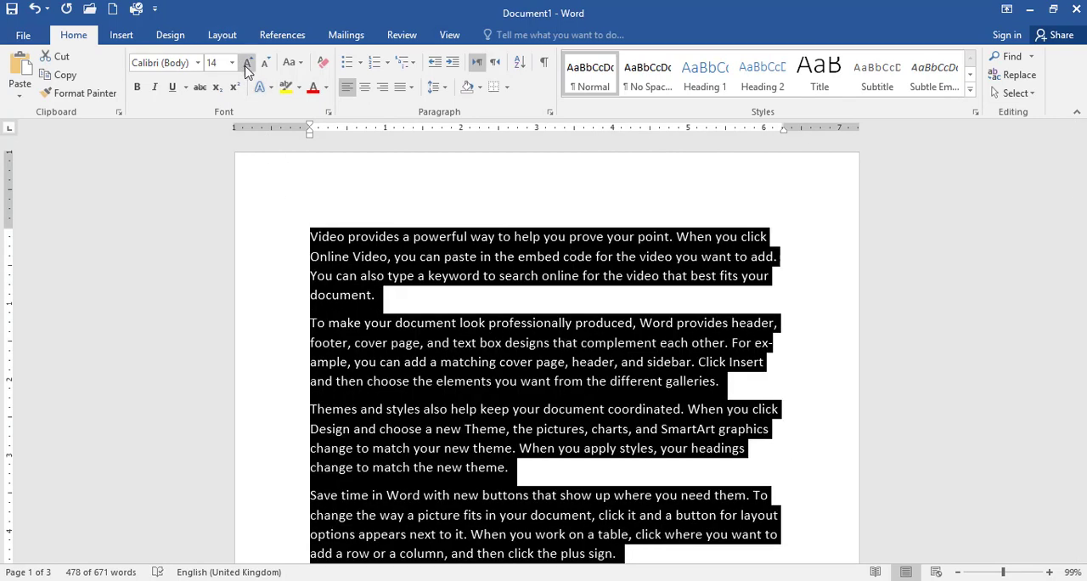
{"action": "left_click", "coordinate": [247, 62]}
{"action": "scroll", "coordinate": [821, 444], "scroll_direction": "down", "scroll_amount": 2}
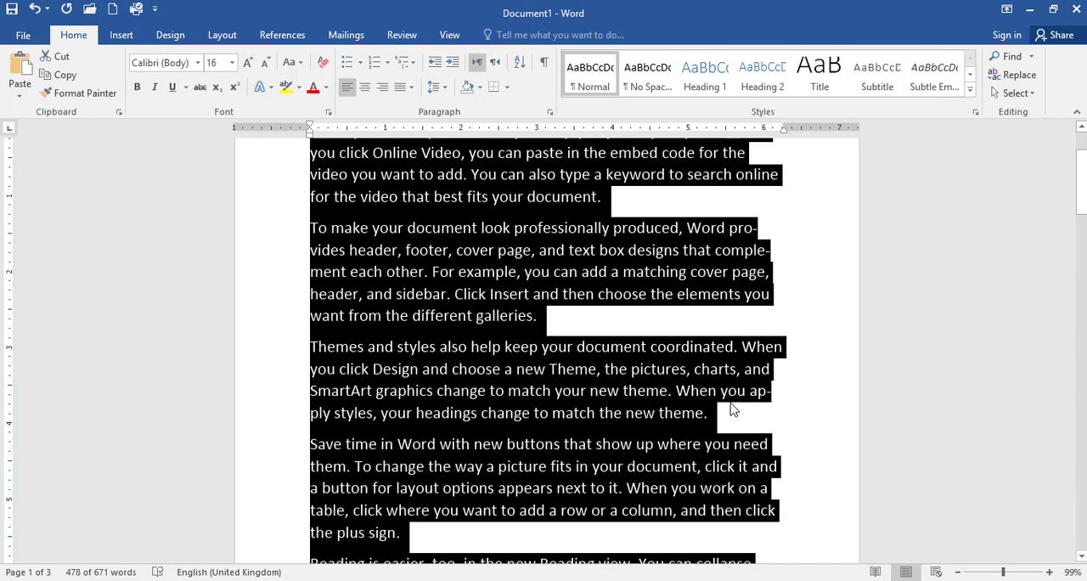
{"action": "scroll", "coordinate": [760, 408], "scroll_direction": "down", "scroll_amount": 5}
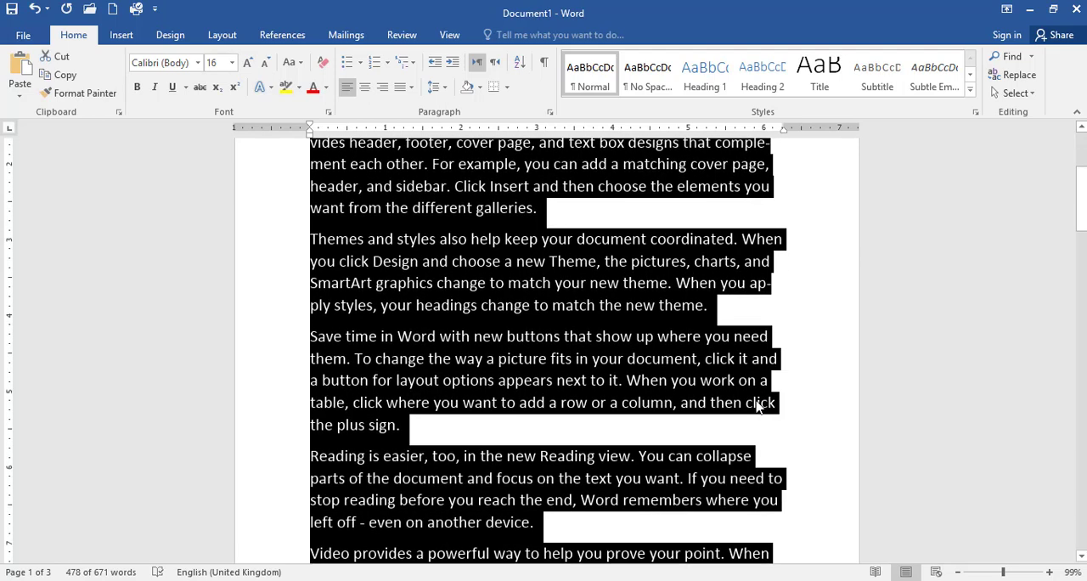
{"action": "scroll", "coordinate": [754, 405], "scroll_direction": "down", "scroll_amount": 2}
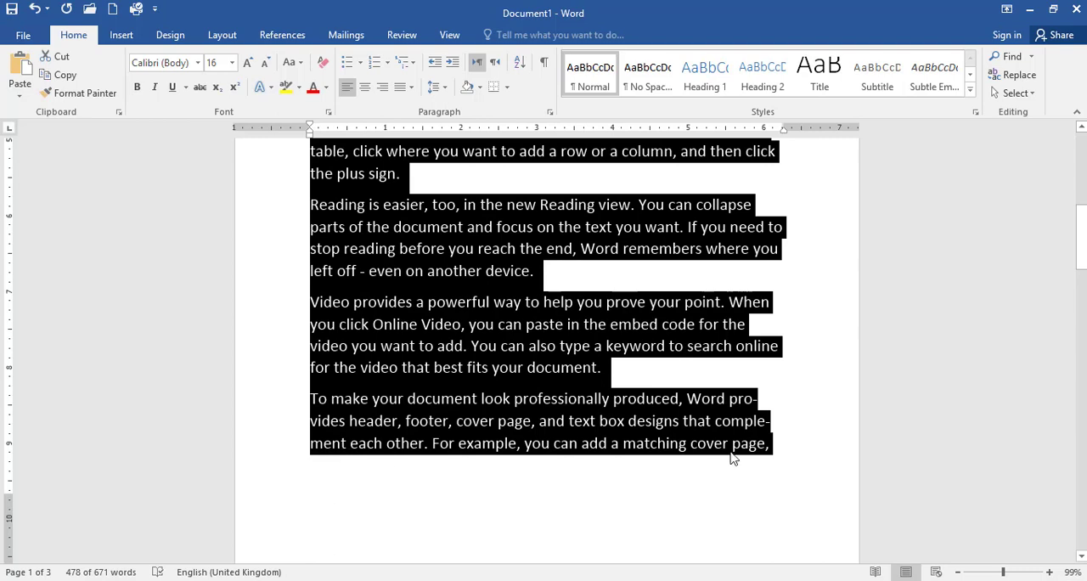
- Increase the left indent of the selected text to 1.5 inches and decrease it back to zero
{"action": "scroll", "coordinate": [476, 425], "scroll_direction": "up", "scroll_amount": 3}
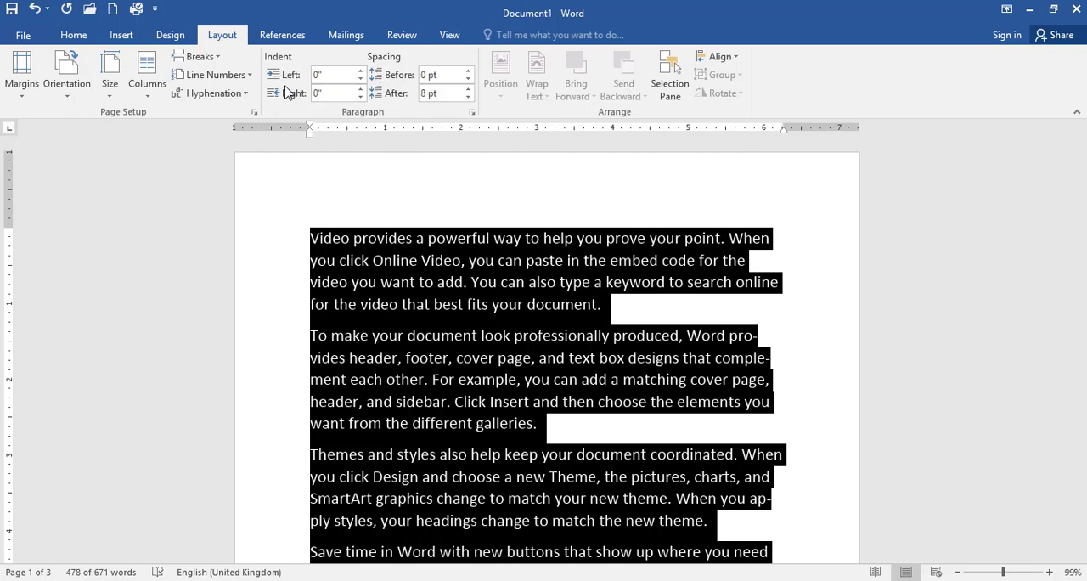
{"action": "left_click", "coordinate": [73, 36]}
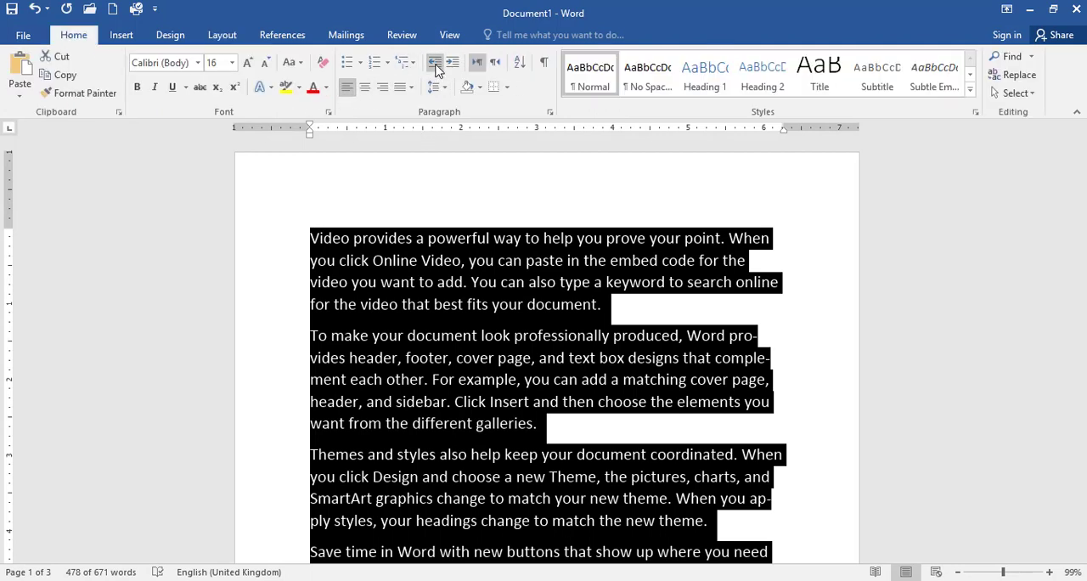
{"action": "left_click", "coordinate": [453, 63]}
{"action": "left_click", "coordinate": [453, 63]}
{"action": "left_click", "coordinate": [452, 63]}
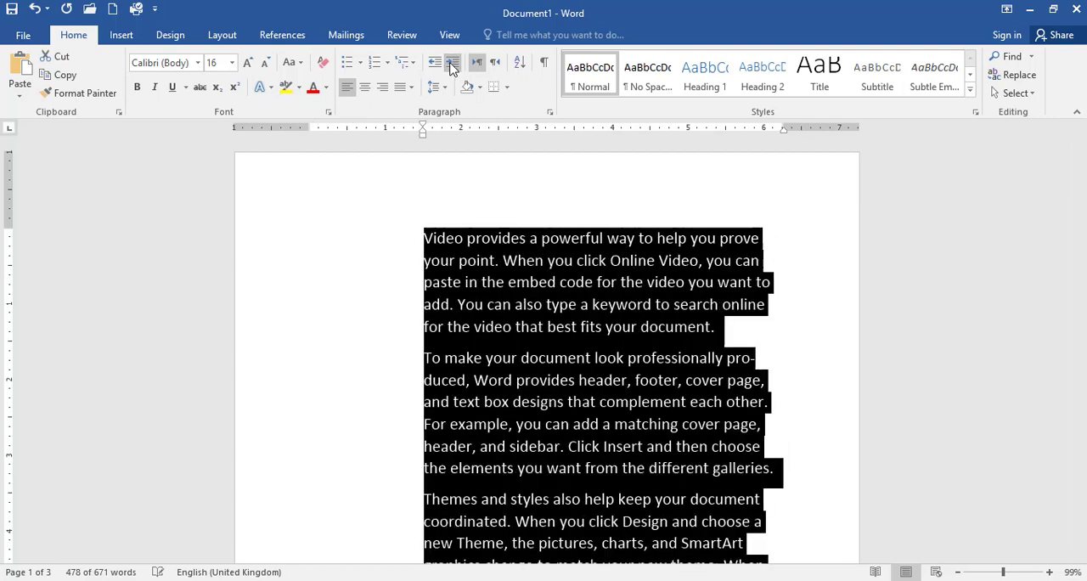
{"action": "left_click", "coordinate": [434, 65]}
{"action": "left_click", "coordinate": [434, 64]}
{"action": "left_click", "coordinate": [434, 64]}
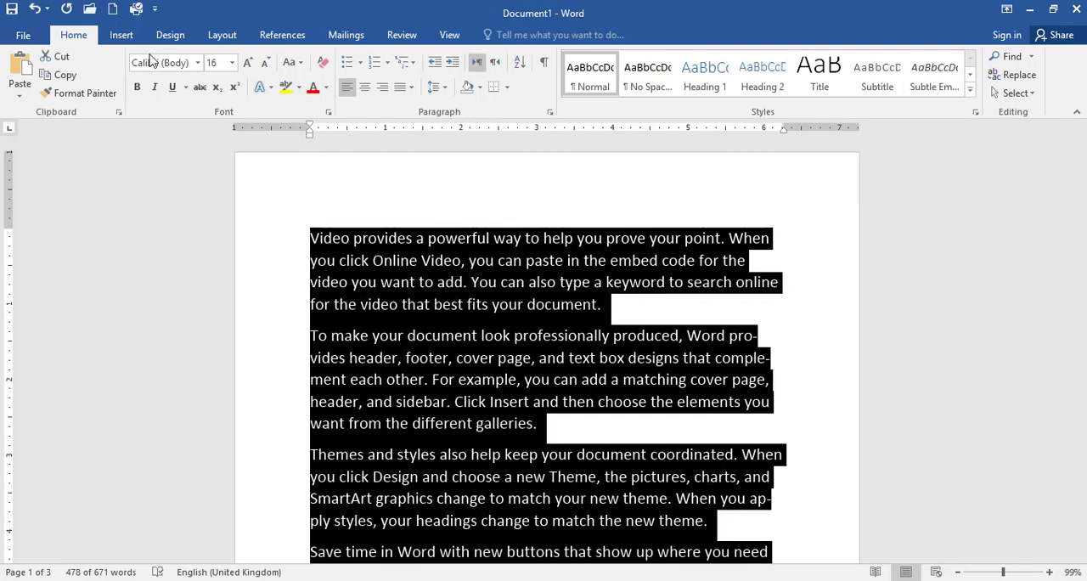
- Adjust the left indent of the selected page-one text up and down, ending at 0.4 inches
{"action": "left_click", "coordinate": [221, 34]}
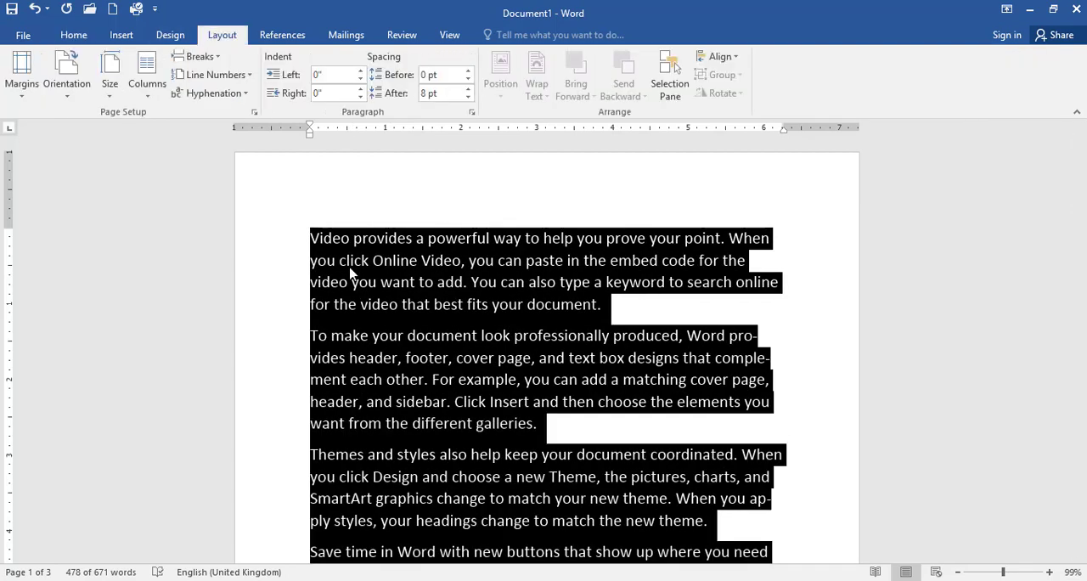
{"action": "left_click", "coordinate": [361, 71]}
{"action": "left_click", "coordinate": [361, 72]}
{"action": "left_click", "coordinate": [360, 71]}
{"action": "left_click", "coordinate": [360, 71]}
{"action": "left_click", "coordinate": [360, 71]}
{"action": "left_click", "coordinate": [360, 79]}
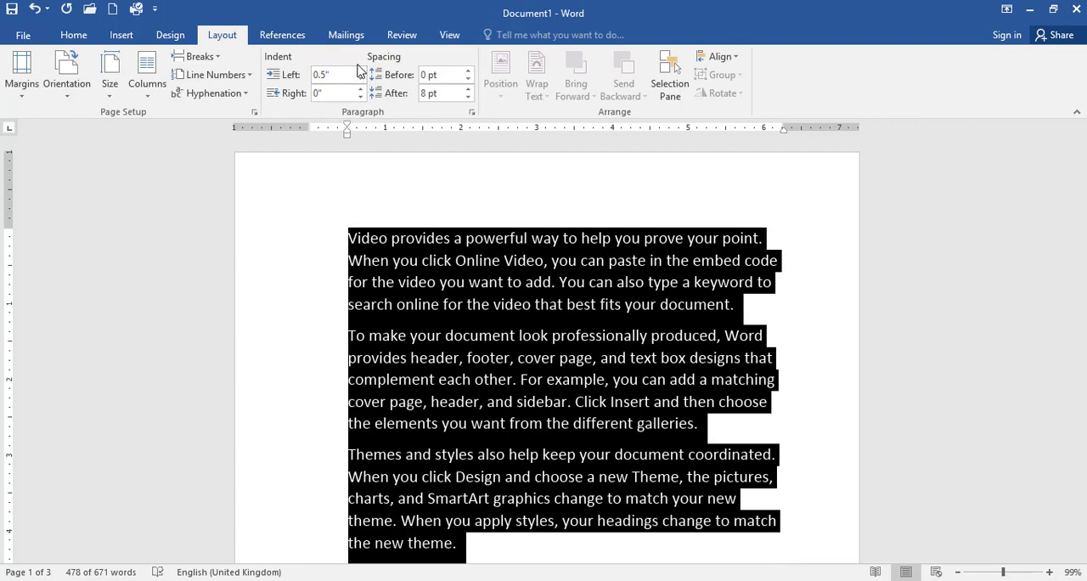
{"action": "left_click", "coordinate": [360, 80]}
{"action": "left_click", "coordinate": [360, 80]}
{"action": "left_click", "coordinate": [360, 80]}
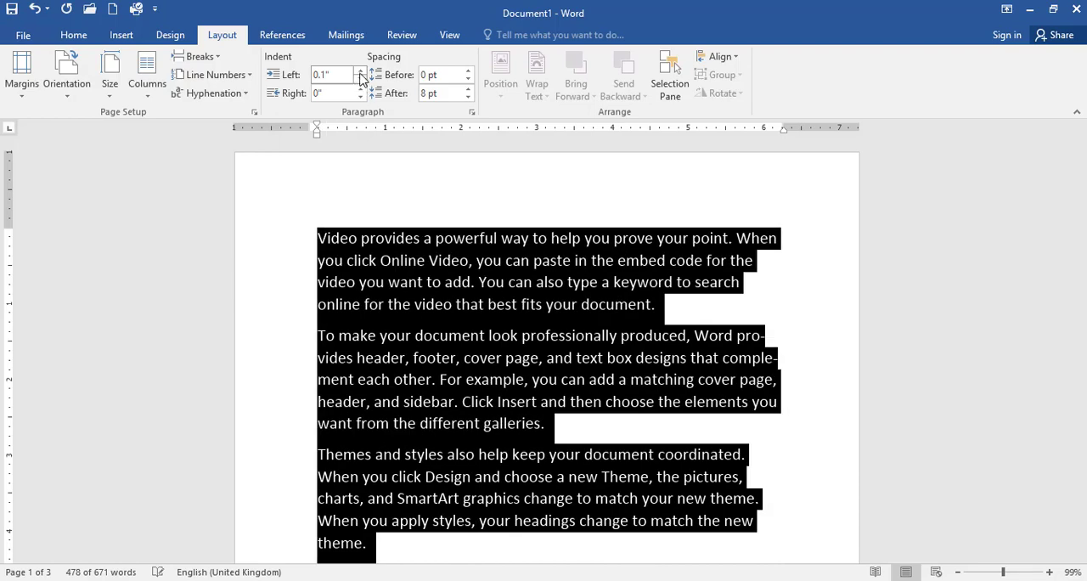
{"action": "left_click", "coordinate": [360, 72]}
{"action": "left_click", "coordinate": [360, 71]}
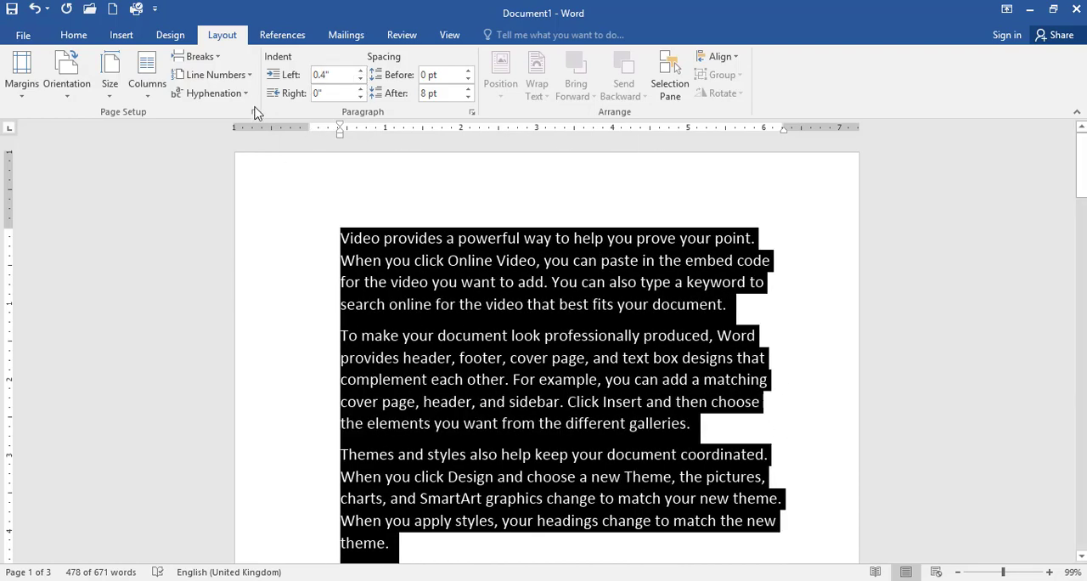
- Raise the right indent of the selected text to 1 inch, then reduce it to 0.2 inches
{"action": "left_click", "coordinate": [360, 90]}
{"action": "left_click", "coordinate": [360, 90]}
{"action": "left_click", "coordinate": [361, 90]}
{"action": "left_click", "coordinate": [360, 90]}
{"action": "left_click", "coordinate": [360, 90]}
{"action": "left_click", "coordinate": [360, 90]}
{"action": "left_click", "coordinate": [360, 90]}
{"action": "left_click", "coordinate": [360, 90]}
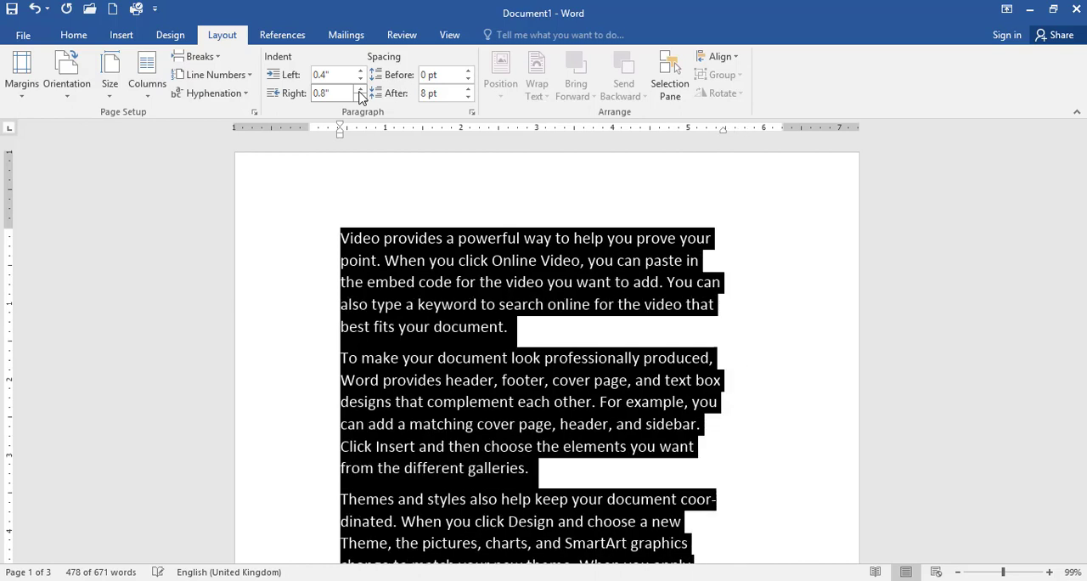
{"action": "left_click", "coordinate": [360, 92]}
{"action": "left_click", "coordinate": [360, 93]}
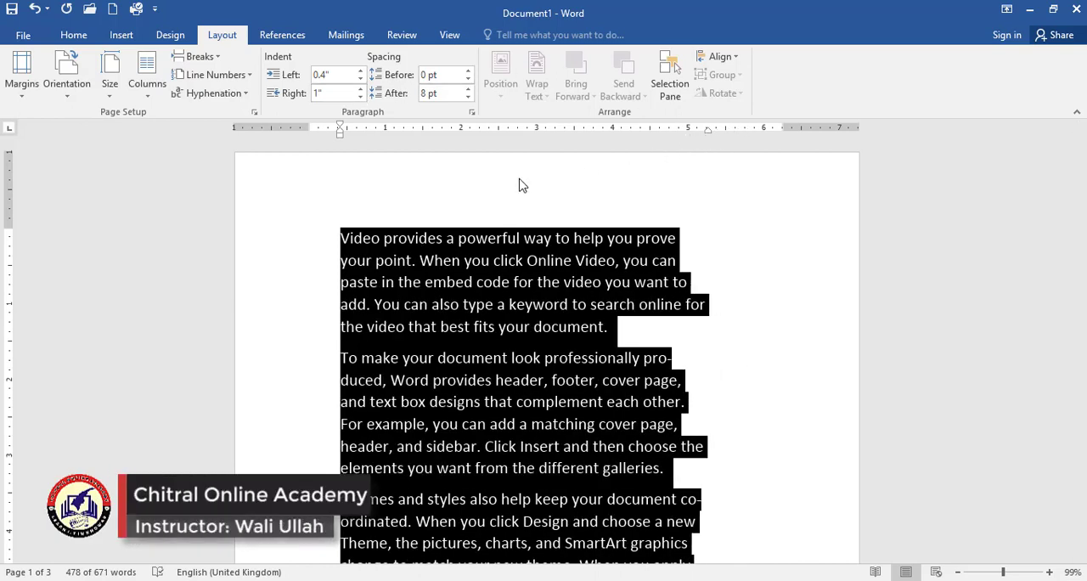
{"action": "left_click", "coordinate": [360, 97]}
{"action": "left_click", "coordinate": [361, 96]}
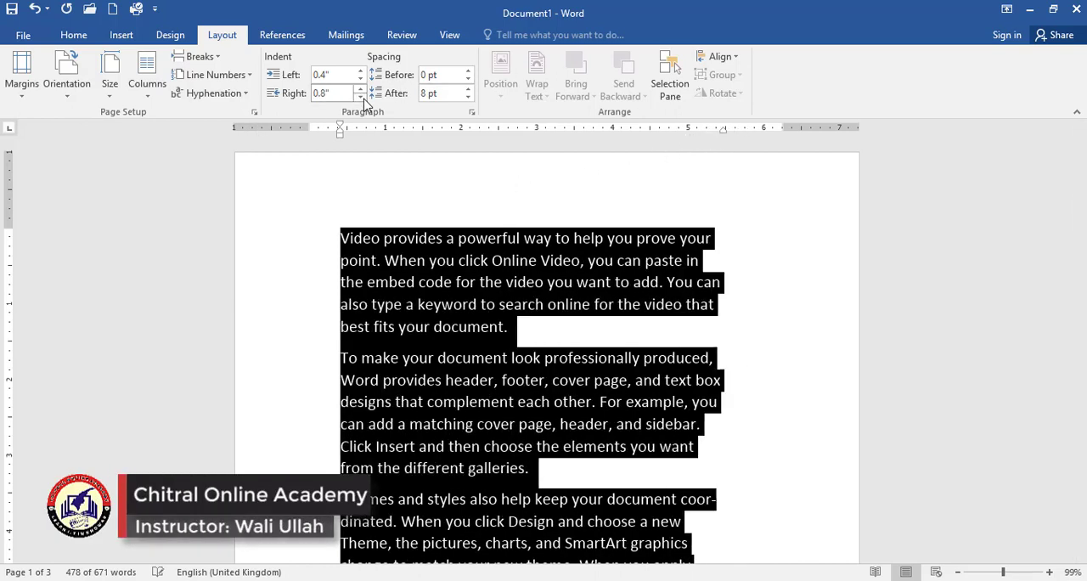
{"action": "left_click", "coordinate": [361, 97]}
{"action": "left_click", "coordinate": [360, 97]}
{"action": "left_click", "coordinate": [360, 97]}
{"action": "left_click", "coordinate": [360, 97]}
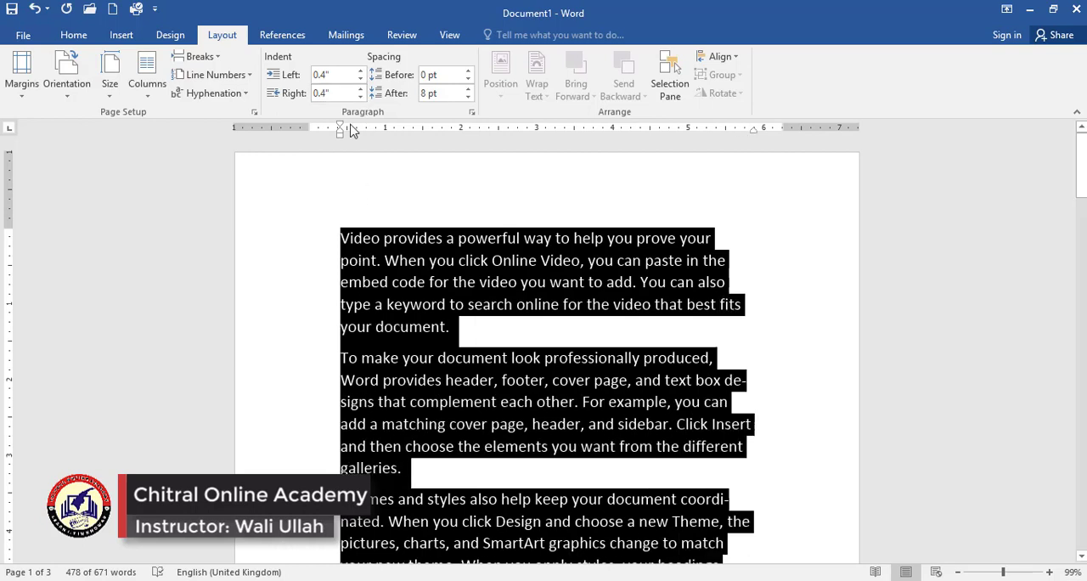
{"action": "left_click", "coordinate": [360, 97]}
{"action": "left_click", "coordinate": [360, 97]}
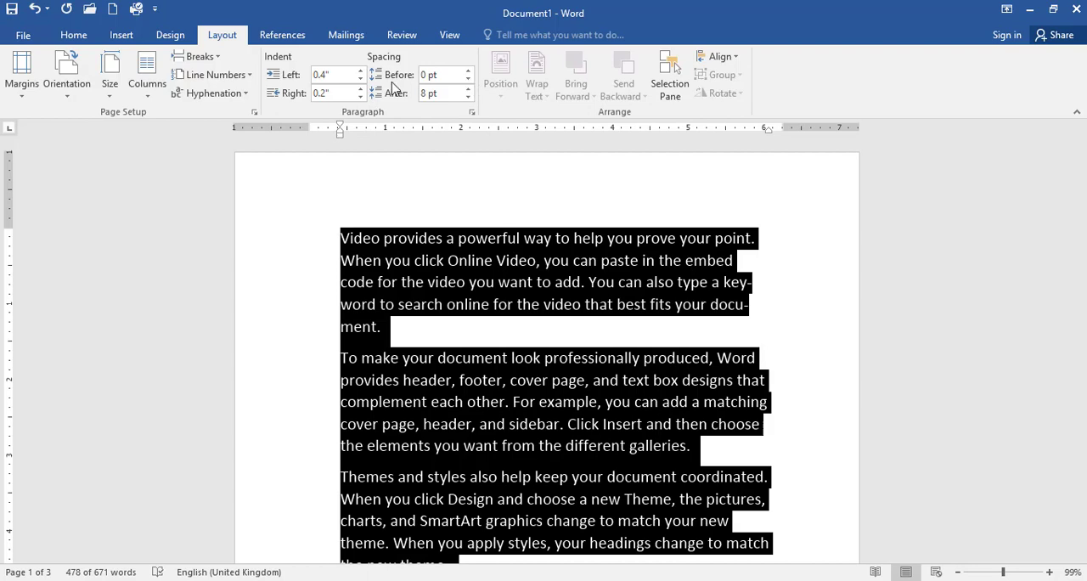
- Look over the line and paragraph spacing choices available for the selected text without applying any
{"action": "left_click", "coordinate": [68, 35]}
{"action": "left_click", "coordinate": [438, 87]}
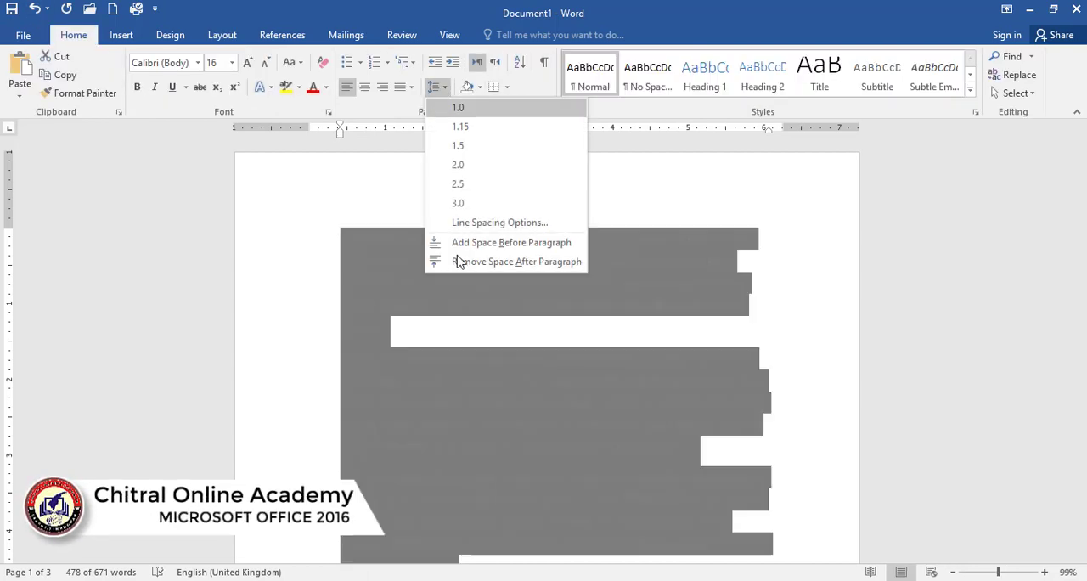
{"action": "left_click", "coordinate": [216, 35]}
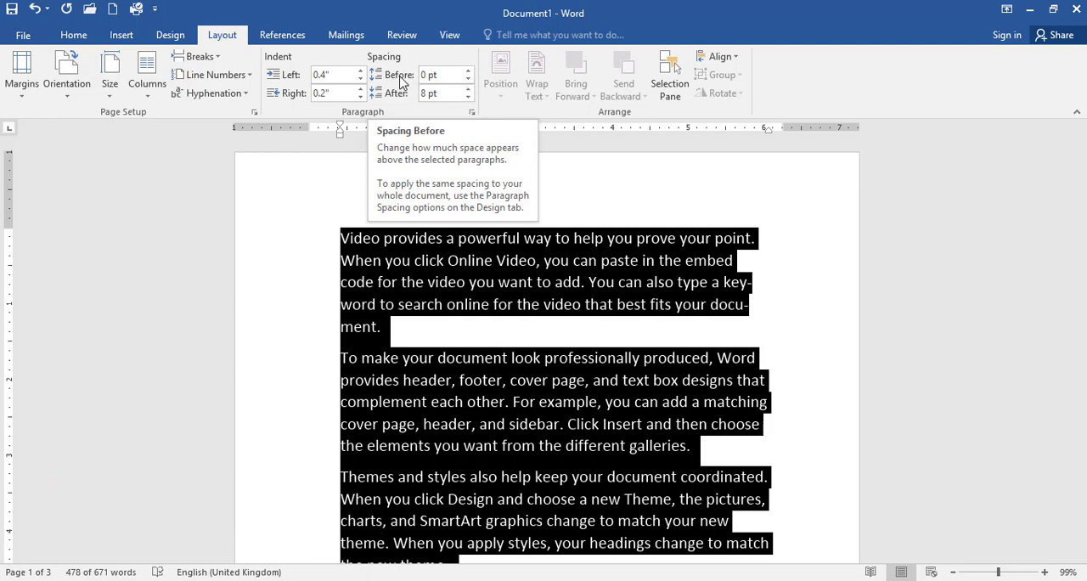
- Increase the spacing before the selected paragraphs to 48 pt, then lower it to 12 pt
{"action": "left_click", "coordinate": [468, 72]}
{"action": "left_click", "coordinate": [468, 72]}
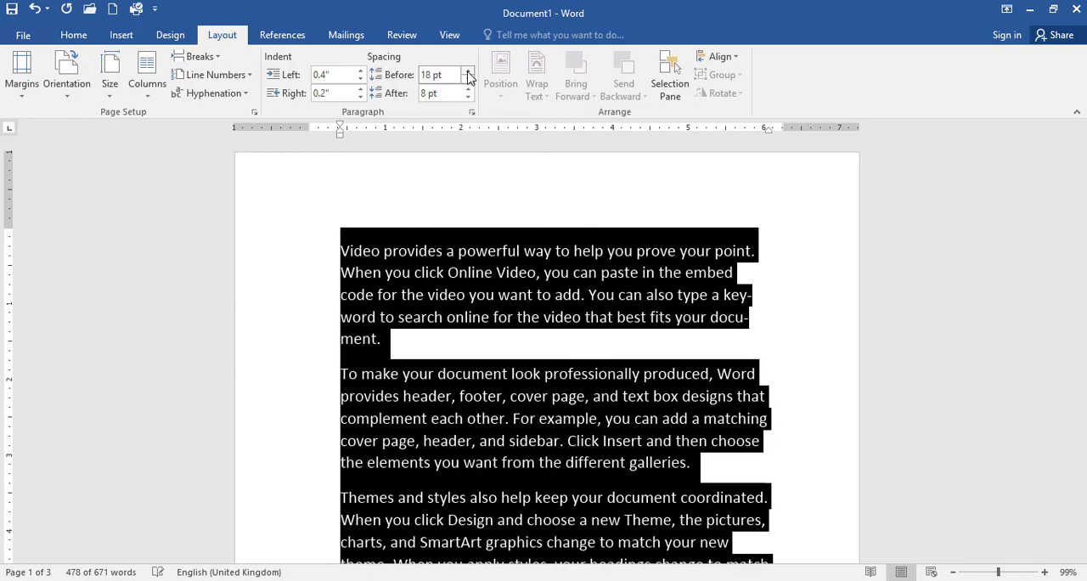
{"action": "left_click", "coordinate": [468, 72]}
{"action": "left_click", "coordinate": [468, 72]}
{"action": "left_click", "coordinate": [468, 72]}
{"action": "left_click", "coordinate": [468, 72]}
{"action": "left_click", "coordinate": [468, 72]}
{"action": "left_click", "coordinate": [468, 72]}
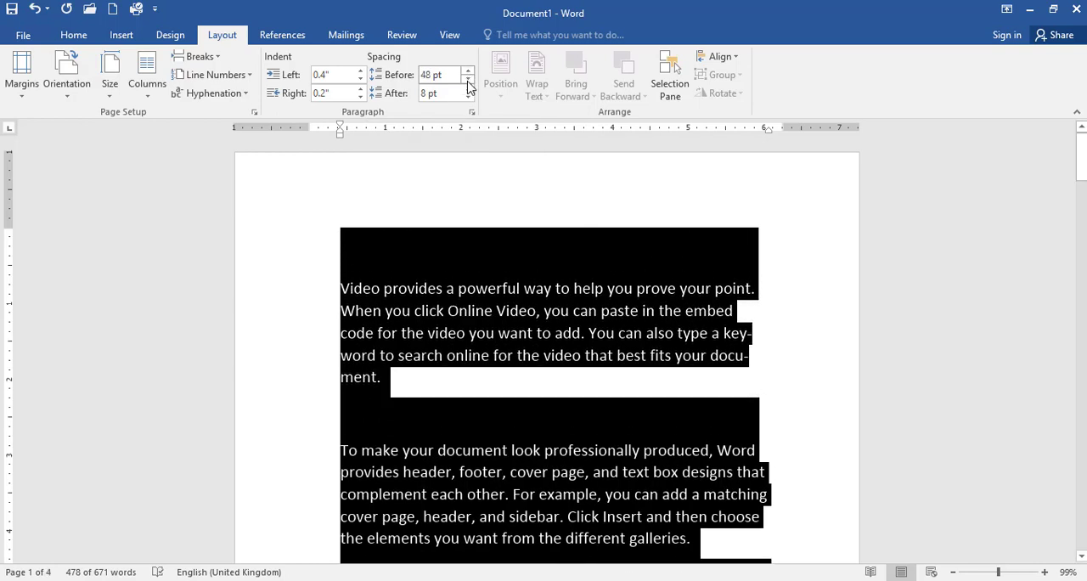
{"action": "left_click", "coordinate": [468, 79]}
{"action": "left_click", "coordinate": [468, 79]}
{"action": "left_click", "coordinate": [468, 79]}
{"action": "left_click", "coordinate": [468, 79]}
{"action": "left_click", "coordinate": [468, 79]}
{"action": "left_click", "coordinate": [468, 79]}
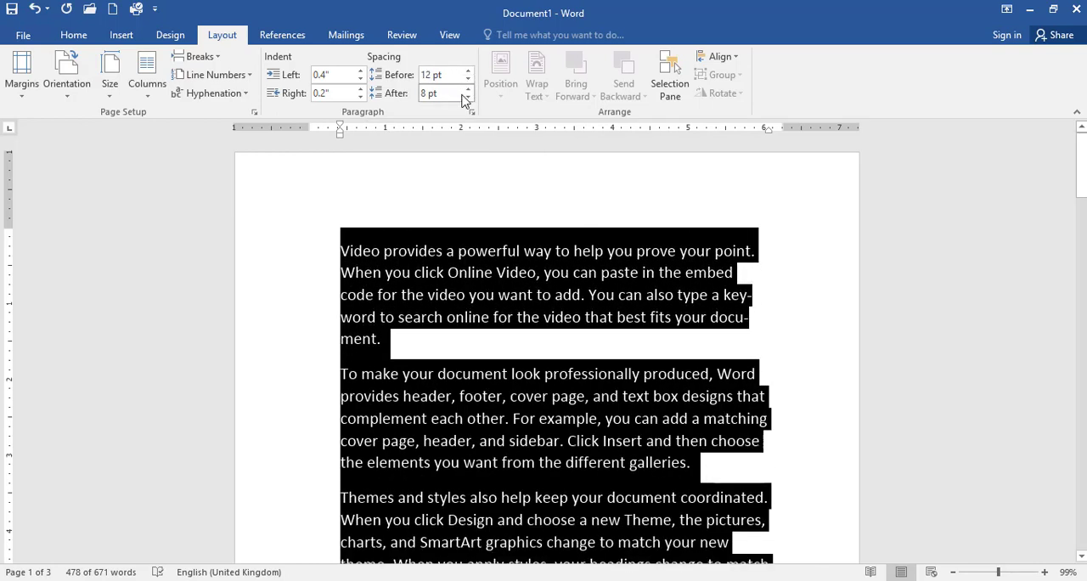
- Increase the spacing after the selected paragraphs beyond 48 pt, then lower it to 30 pt
{"action": "left_click", "coordinate": [468, 88]}
{"action": "left_click", "coordinate": [469, 89]}
{"action": "left_click", "coordinate": [468, 88]}
{"action": "left_click", "coordinate": [468, 88]}
{"action": "left_click", "coordinate": [468, 89]}
{"action": "left_click", "coordinate": [468, 89]}
{"action": "left_click", "coordinate": [468, 88]}
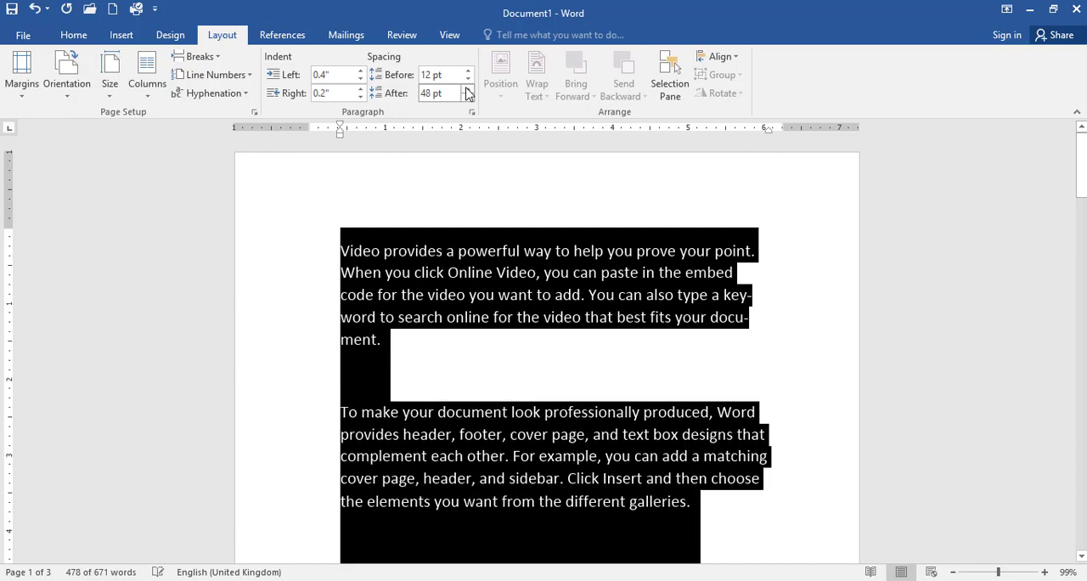
{"action": "left_click", "coordinate": [467, 88]}
{"action": "left_click", "coordinate": [467, 88]}
{"action": "left_click", "coordinate": [468, 98]}
{"action": "left_click", "coordinate": [468, 98]}
{"action": "left_click", "coordinate": [468, 99]}
{"action": "left_click", "coordinate": [468, 99]}
{"action": "left_click", "coordinate": [468, 98]}
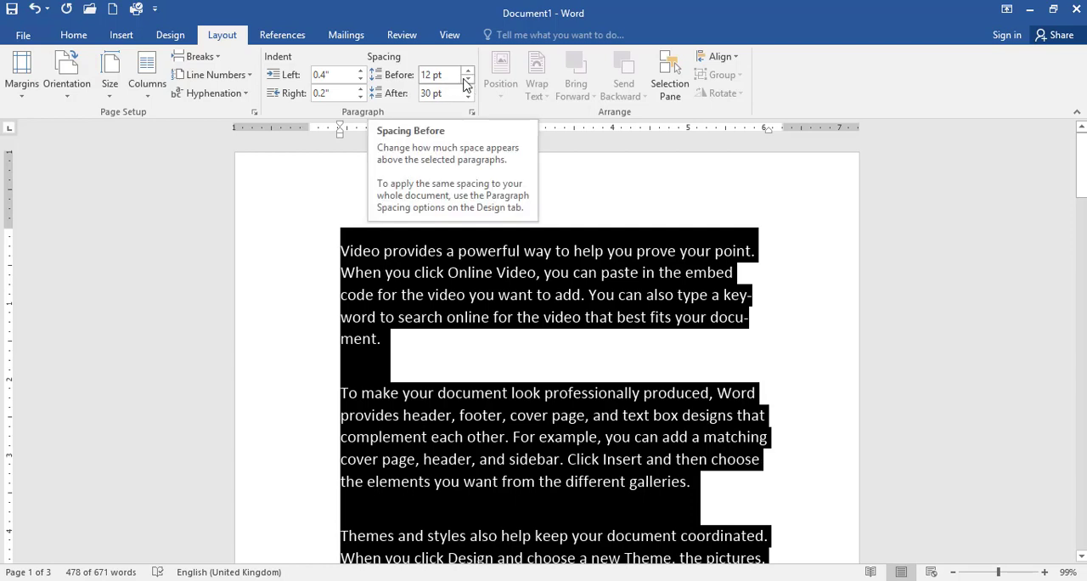
- Increase the spacing before and after the paragraphs, return them to 12 pt and 30 pt, and deselect the text
{"action": "left_click", "coordinate": [467, 70]}
{"action": "left_click", "coordinate": [468, 71]}
{"action": "left_click", "coordinate": [468, 80]}
{"action": "left_click", "coordinate": [468, 79]}
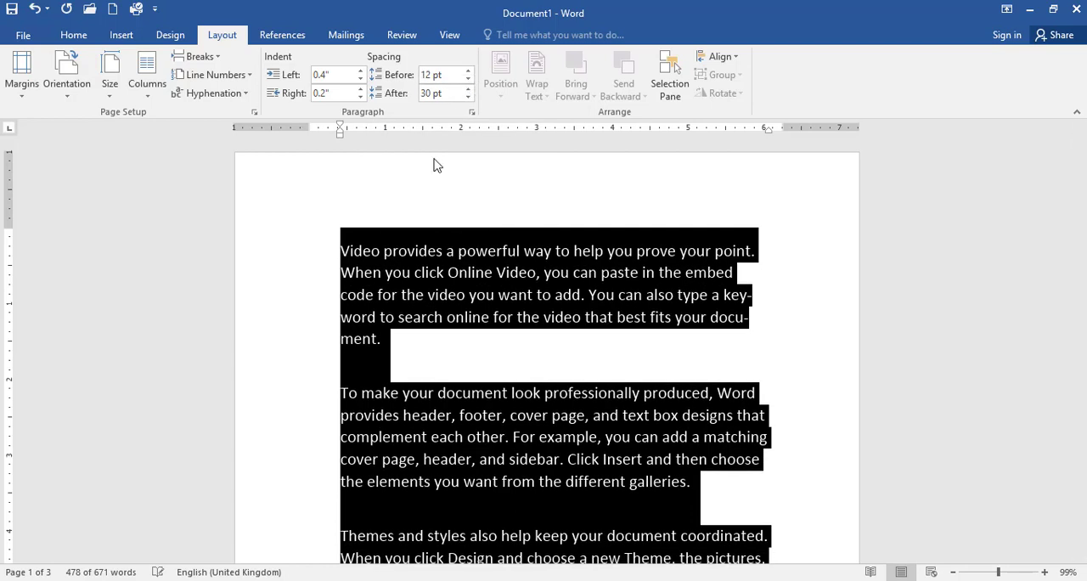
{"action": "left_click", "coordinate": [469, 88]}
{"action": "left_click", "coordinate": [468, 88]}
{"action": "left_click", "coordinate": [468, 88]}
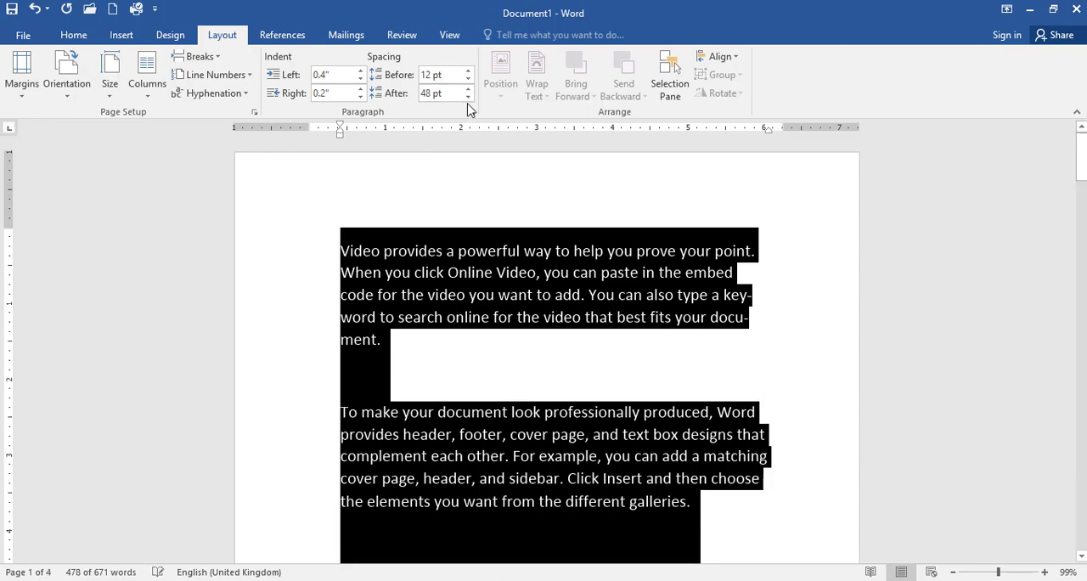
{"action": "left_click", "coordinate": [468, 97]}
{"action": "left_click", "coordinate": [468, 97]}
{"action": "left_click", "coordinate": [468, 98]}
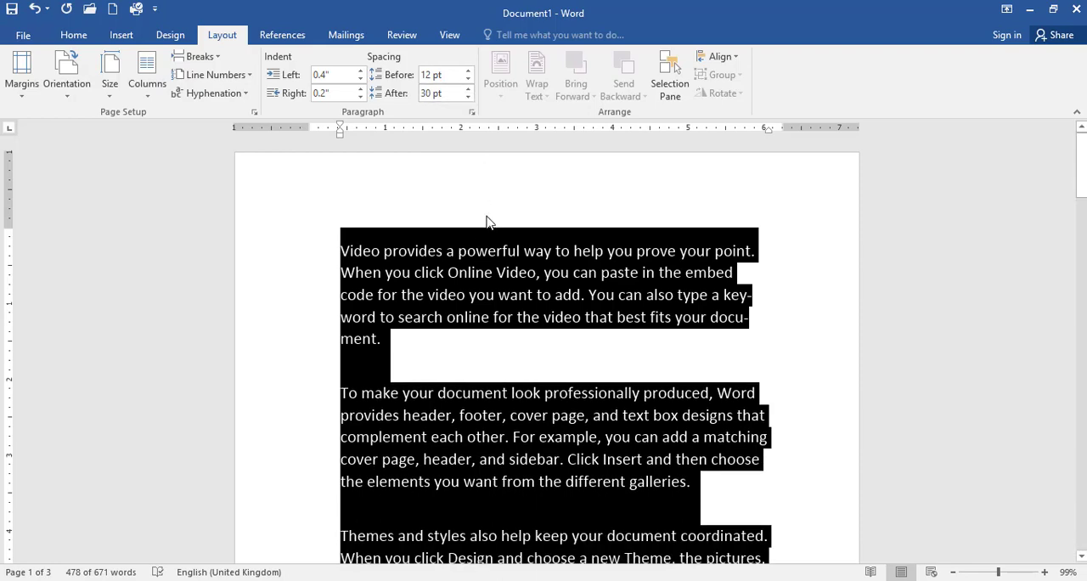
{"action": "left_click", "coordinate": [477, 248]}
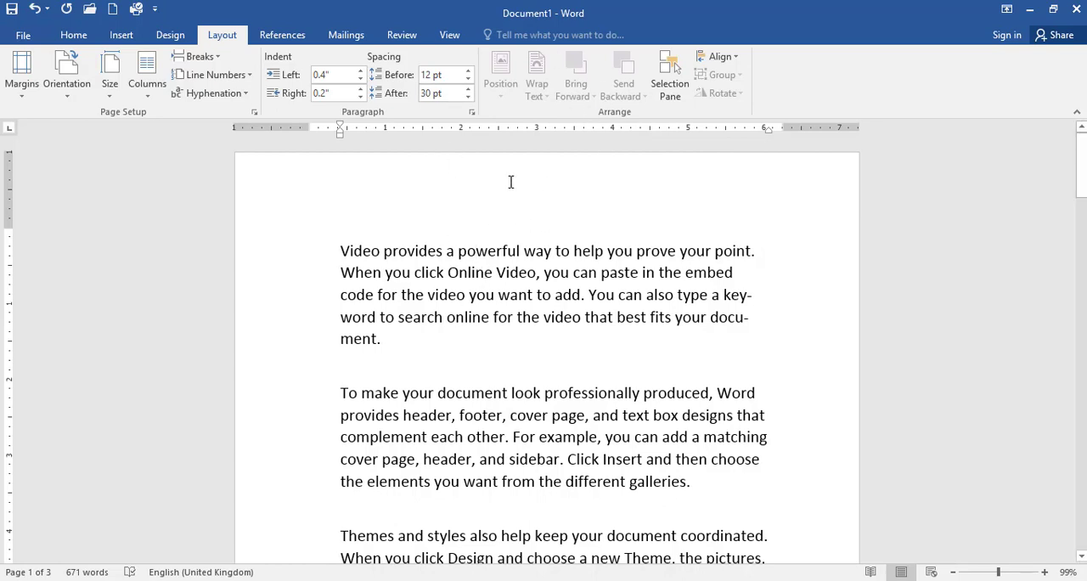
- Draw a rectangle shape about 2.88 inches wide and 0.75 inches high over the first paragraph
{"action": "left_click", "coordinate": [121, 35]}
{"action": "left_click", "coordinate": [219, 84]}
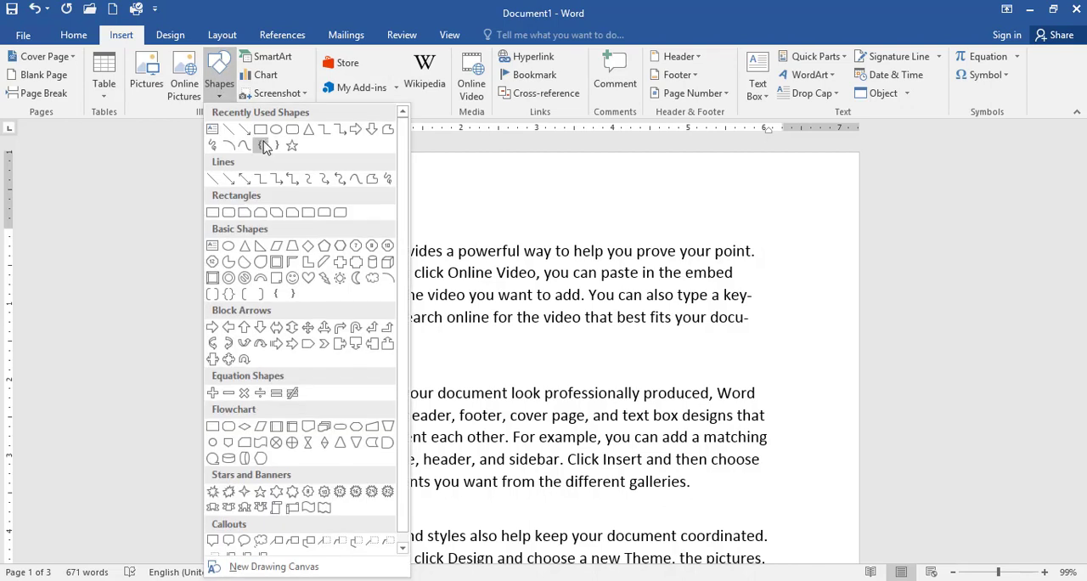
{"action": "left_click", "coordinate": [260, 136]}
{"action": "mouse_move", "coordinate": [401, 261]}
{"action": "left_mouse_down"}
{"action": "mouse_move", "coordinate": [453, 296]}
{"action": "mouse_move", "coordinate": [610, 306]}
{"action": "mouse_move", "coordinate": [619, 316]}
{"action": "left_mouse_up"}
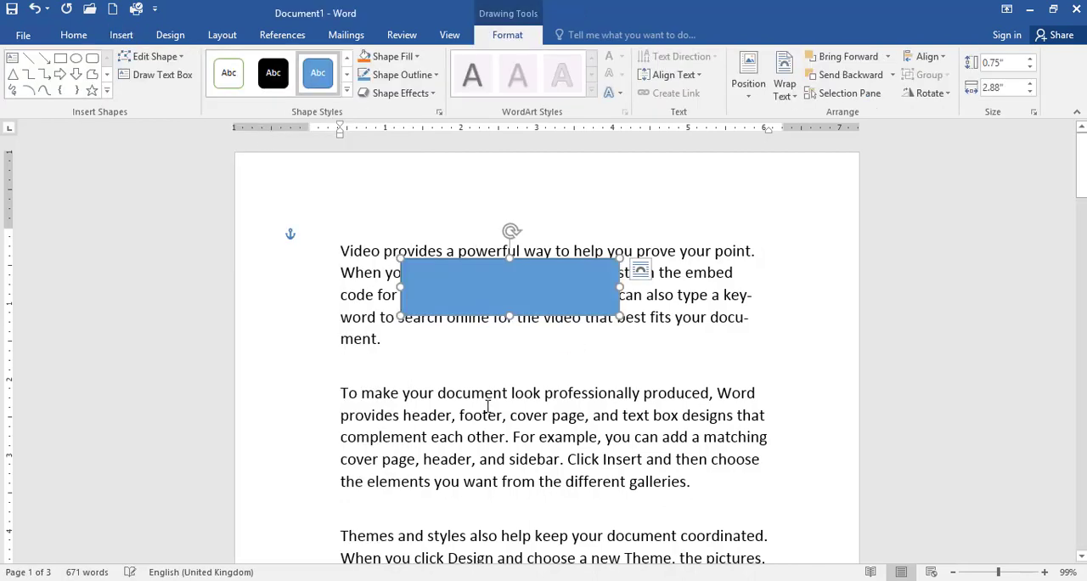
- Position the rectangle in the top left of the page with square text wrapping
{"action": "left_click", "coordinate": [221, 35]}
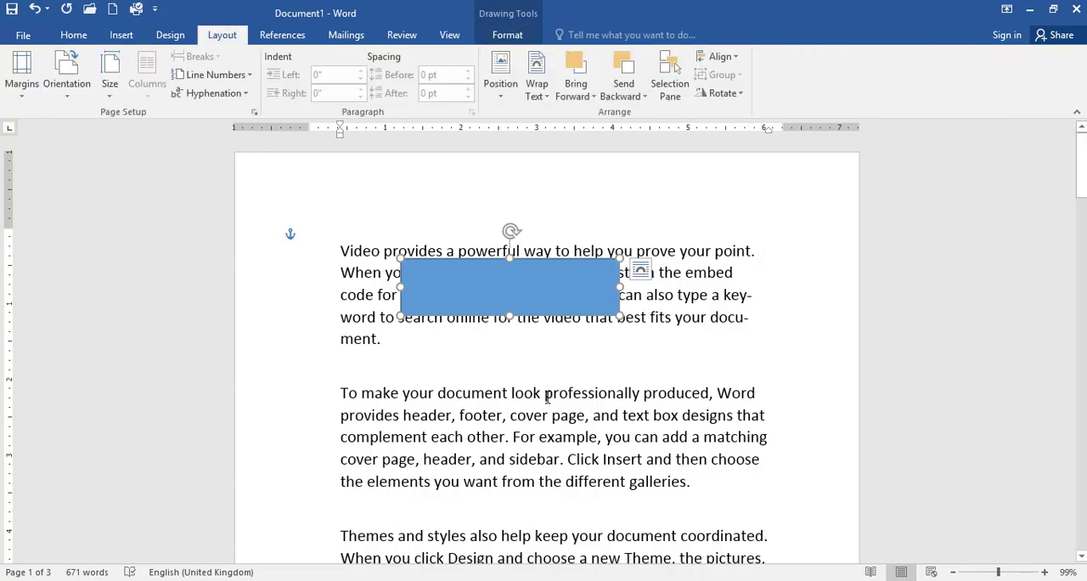
{"action": "scroll", "coordinate": [648, 357], "scroll_direction": "down", "scroll_amount": 6}
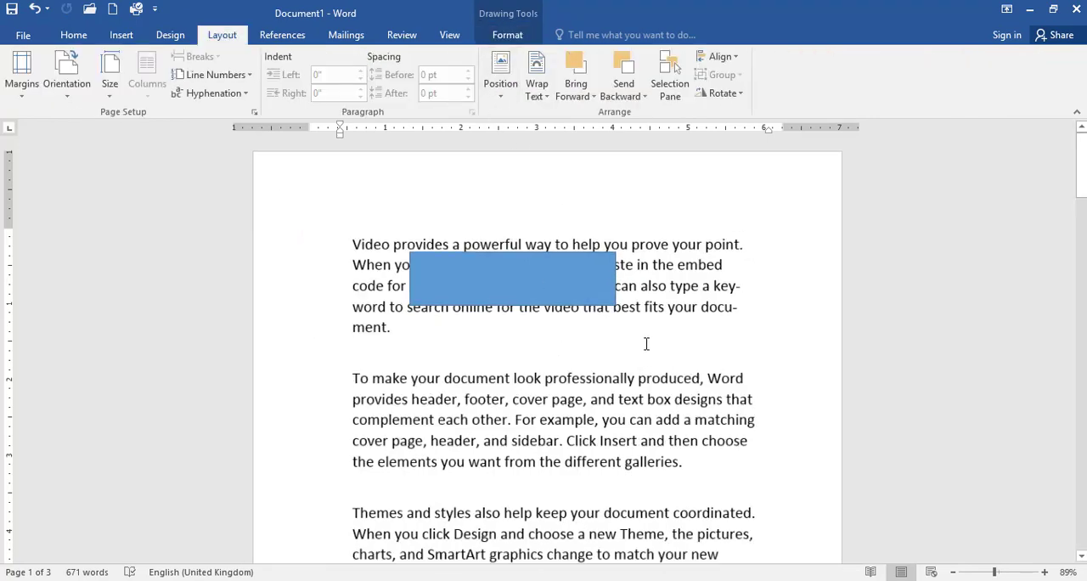
{"action": "scroll", "coordinate": [648, 339], "scroll_direction": "up", "scroll_amount": 1}
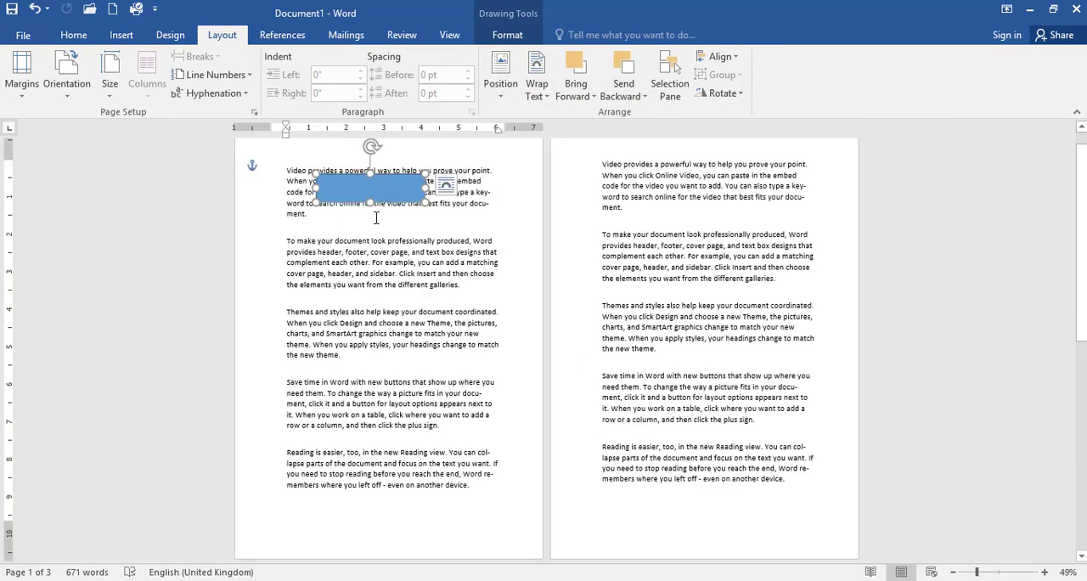
{"action": "left_click", "coordinate": [499, 94]}
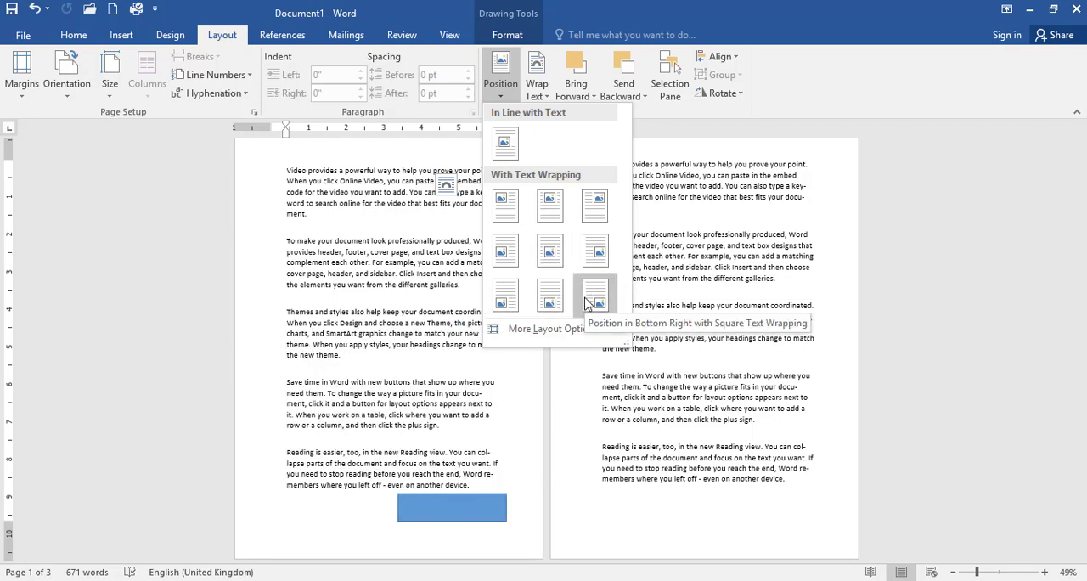
{"action": "left_click", "coordinate": [505, 204]}
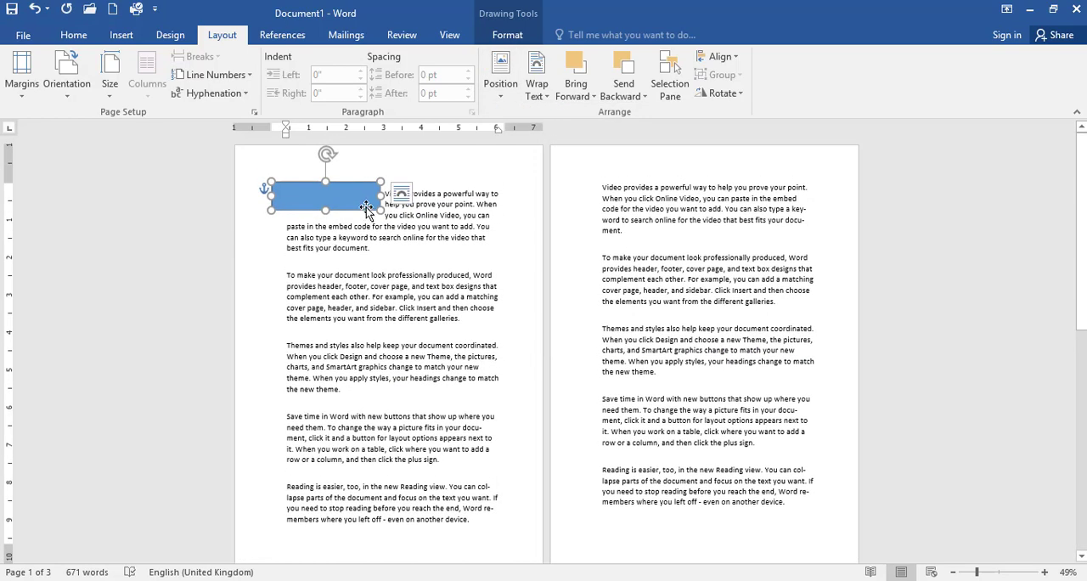
- Move the rectangle into the middle of the first paragraph, between its lines of text, and look over the text wrapping options
{"action": "left_click_drag", "start_coordinate": [384, 226], "coordinate": [427, 254]}
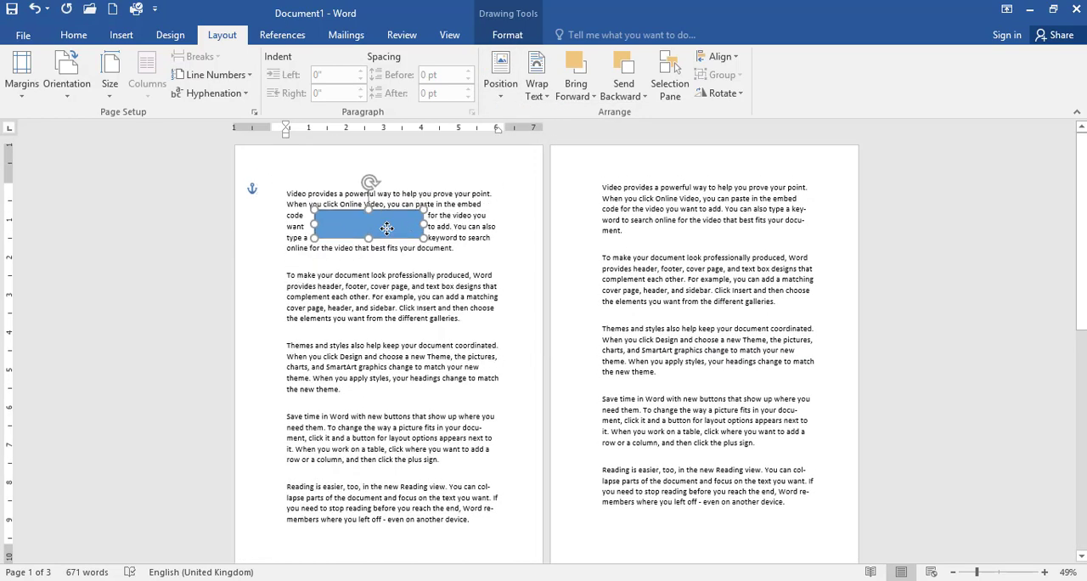
{"action": "left_click", "coordinate": [536, 89]}
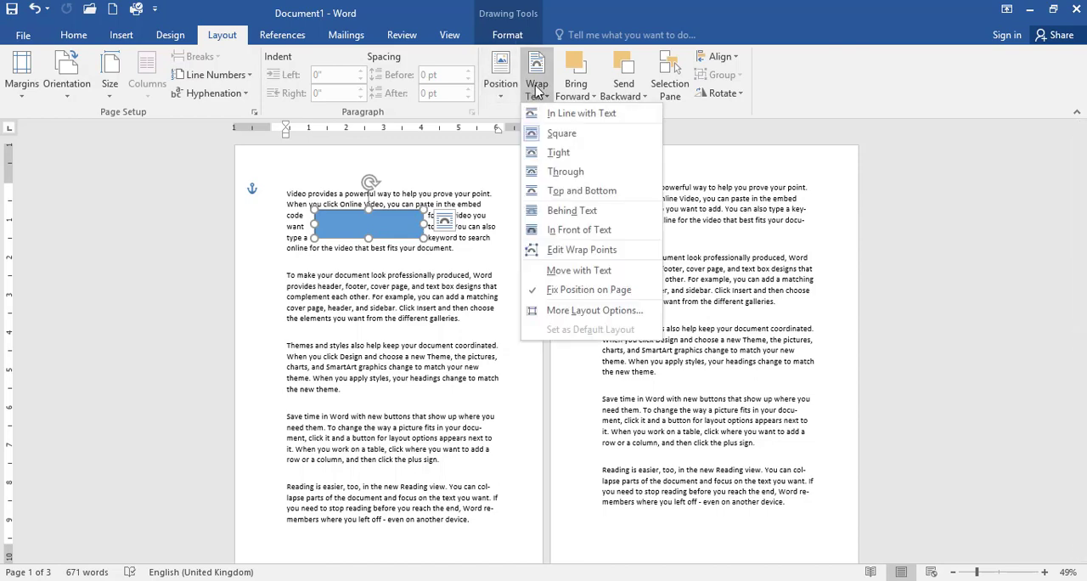
{"action": "left_click", "coordinate": [384, 227]}
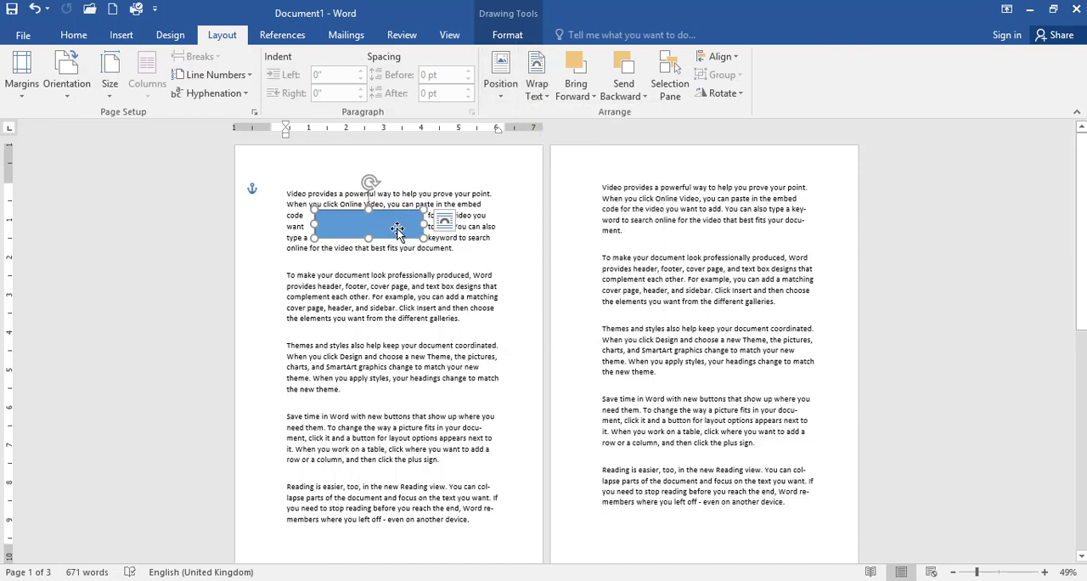
{"action": "mouse_move", "coordinate": [396, 229]}
{"action": "left_mouse_down"}
{"action": "mouse_move", "coordinate": [422, 253]}
{"action": "mouse_move", "coordinate": [417, 219]}
{"action": "mouse_move", "coordinate": [411, 248]}
{"action": "mouse_move", "coordinate": [373, 217]}
{"action": "mouse_move", "coordinate": [397, 232]}
{"action": "mouse_move", "coordinate": [382, 222]}
{"action": "mouse_move", "coordinate": [365, 248]}
{"action": "mouse_move", "coordinate": [366, 219]}
{"action": "mouse_move", "coordinate": [405, 216]}
{"action": "mouse_move", "coordinate": [399, 231]}
{"action": "mouse_move", "coordinate": [394, 218]}
{"action": "mouse_move", "coordinate": [406, 222]}
{"action": "left_mouse_up"}
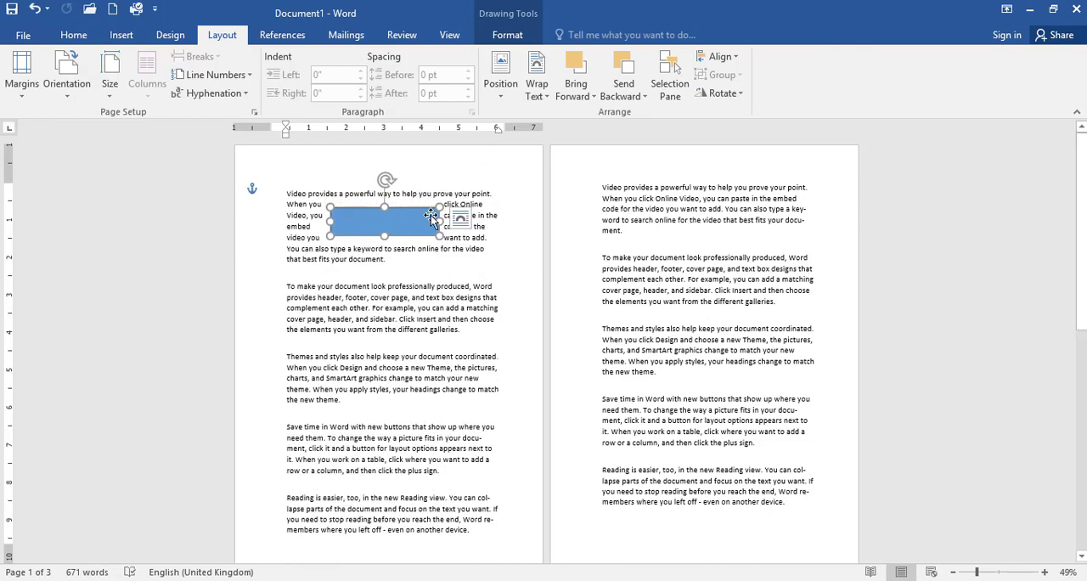
- Set the rectangle's wrapping to In Line with Text and move it into the second paragraph
{"action": "left_click", "coordinate": [541, 98]}
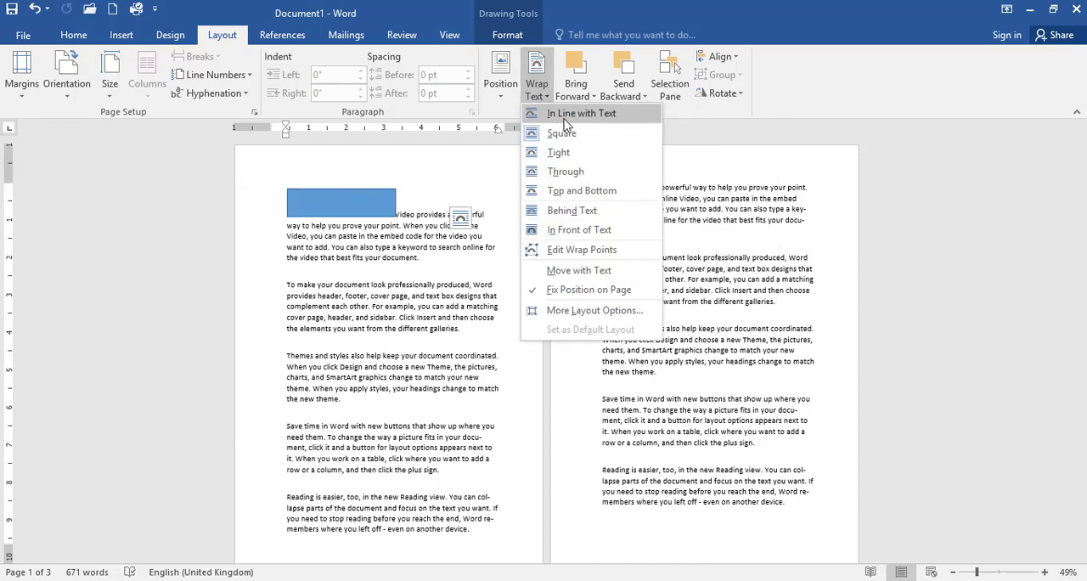
{"action": "left_click", "coordinate": [567, 117]}
{"action": "left_click_drag", "start_coordinate": [339, 209], "coordinate": [358, 303]}
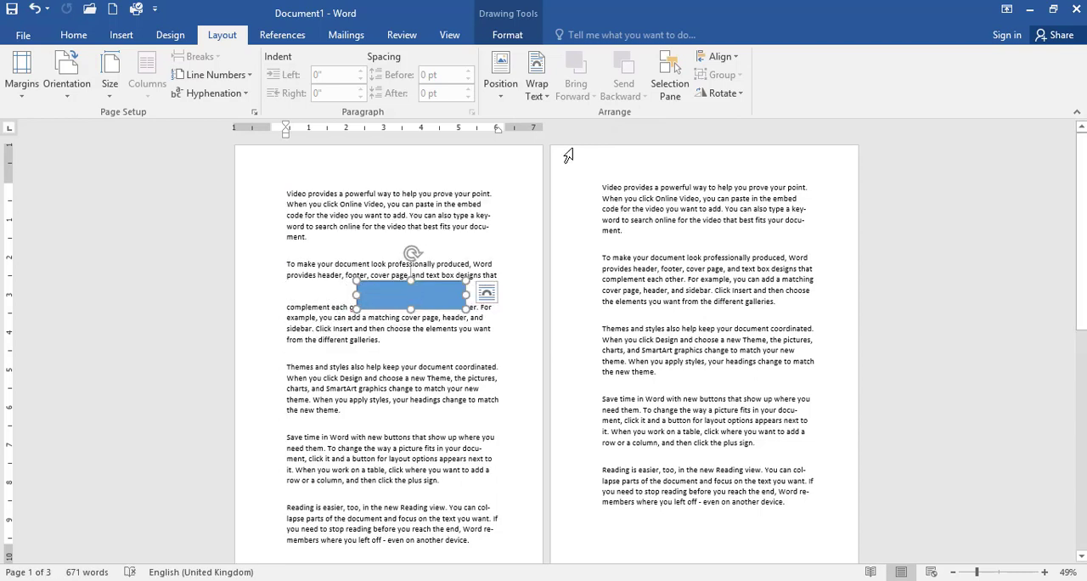
- Change the text wrapping of the rectangle in the second paragraph to Square
{"action": "left_click", "coordinate": [536, 85]}
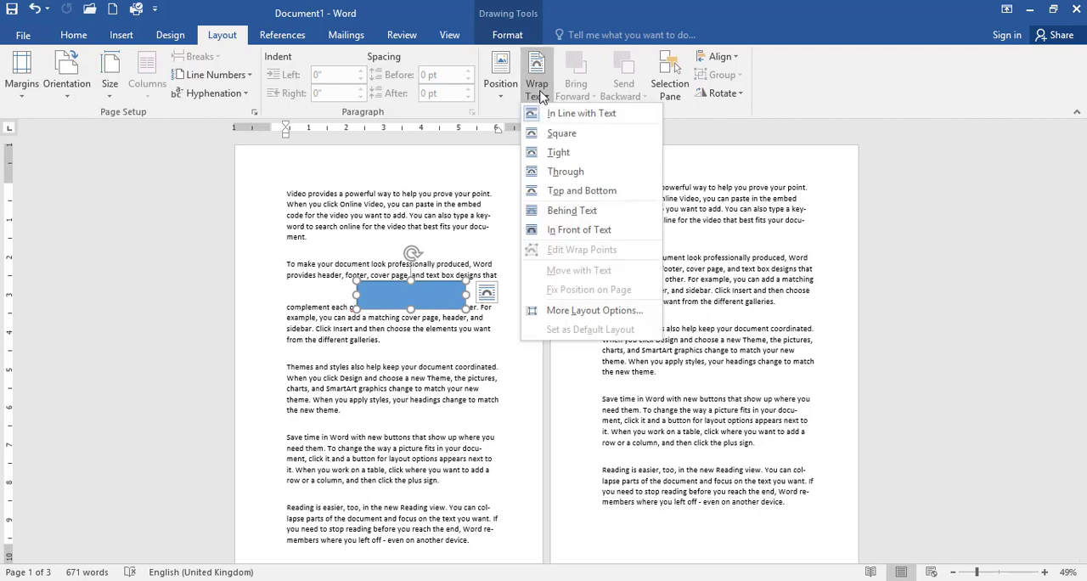
{"action": "left_click", "coordinate": [559, 136]}
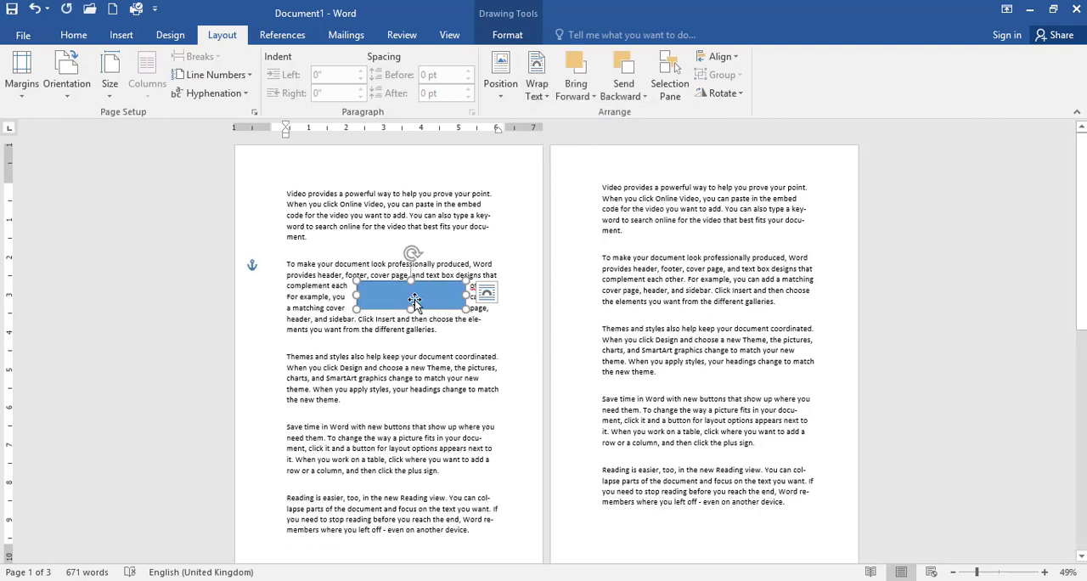
- Move the rectangle out of the second paragraph into the middle of the first paragraph
{"action": "left_click_drag", "start_coordinate": [413, 300], "coordinate": [399, 288]}
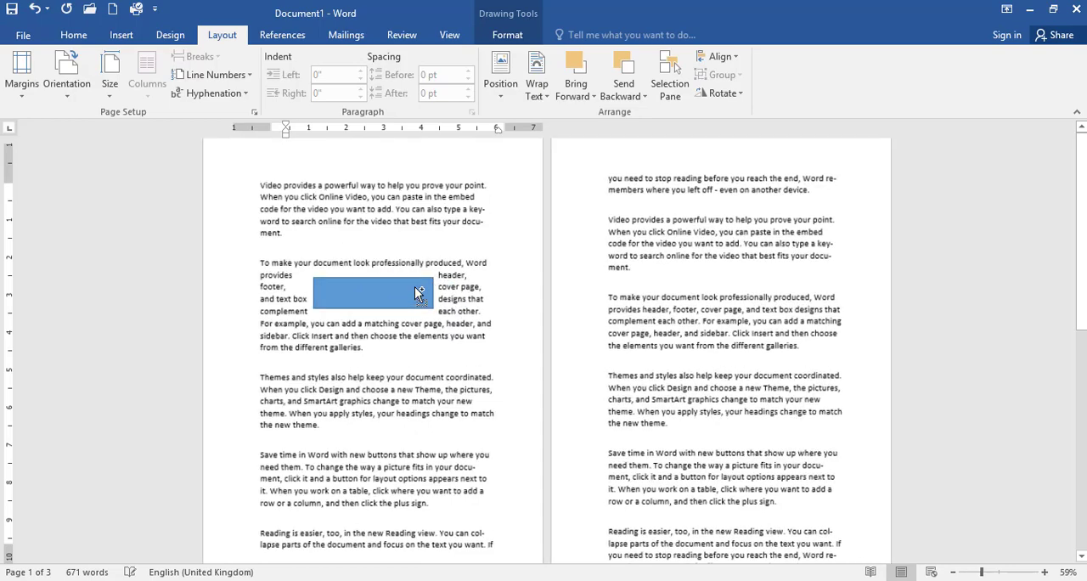
{"action": "scroll", "coordinate": [411, 289], "scroll_direction": "up", "scroll_amount": 4}
{"action": "left_click_drag", "start_coordinate": [546, 302], "coordinate": [548, 179]}
{"action": "scroll", "coordinate": [574, 228], "scroll_direction": "up", "scroll_amount": 2}
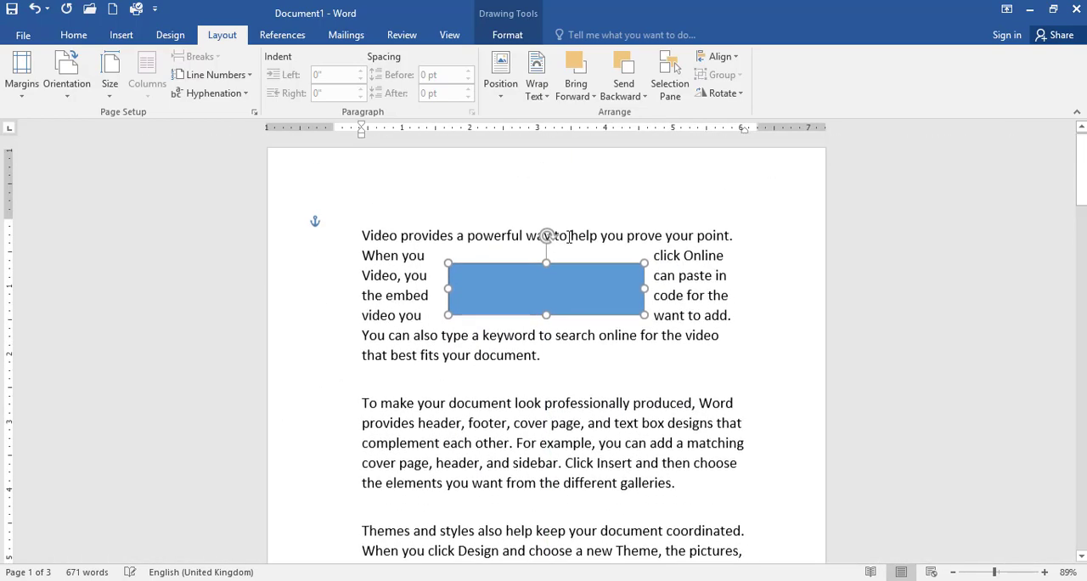
- Set the rectangle's text wrapping to Through and shift it slightly down and left within the first paragraph
{"action": "left_click", "coordinate": [546, 99]}
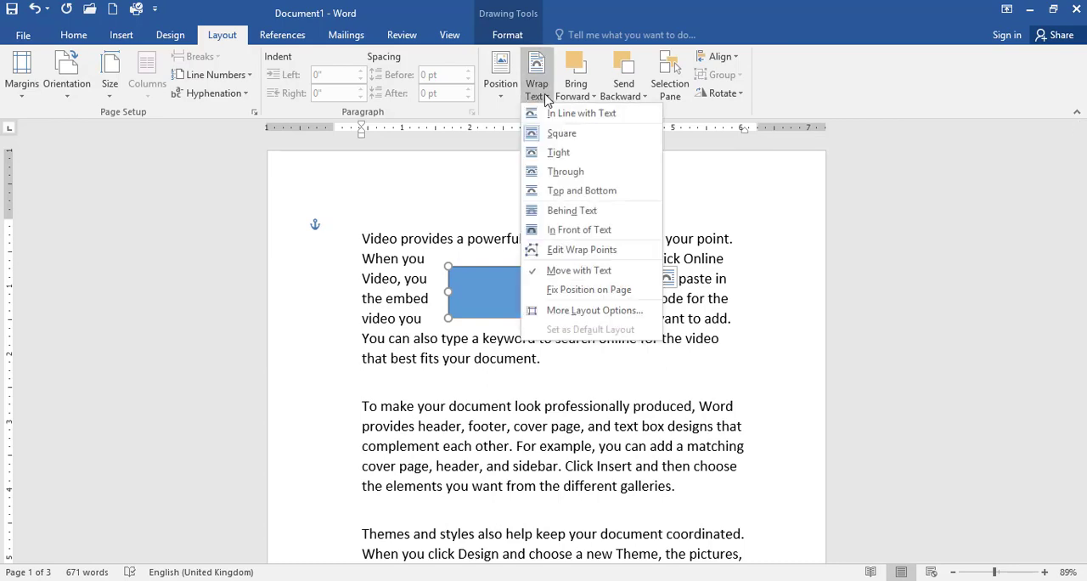
{"action": "left_click", "coordinate": [535, 304]}
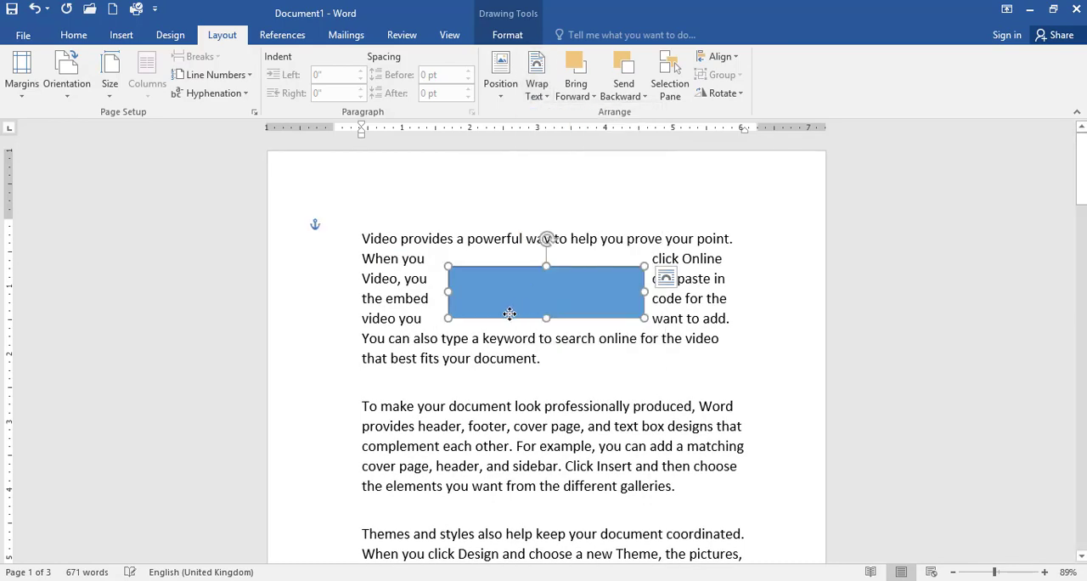
{"action": "left_click_drag", "start_coordinate": [510, 314], "coordinate": [487, 311]}
- Try Top and Bottom wrapping and Behind Text on the rectangle, shifting it over the first paragraph's text
{"action": "left_click", "coordinate": [535, 95]}
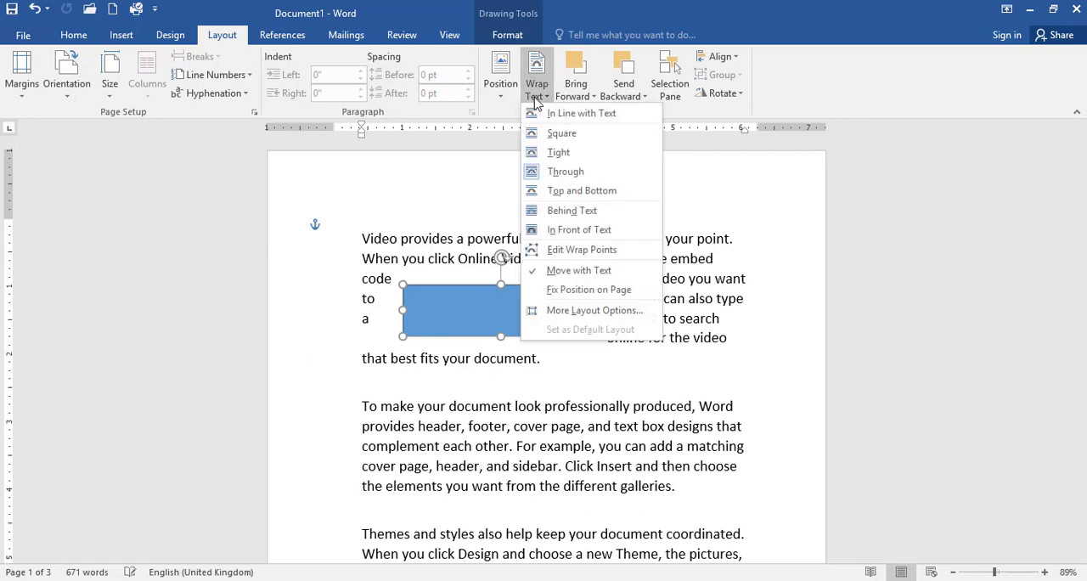
{"action": "left_click", "coordinate": [577, 191]}
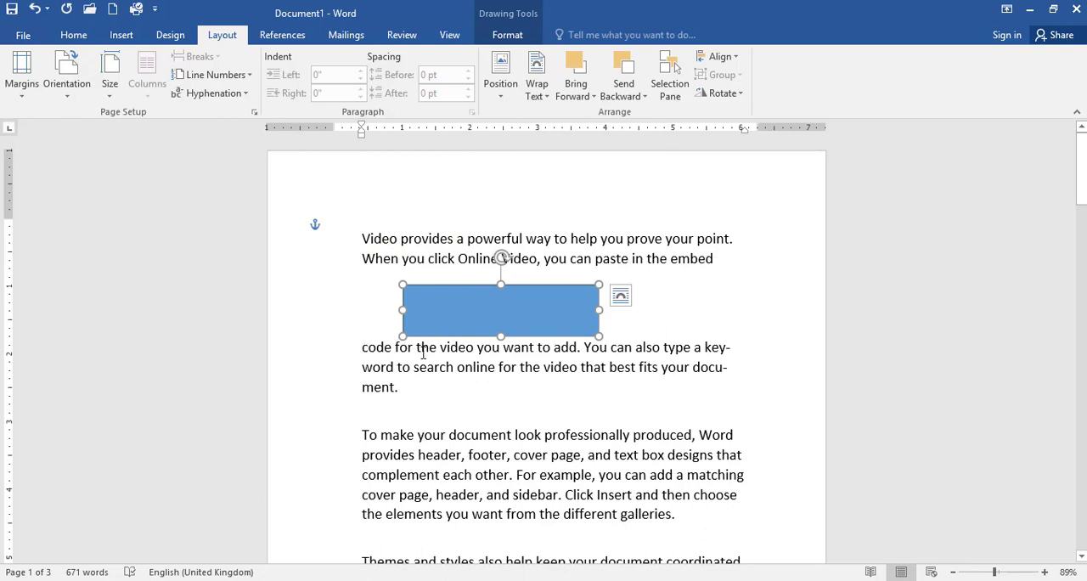
{"action": "left_click", "coordinate": [536, 90]}
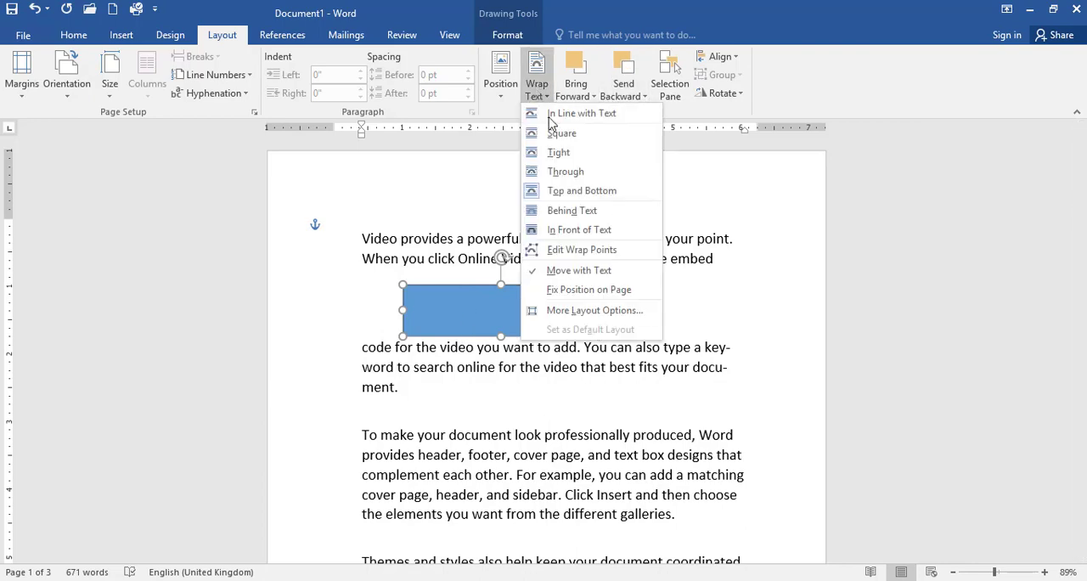
{"action": "left_click", "coordinate": [592, 212]}
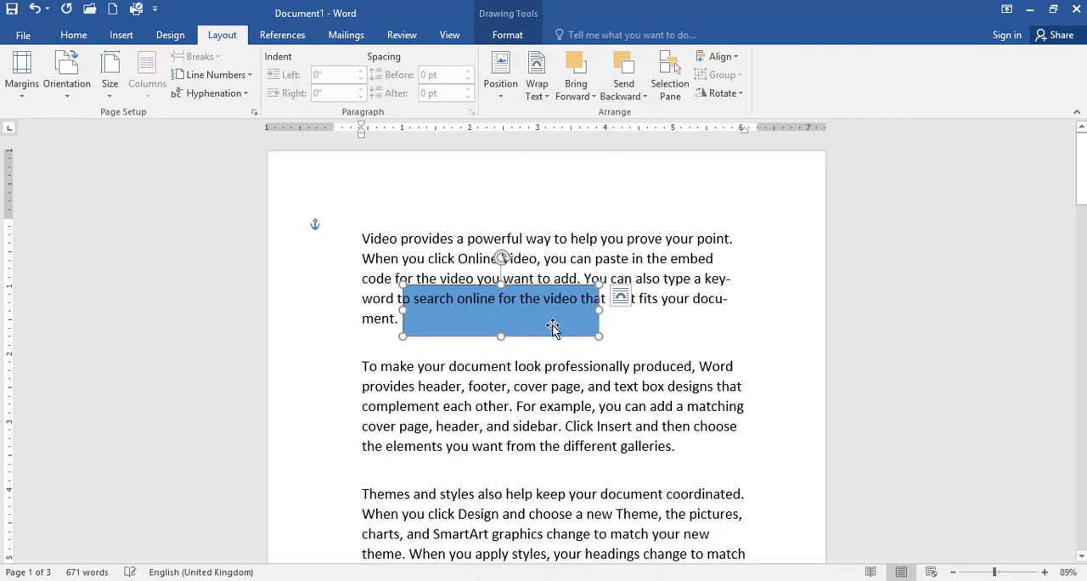
{"action": "left_click_drag", "start_coordinate": [553, 327], "coordinate": [588, 287]}
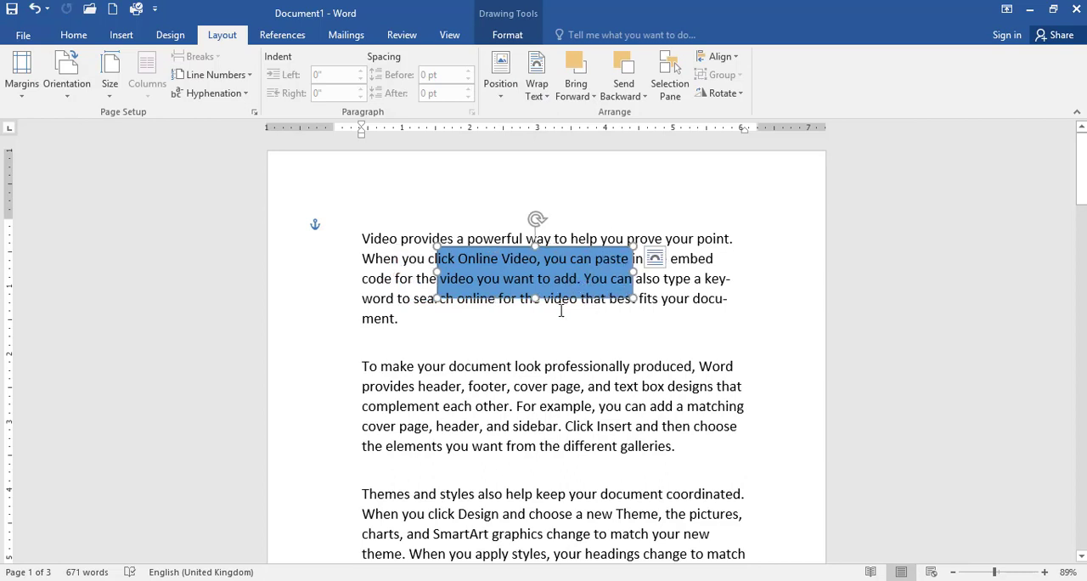
- Set the rectangle's wrapping to In Front of Text and shift it over the first paragraph's lines
{"action": "left_click", "coordinate": [538, 89]}
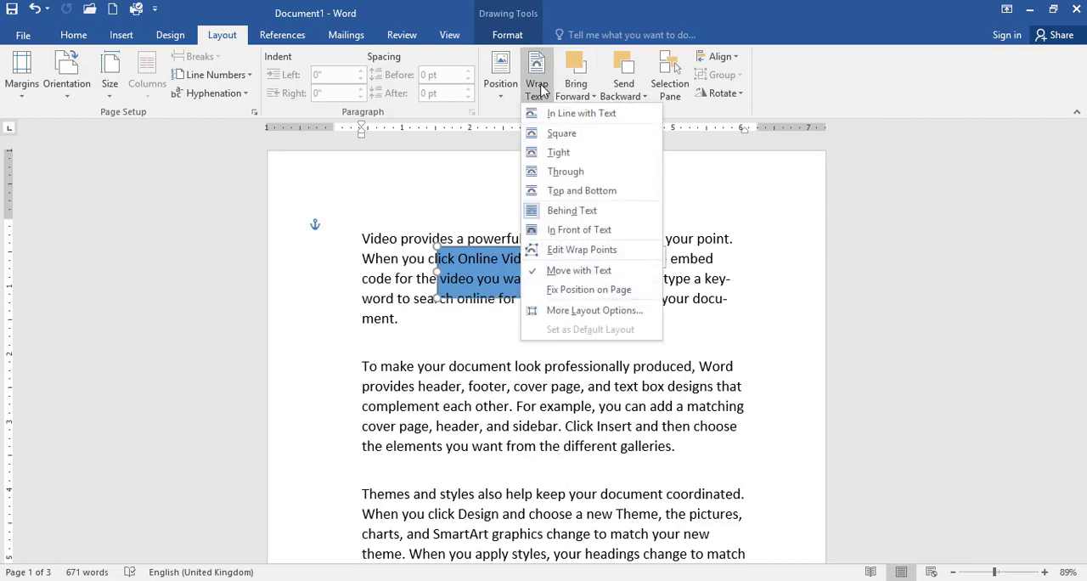
{"action": "left_click", "coordinate": [580, 229]}
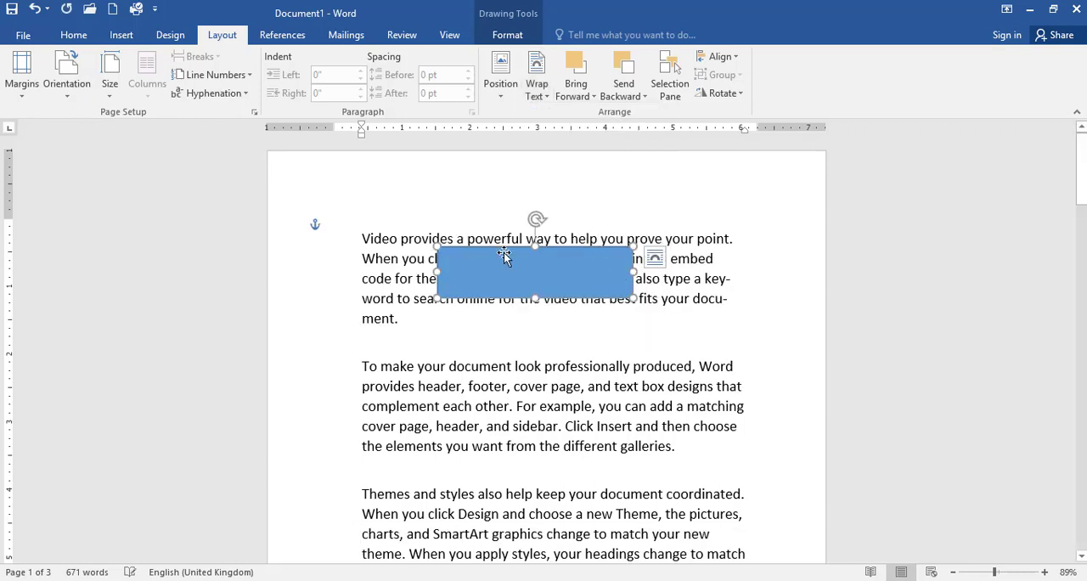
{"action": "left_click_drag", "start_coordinate": [503, 309], "coordinate": [502, 264]}
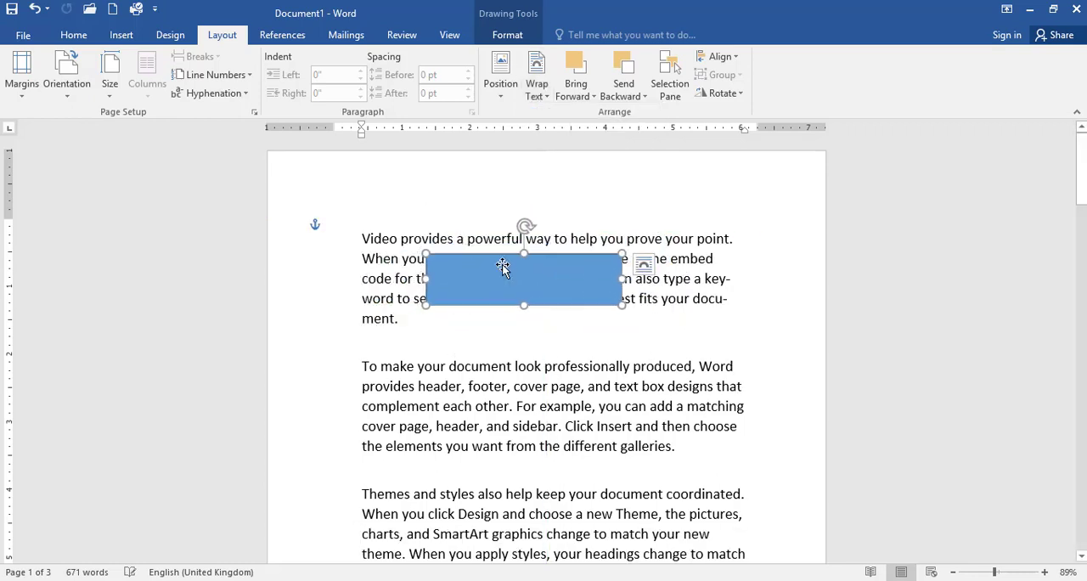
- Change the rectangle's text wrapping to Tight and nudge it slightly right within the first paragraph
{"action": "left_click", "coordinate": [545, 95]}
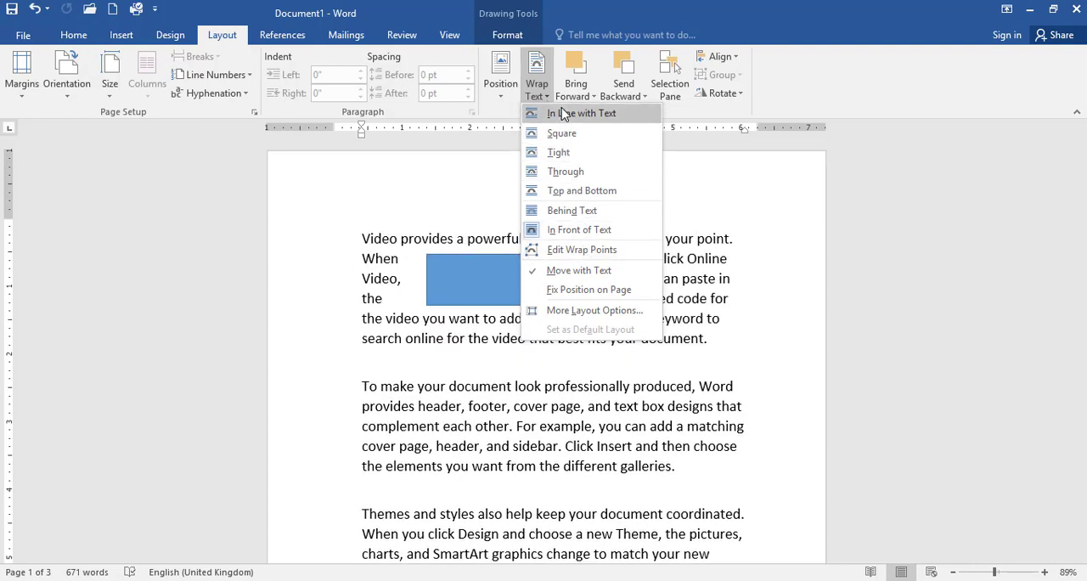
{"action": "left_click", "coordinate": [571, 155]}
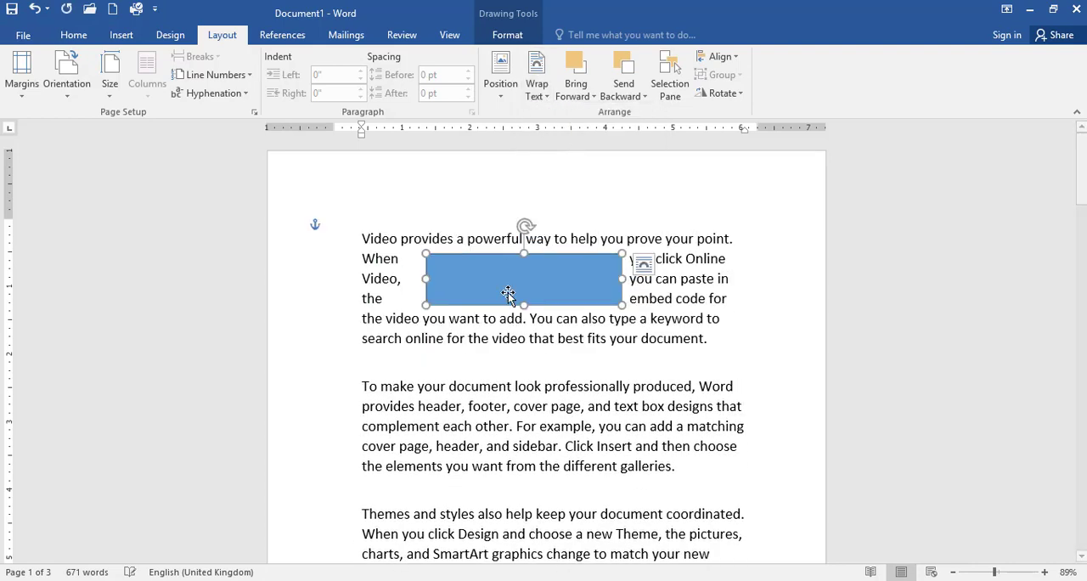
{"action": "mouse_move", "coordinate": [529, 280]}
{"action": "left_mouse_down"}
{"action": "mouse_move", "coordinate": [568, 272]}
{"action": "mouse_move", "coordinate": [540, 299]}
{"action": "mouse_move", "coordinate": [513, 267]}
{"action": "mouse_move", "coordinate": [539, 255]}
{"action": "mouse_move", "coordinate": [545, 281]}
{"action": "left_mouse_up"}
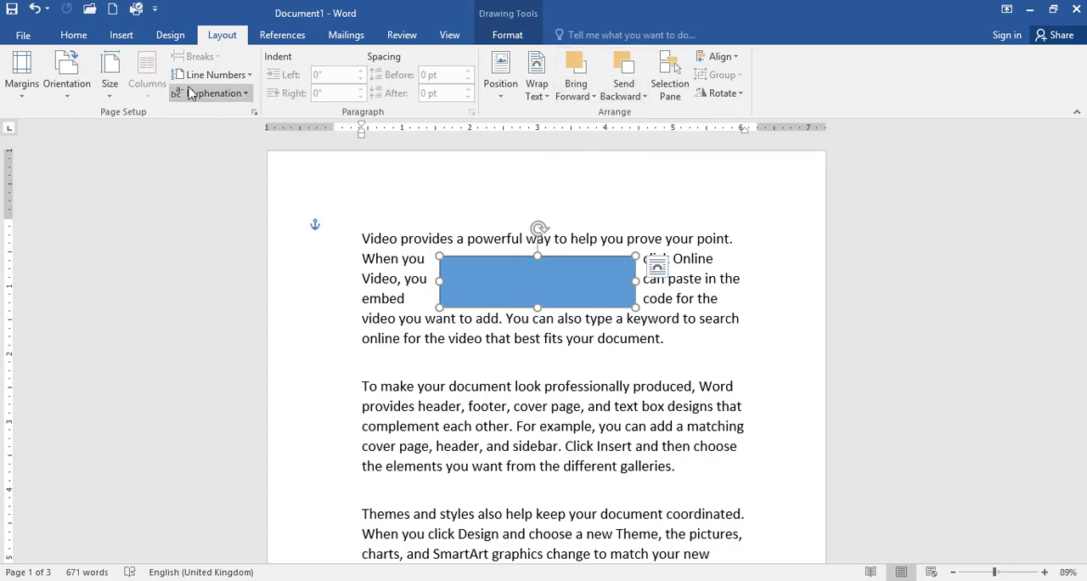
- Draw an oval about 1.08" high and 1.19" wide over the rectangle's lower-left corner and give it the solid black shape style
{"action": "left_click", "coordinate": [118, 39]}
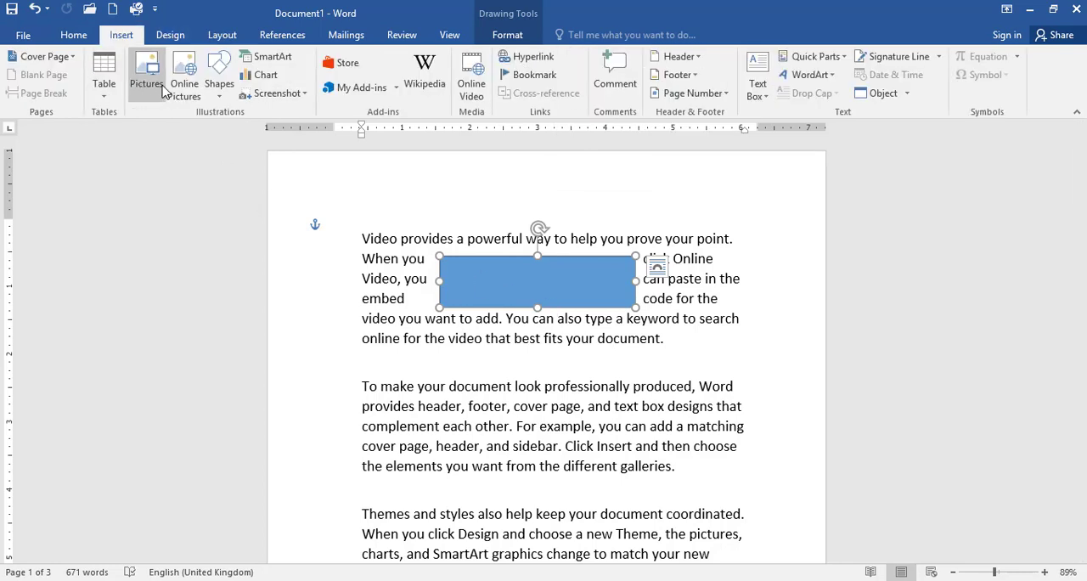
{"action": "left_click", "coordinate": [220, 78]}
{"action": "left_click", "coordinate": [276, 129]}
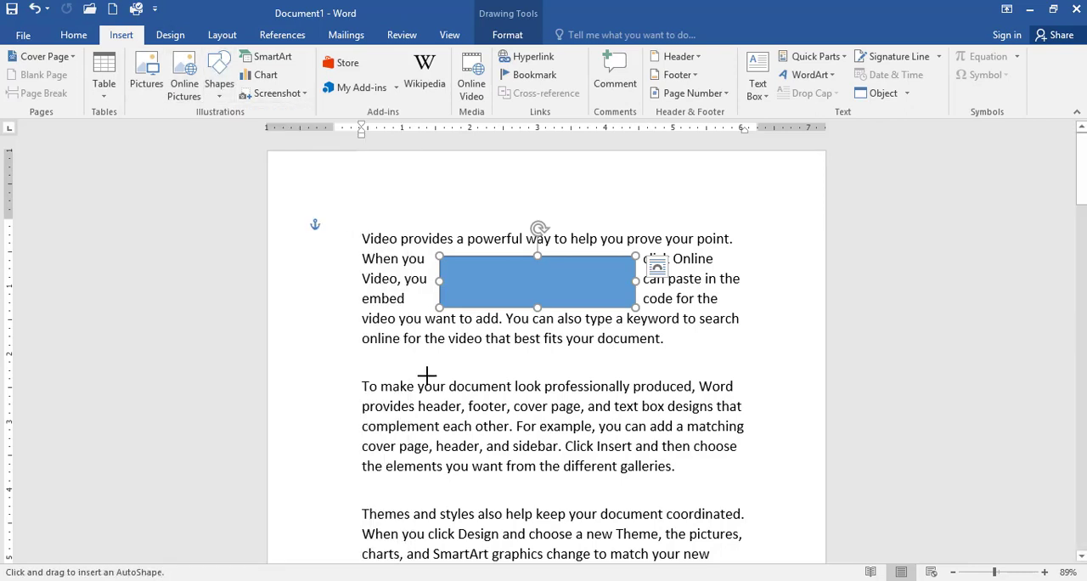
{"action": "left_click_drag", "start_coordinate": [428, 279], "coordinate": [509, 353]}
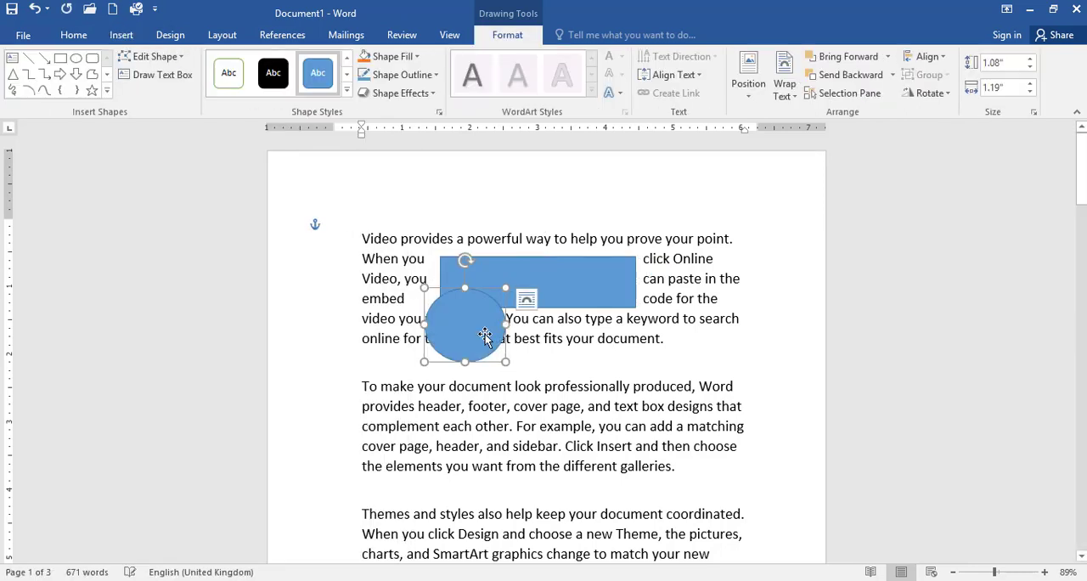
{"action": "left_click", "coordinate": [273, 72]}
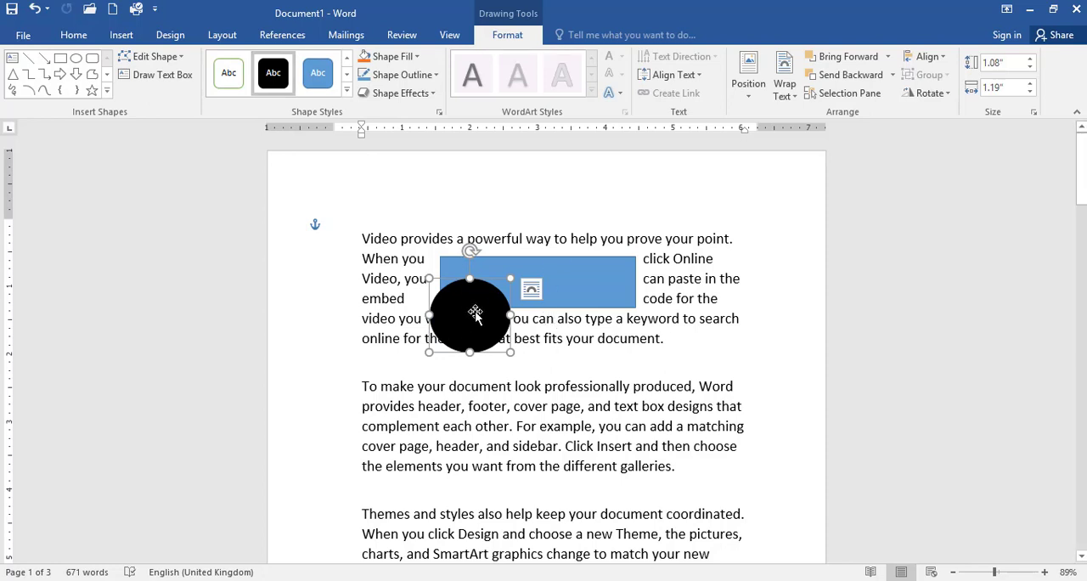
- Send the black oval backward behind the rectangle and bring it forward again
{"action": "left_click", "coordinate": [219, 35]}
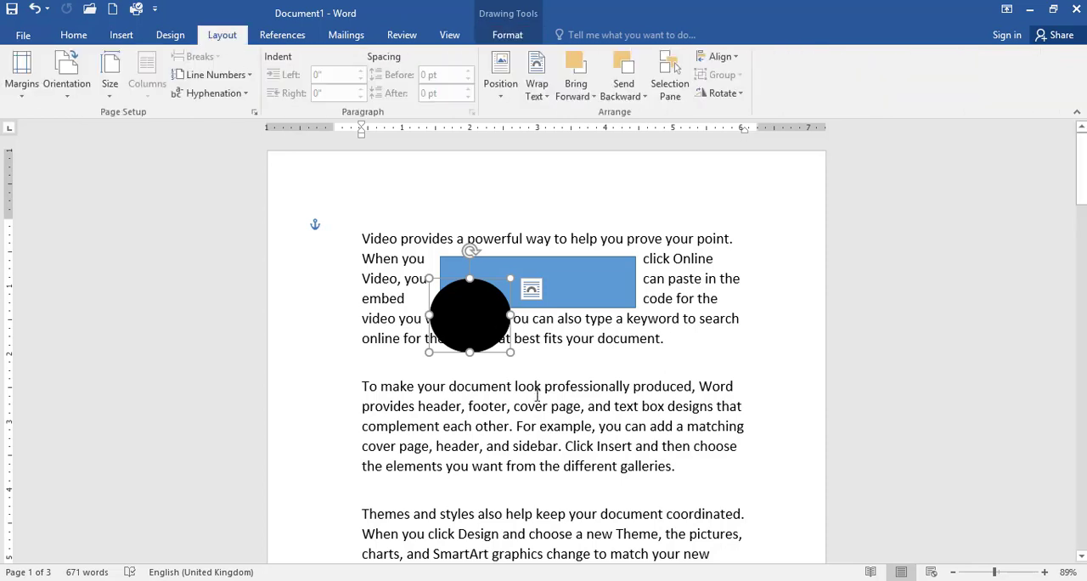
{"action": "left_click", "coordinate": [629, 63]}
{"action": "left_click", "coordinate": [584, 77]}
- Bring the blue rectangle forward over the oval and send it backward again
{"action": "left_click", "coordinate": [561, 287]}
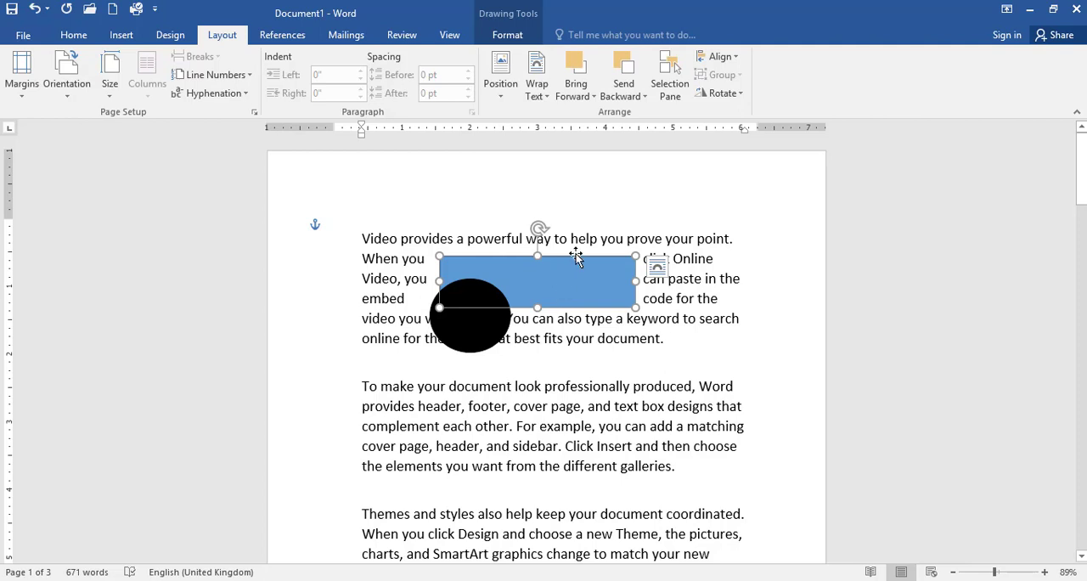
{"action": "left_click", "coordinate": [578, 75]}
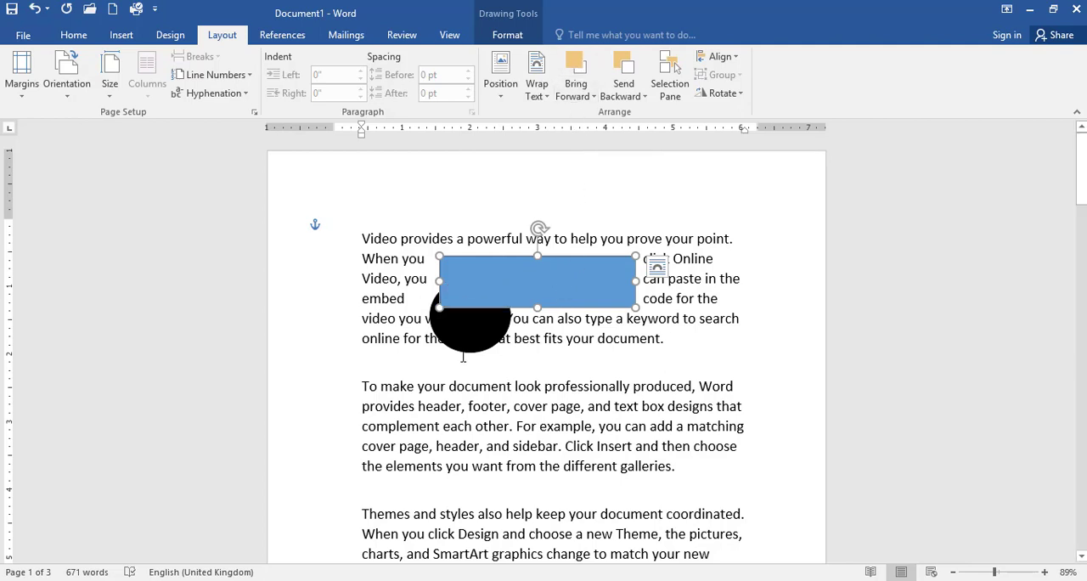
{"action": "left_click", "coordinate": [626, 74]}
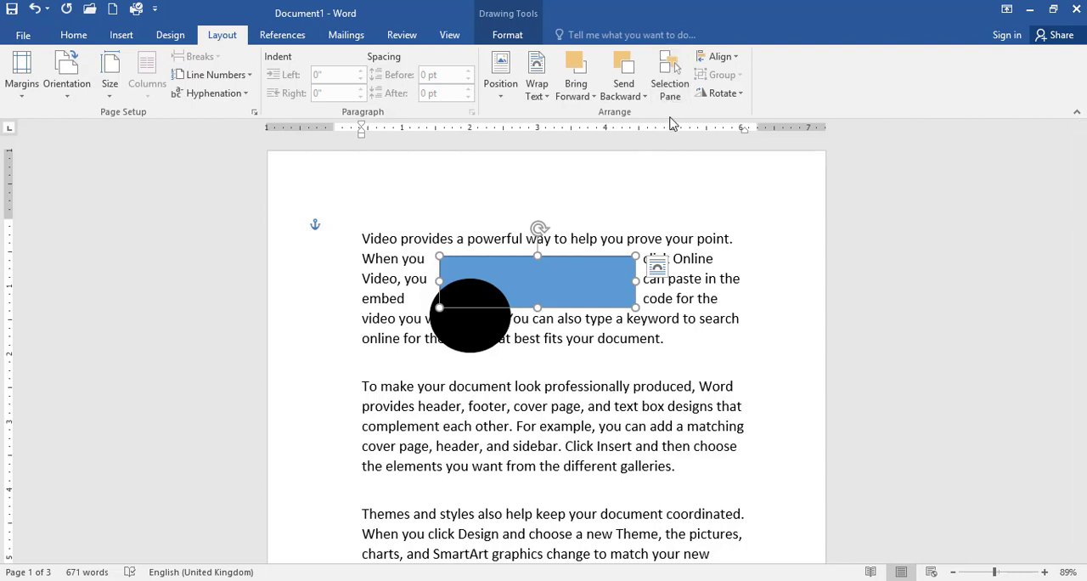
- Display the Selection pane and look over the Select command's options, including its own Selection Pane entry
{"action": "left_click", "coordinate": [670, 84]}
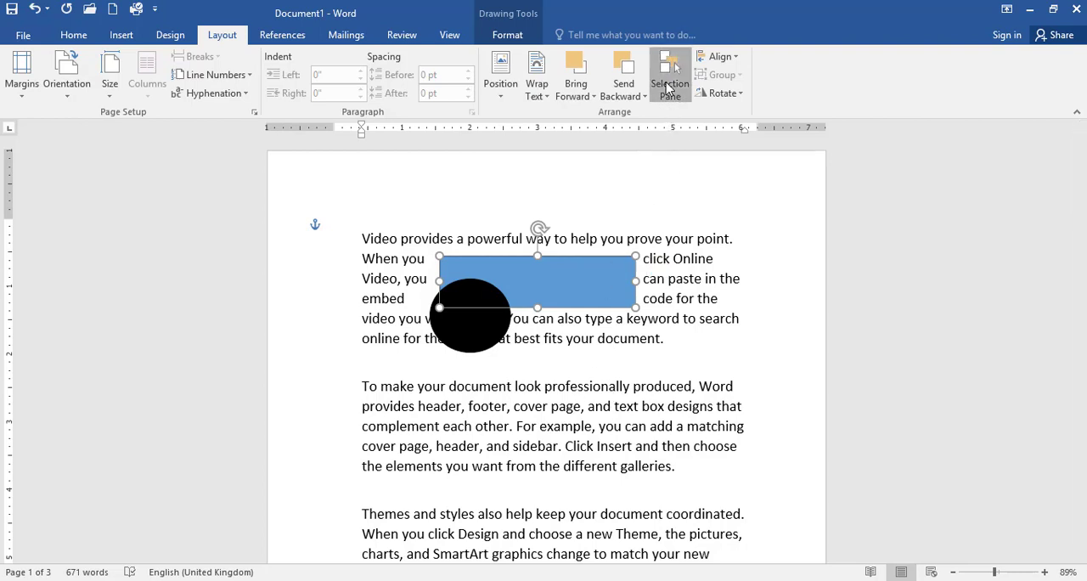
{"action": "left_click", "coordinate": [73, 34]}
{"action": "left_click", "coordinate": [1012, 93]}
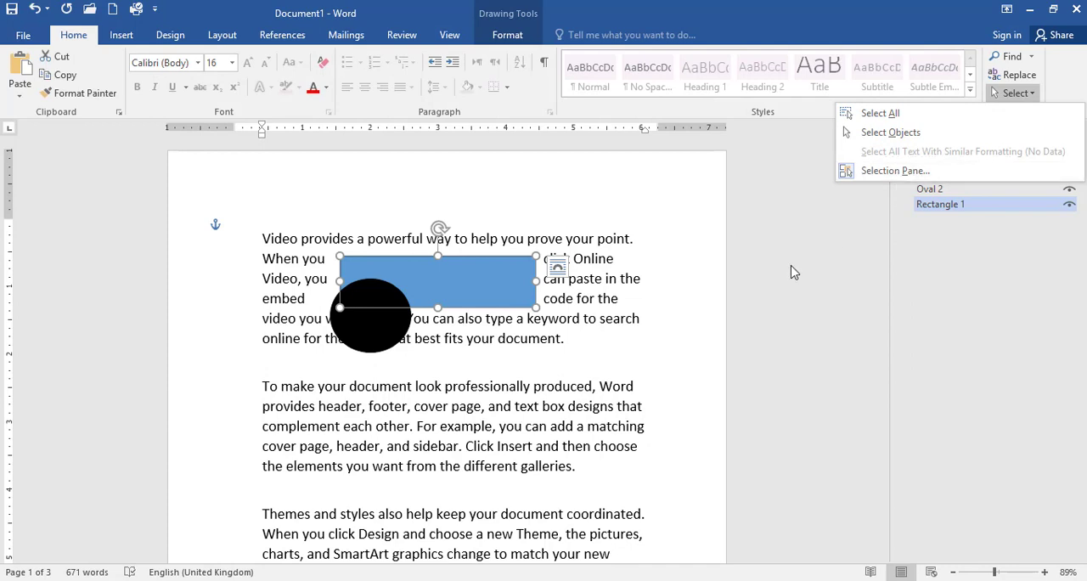
{"action": "left_click", "coordinate": [339, 313]}
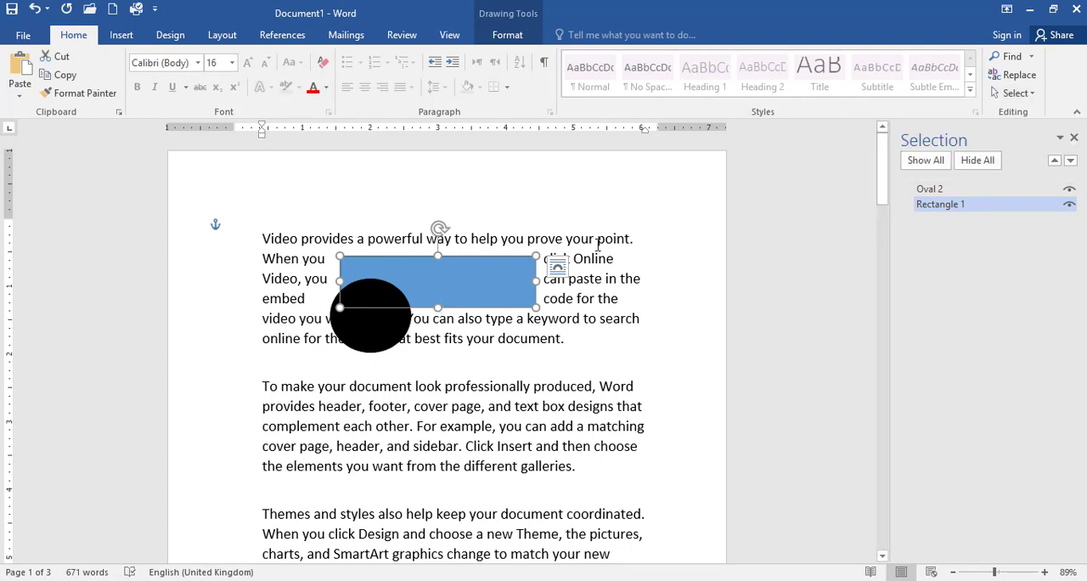
- Select Oval 2 and Rectangle 1 alternately from the Selection pane, ending with the rectangle selected
{"action": "left_click", "coordinate": [943, 190]}
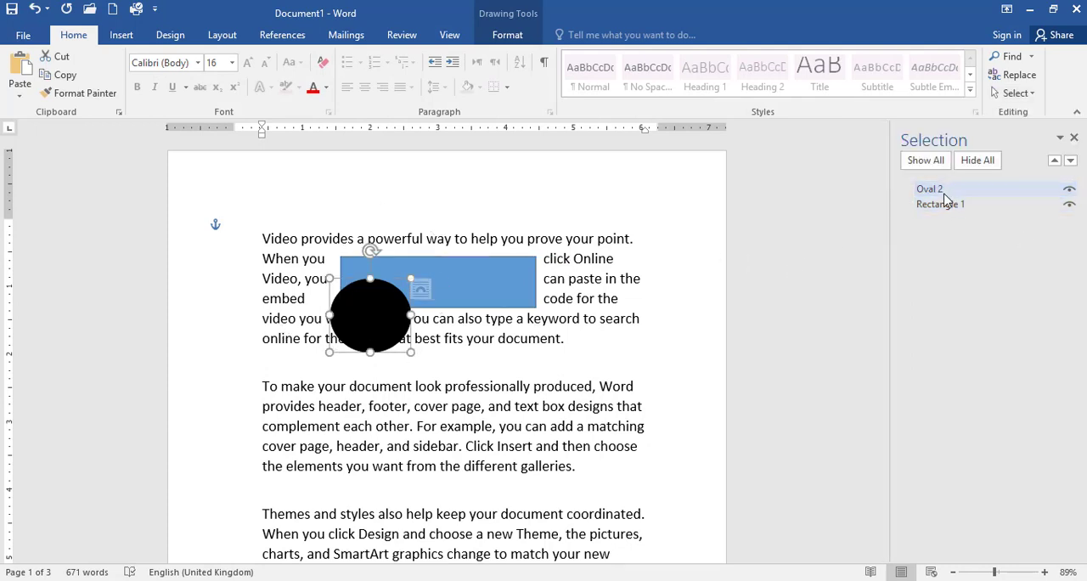
{"action": "left_click", "coordinate": [943, 204]}
{"action": "left_click", "coordinate": [943, 189]}
{"action": "left_click", "coordinate": [945, 204]}
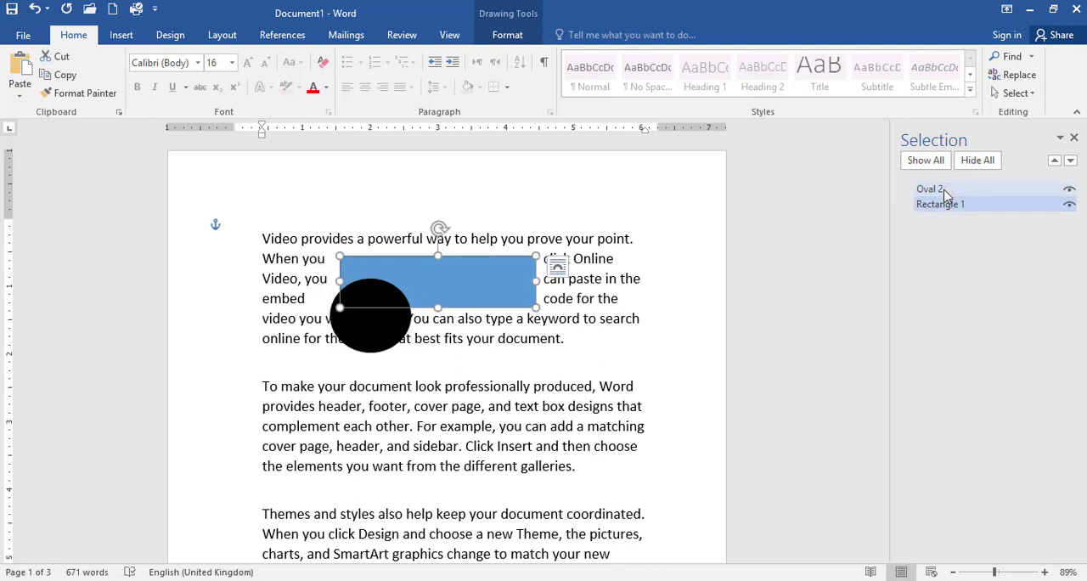
{"action": "left_click", "coordinate": [945, 191]}
{"action": "left_click", "coordinate": [945, 204]}
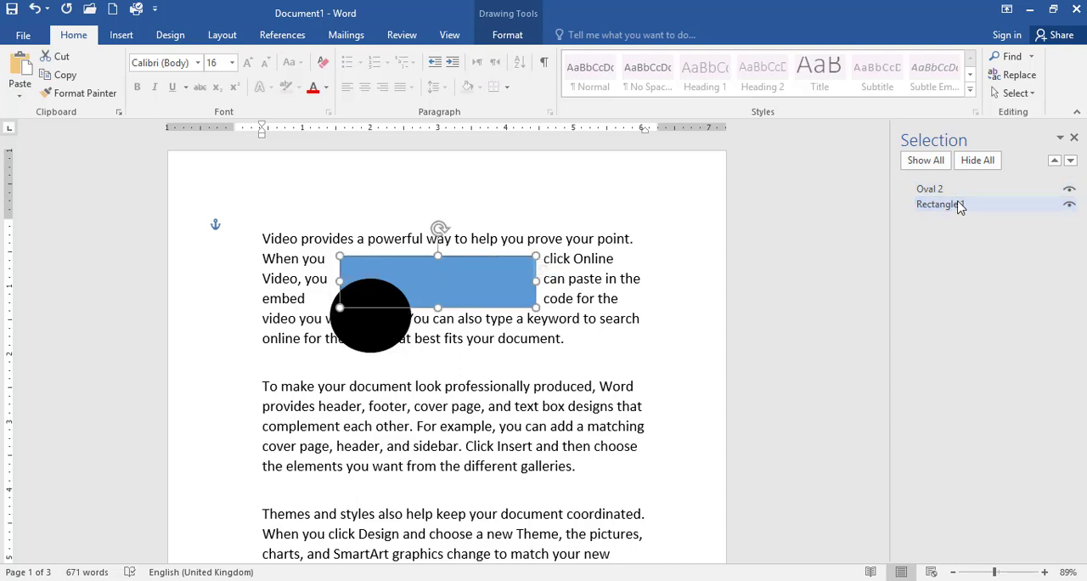
- Hide and redisplay the oval, and do the same with the rectangle, using the Selection pane
{"action": "left_click", "coordinate": [1069, 189]}
{"action": "left_click", "coordinate": [1068, 189]}
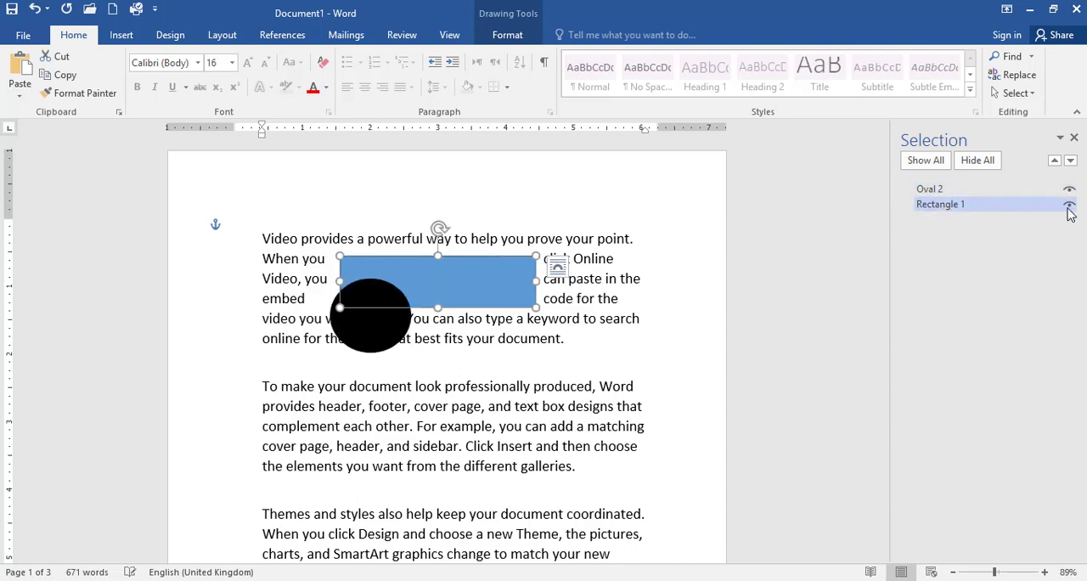
{"action": "left_click", "coordinate": [1069, 207]}
{"action": "left_click", "coordinate": [1068, 206]}
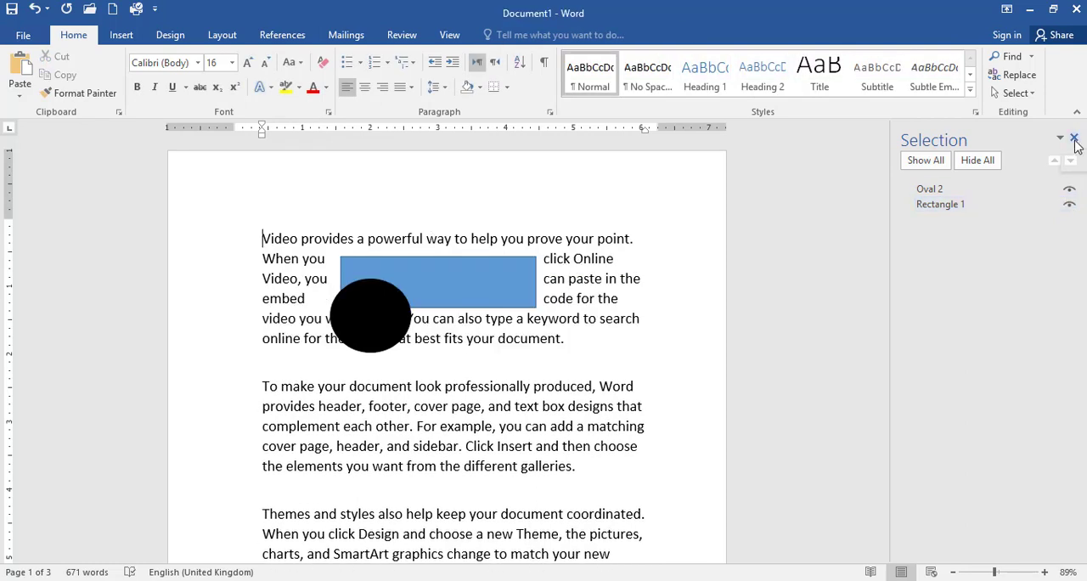
- Repeat hiding and redisplaying the oval and the rectangle, and close the Selection pane
{"action": "left_click", "coordinate": [969, 205]}
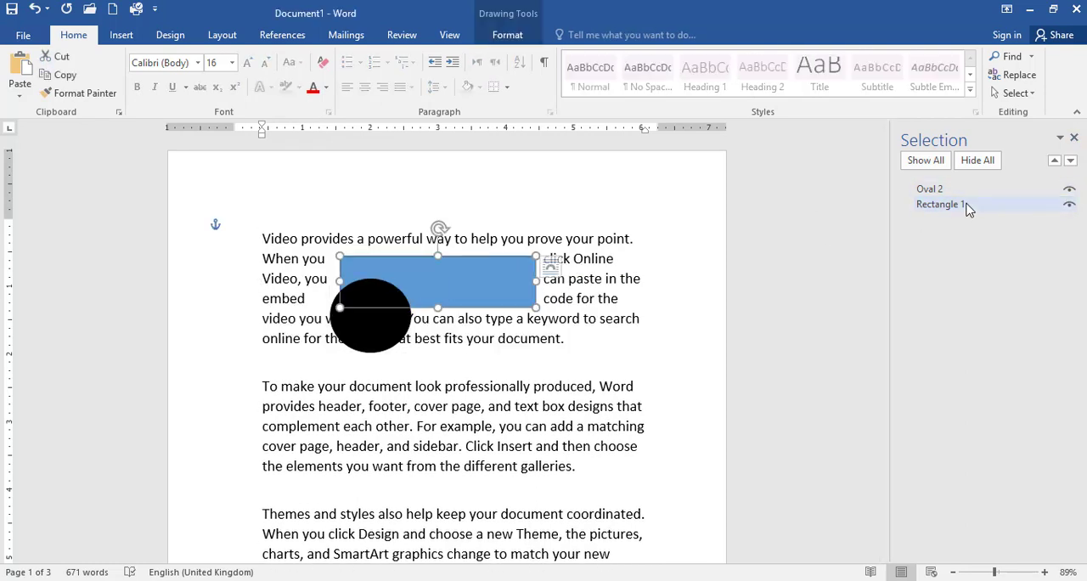
{"action": "left_click", "coordinate": [1069, 190]}
{"action": "left_click", "coordinate": [1068, 190]}
{"action": "left_click", "coordinate": [1069, 207]}
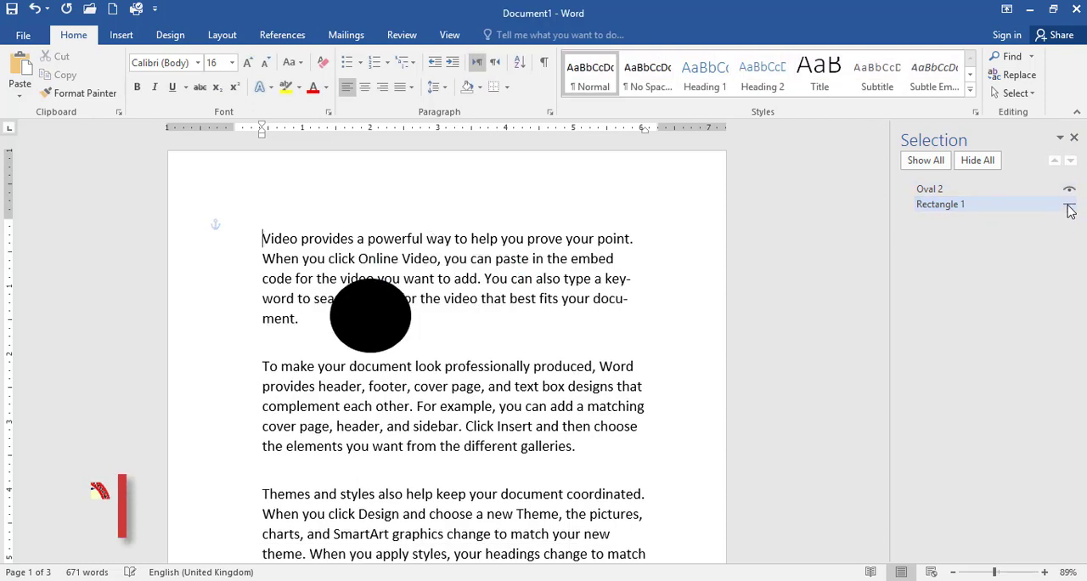
{"action": "left_click", "coordinate": [1069, 206]}
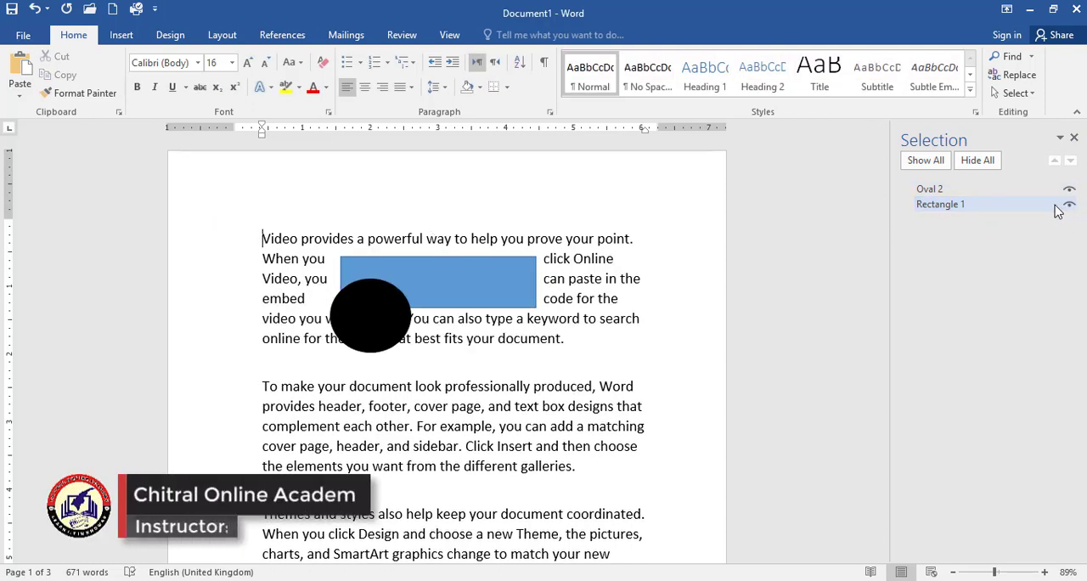
{"action": "left_click", "coordinate": [1074, 139]}
- Shift the blue rectangle slightly to the right within the first paragraph, and align it to the left margin
{"action": "left_click", "coordinate": [220, 37]}
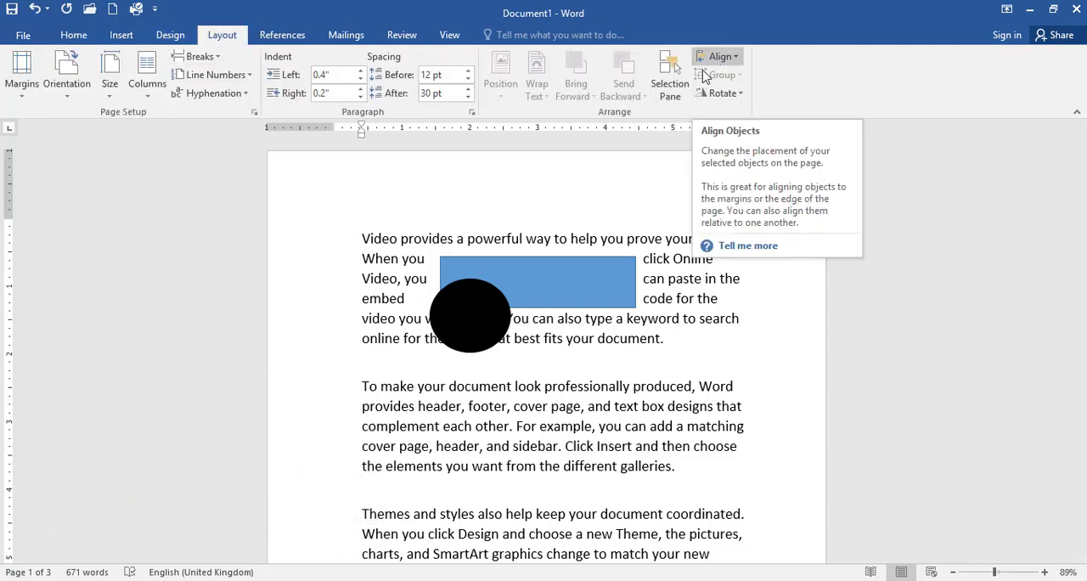
{"action": "left_click", "coordinate": [574, 262]}
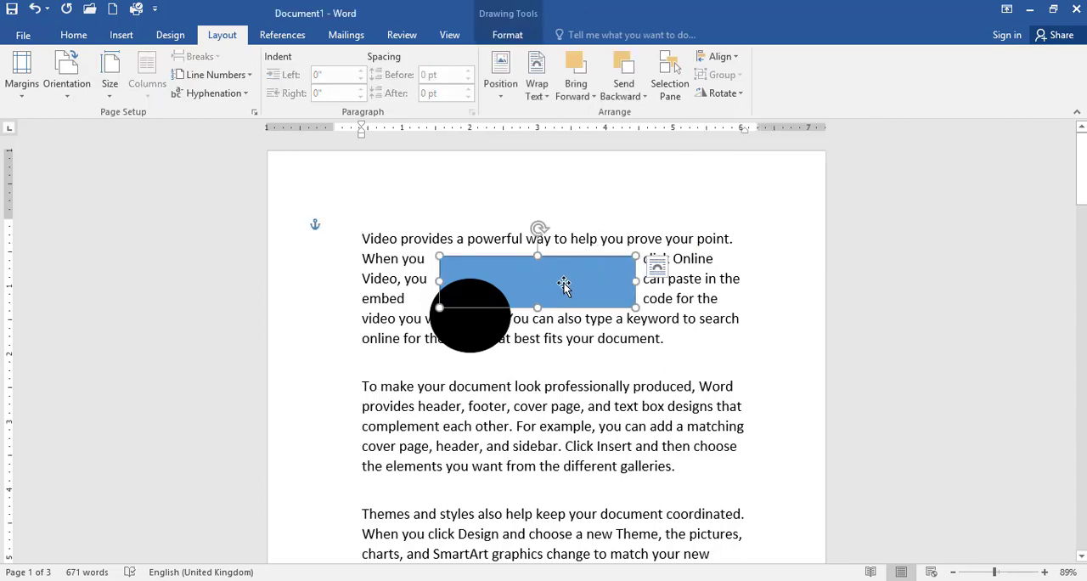
{"action": "left_click_drag", "start_coordinate": [539, 283], "coordinate": [581, 284]}
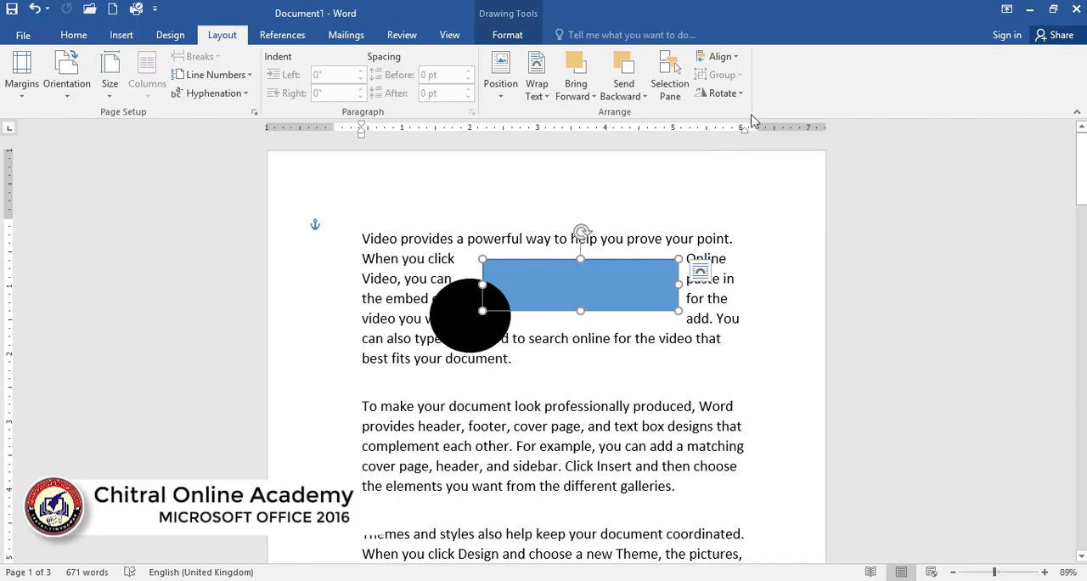
{"action": "left_click", "coordinate": [720, 56]}
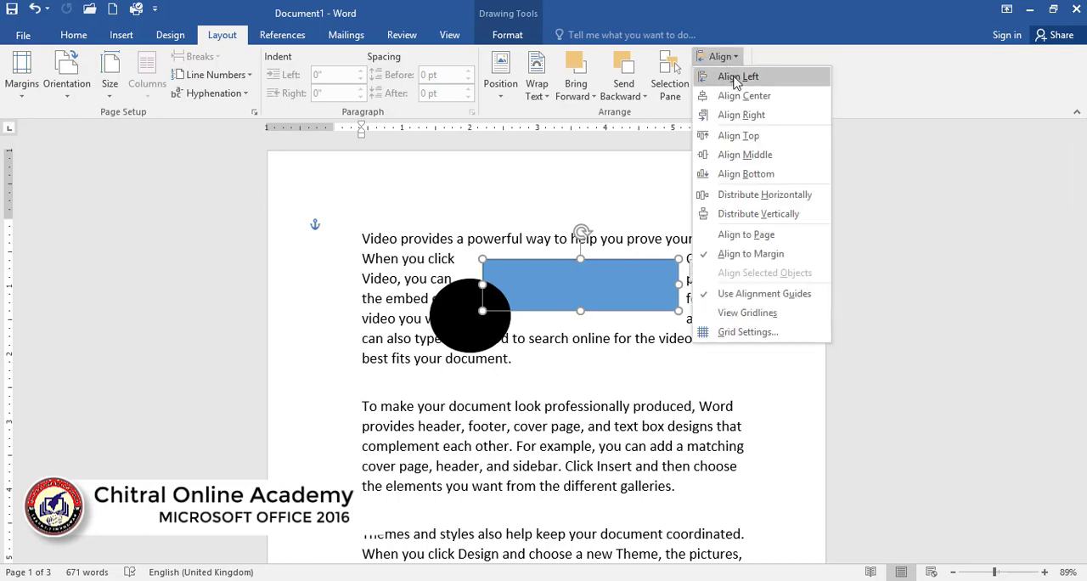
{"action": "left_click", "coordinate": [736, 78]}
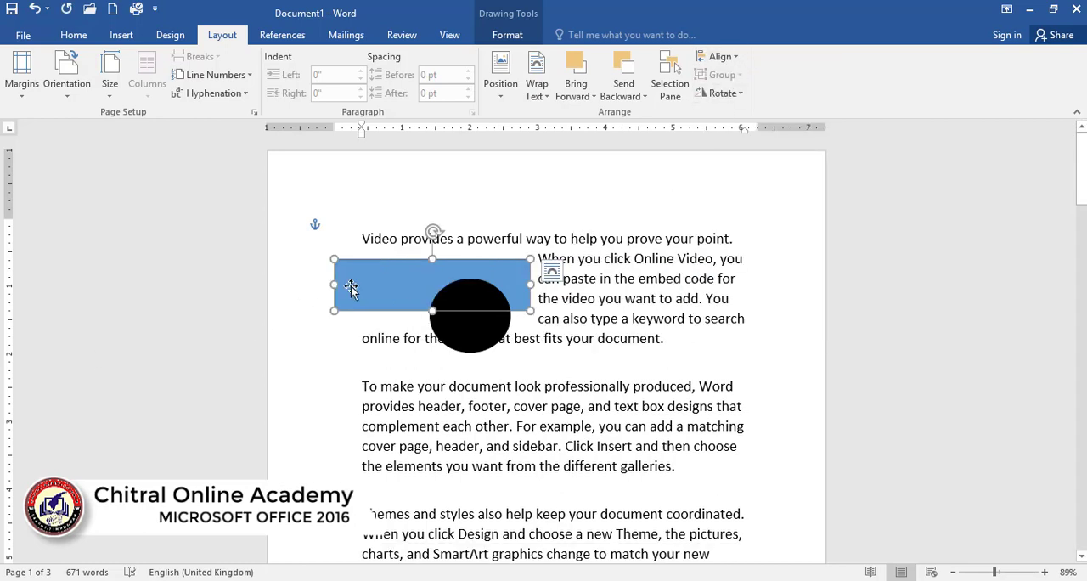
- Align the rectangle to the right margin, and then center it horizontally between the margins
{"action": "left_click", "coordinate": [721, 57]}
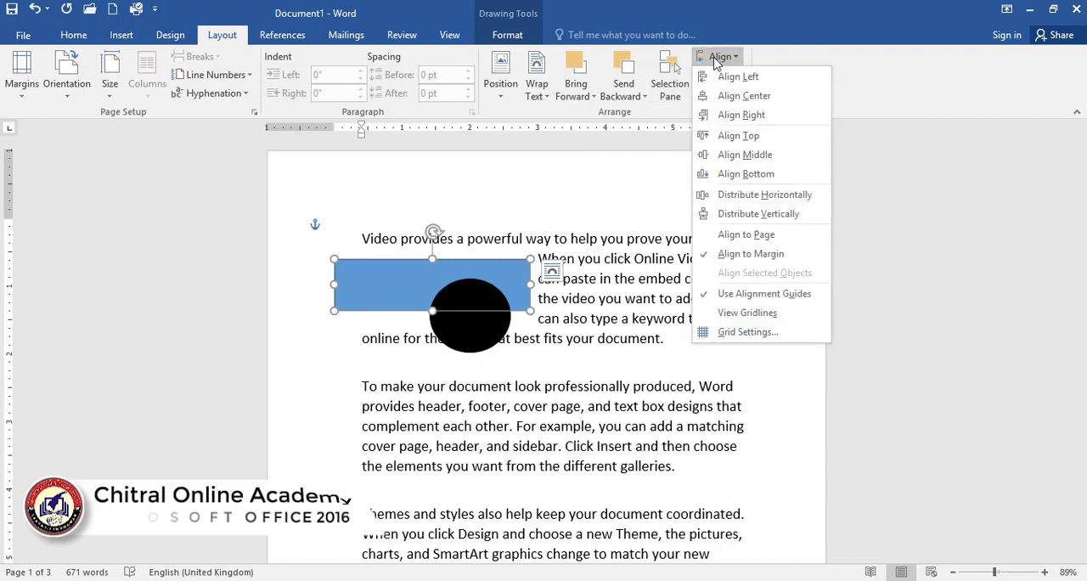
{"action": "left_click", "coordinate": [737, 115]}
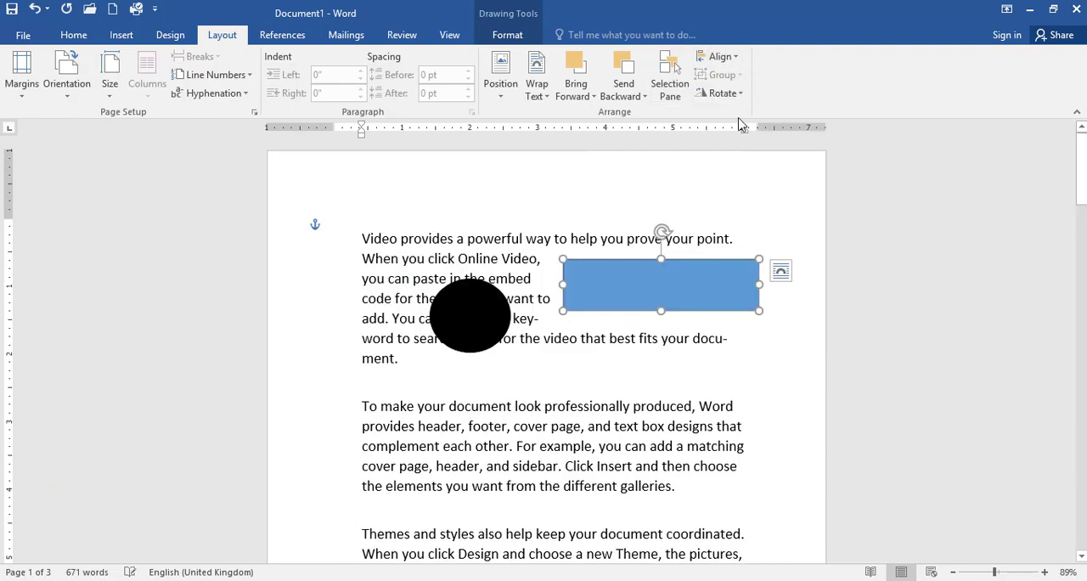
{"action": "left_click", "coordinate": [732, 64]}
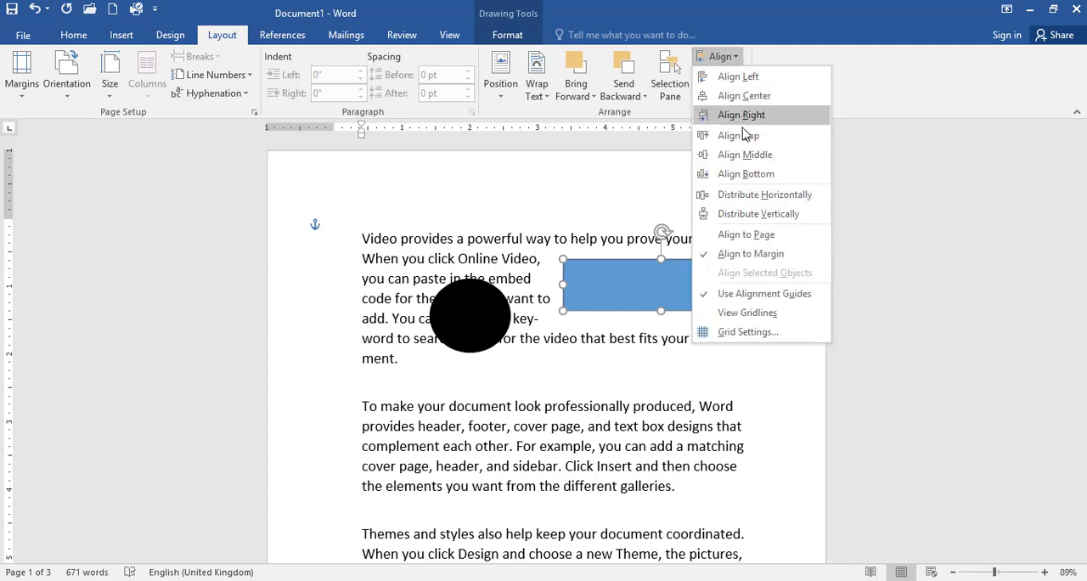
{"action": "left_click", "coordinate": [744, 96]}
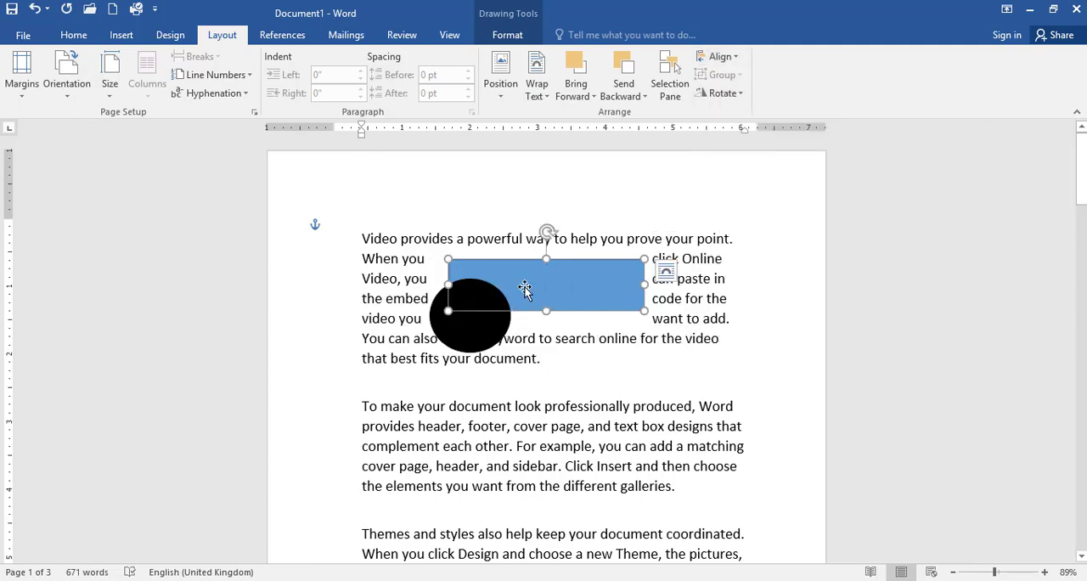
- Align the rectangle to the bottom margin of the page, and then to the top margin
{"action": "left_click", "coordinate": [722, 57]}
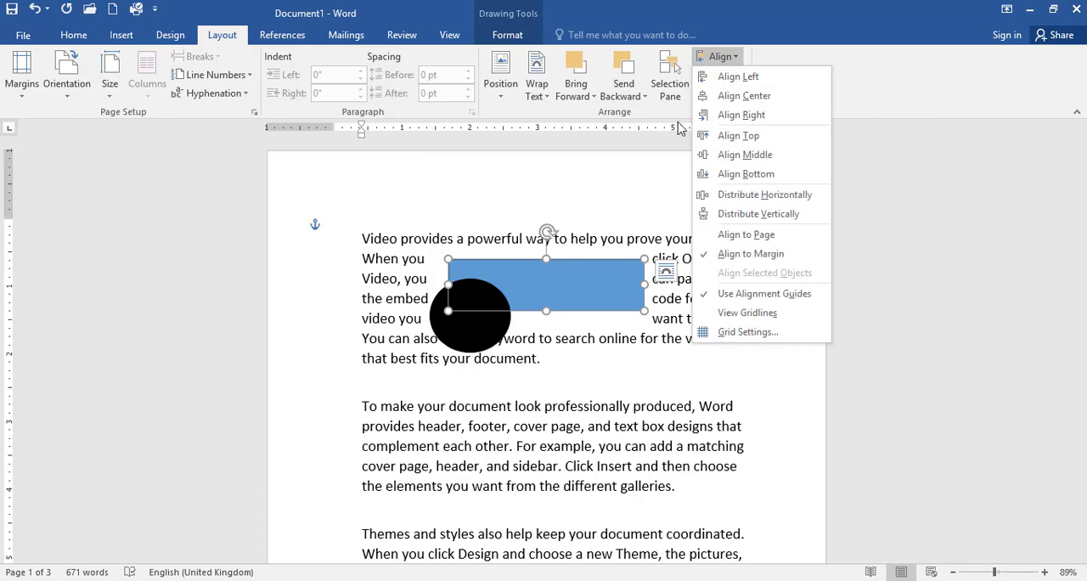
{"action": "left_click", "coordinate": [737, 173]}
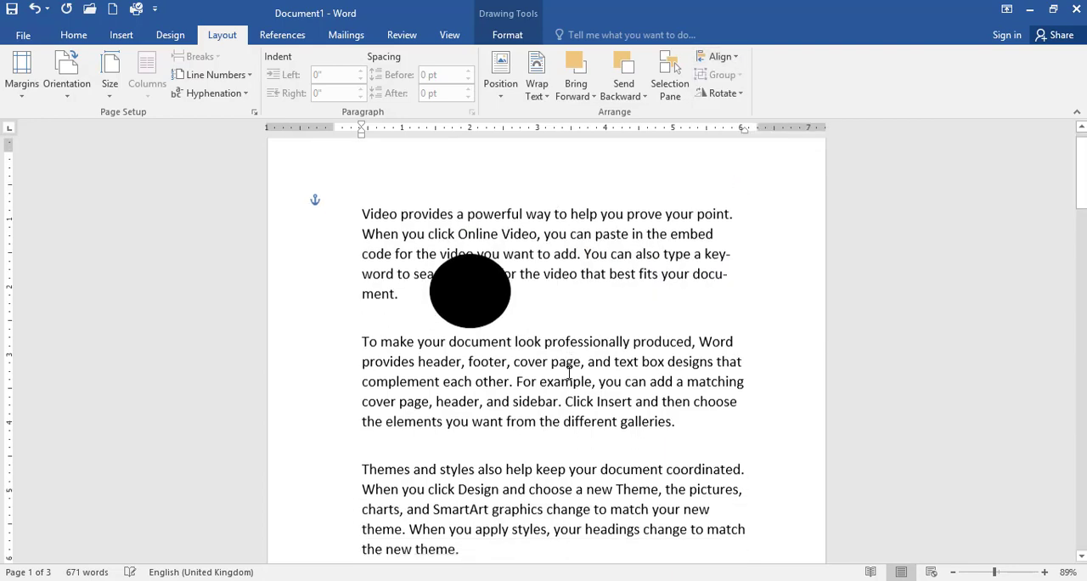
{"action": "scroll", "coordinate": [527, 468], "scroll_direction": "down", "scroll_amount": 5}
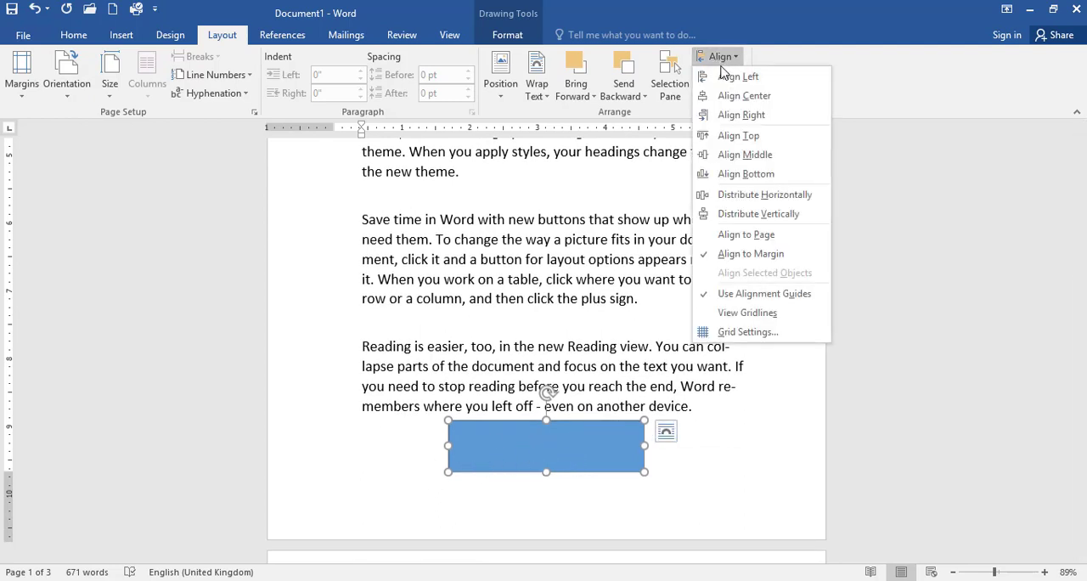
{"action": "left_click", "coordinate": [735, 136]}
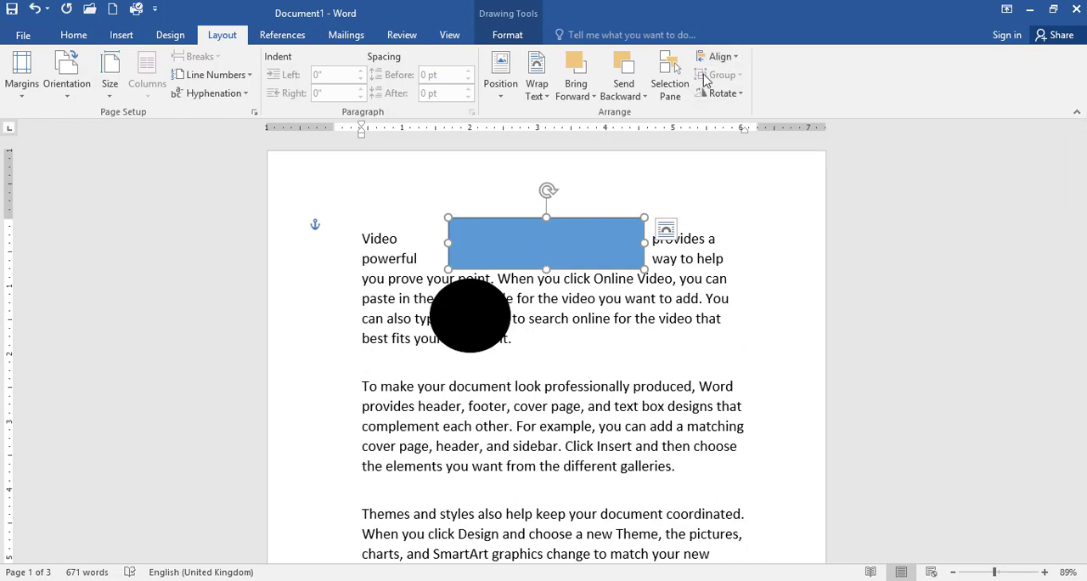
- Move the rectangle down within the first paragraph until it overlaps the oval, and select the two shapes in turn
{"action": "left_click_drag", "start_coordinate": [557, 243], "coordinate": [582, 308]}
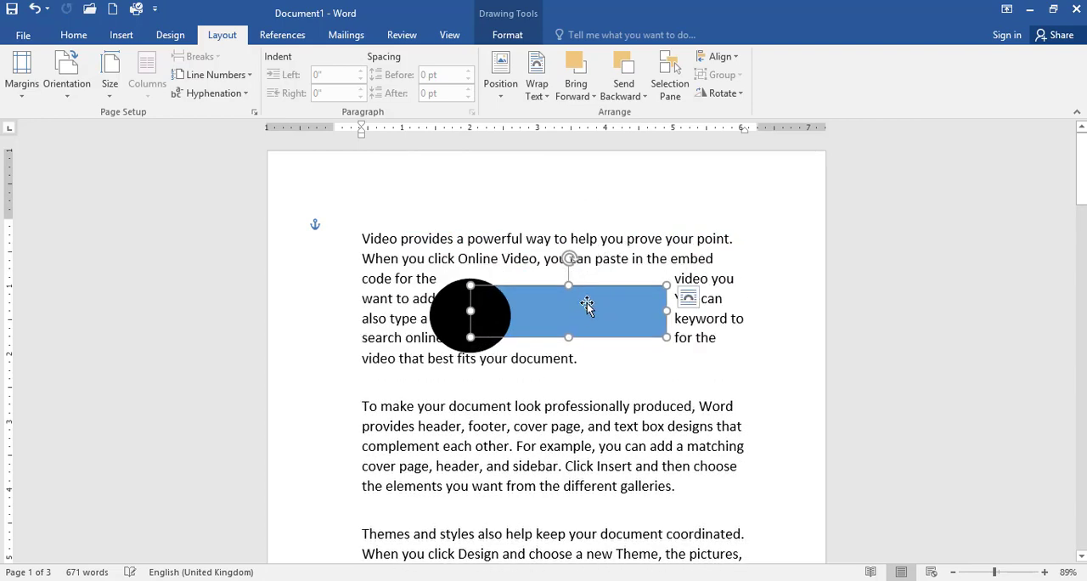
{"action": "left_click", "coordinate": [589, 215]}
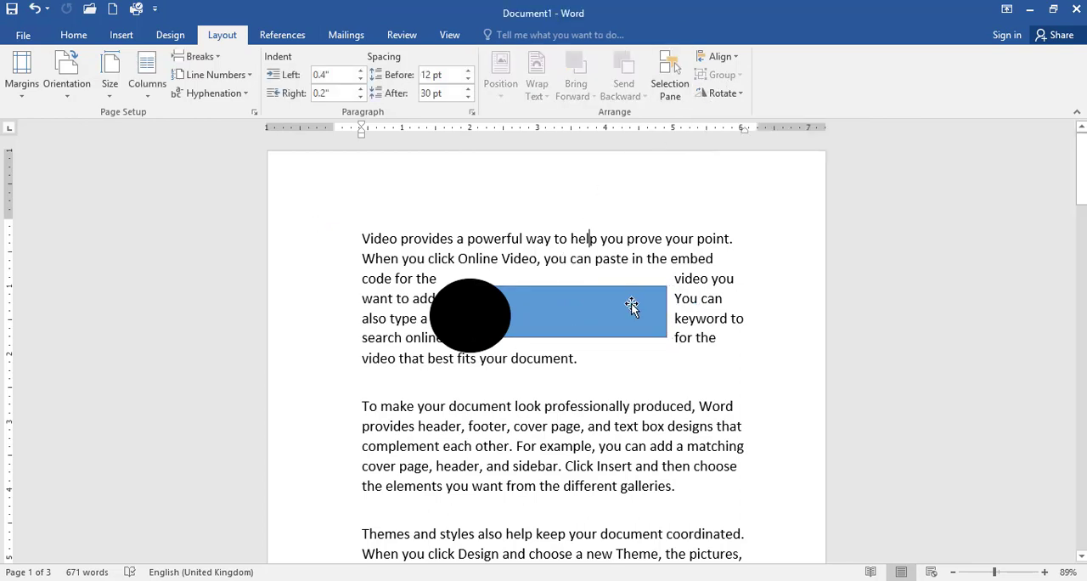
{"action": "left_click", "coordinate": [573, 314]}
{"action": "left_click", "coordinate": [453, 312]}
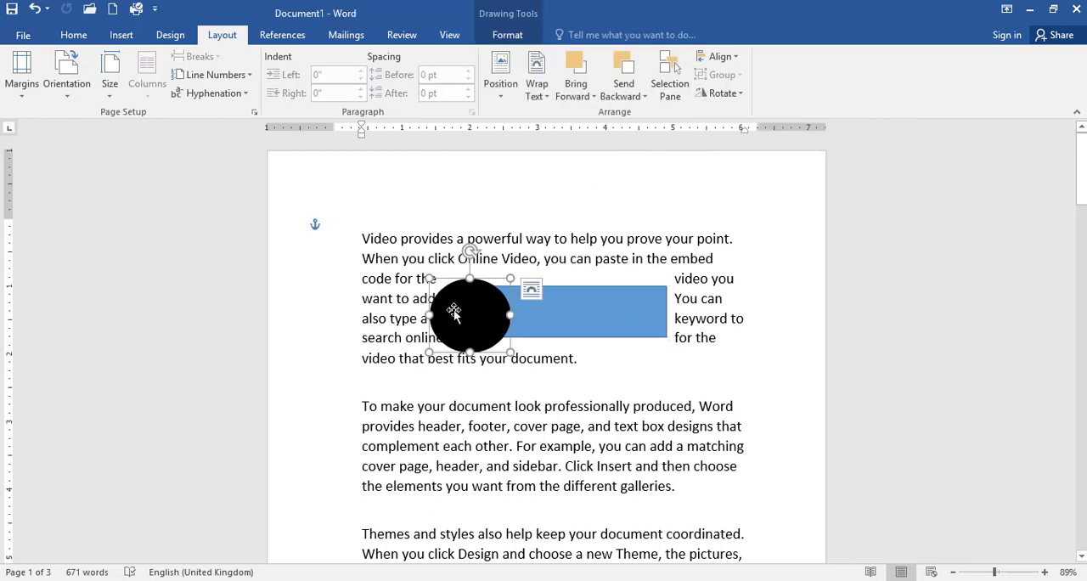
{"action": "left_click", "coordinate": [552, 315]}
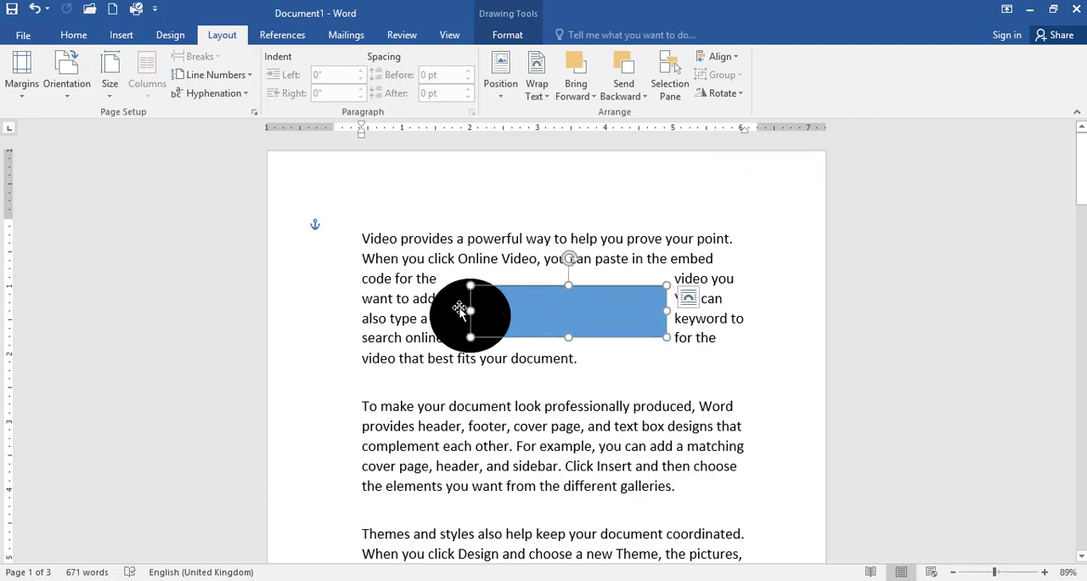
- Separate the shapes by placing the rectangle in the second paragraph and the slightly enlarged oval above it in the first paragraph
{"action": "left_click_drag", "start_coordinate": [556, 318], "coordinate": [543, 444]}
{"action": "left_click_drag", "start_coordinate": [461, 323], "coordinate": [562, 402]}
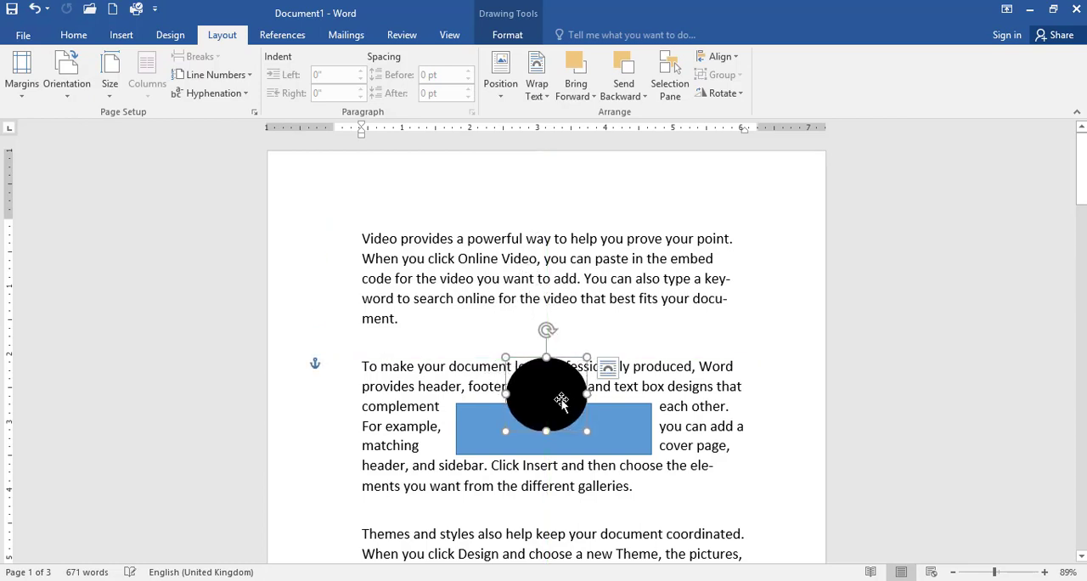
{"action": "mouse_move", "coordinate": [592, 351]}
{"action": "left_mouse_down"}
{"action": "mouse_move", "coordinate": [635, 271]}
{"action": "mouse_move", "coordinate": [597, 357]}
{"action": "left_mouse_up"}
{"action": "left_click_drag", "start_coordinate": [563, 412], "coordinate": [553, 291]}
{"action": "left_click_drag", "start_coordinate": [573, 439], "coordinate": [575, 393]}
- Select the oval and the rectangle together and group them into one object
{"action": "left_click", "coordinate": [552, 321]}
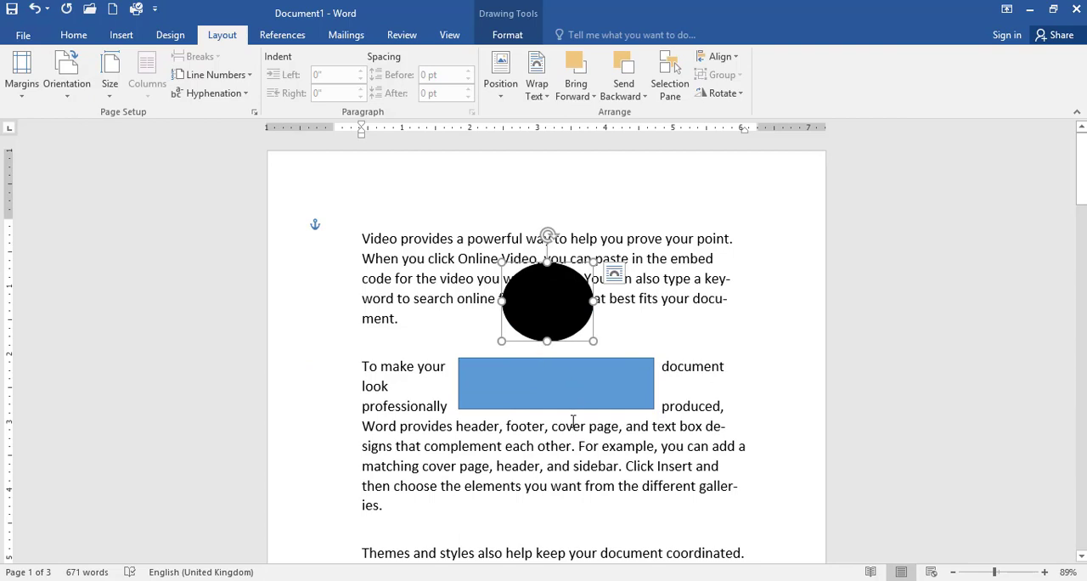
{"action": "left_click", "coordinate": [548, 384], "text": "shift"}
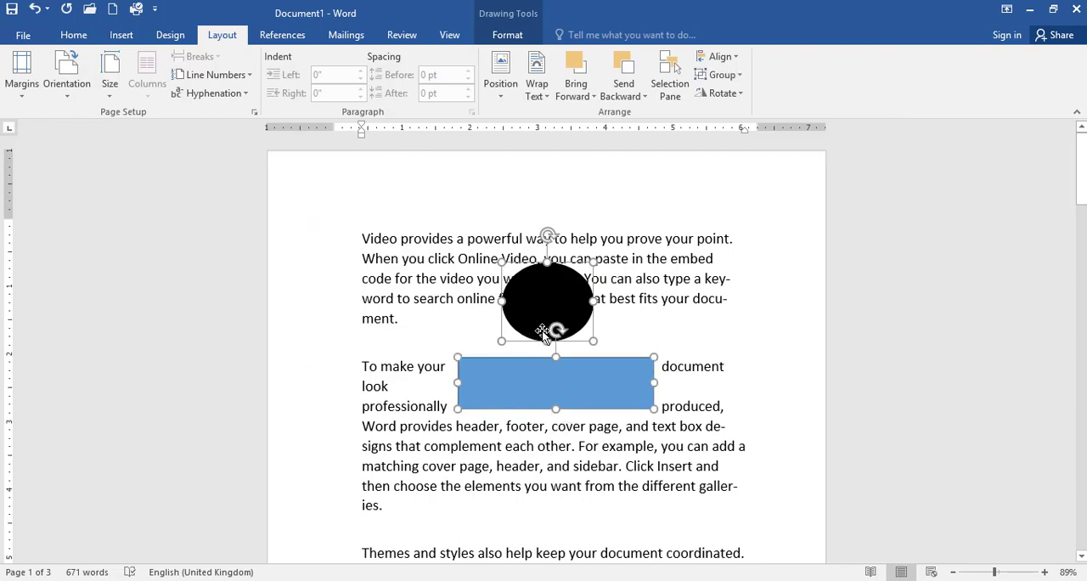
{"action": "left_click", "coordinate": [723, 75]}
{"action": "left_click", "coordinate": [726, 97]}
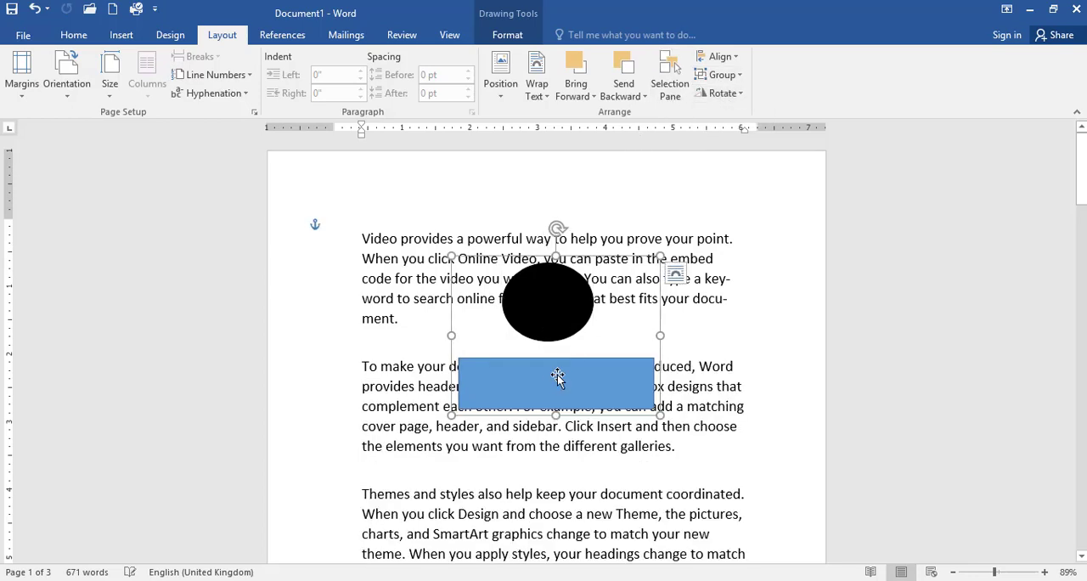
- Scale the grouped shapes down from a corner and reposition the group over the second paragraph
{"action": "left_click_drag", "start_coordinate": [563, 300], "coordinate": [532, 287]}
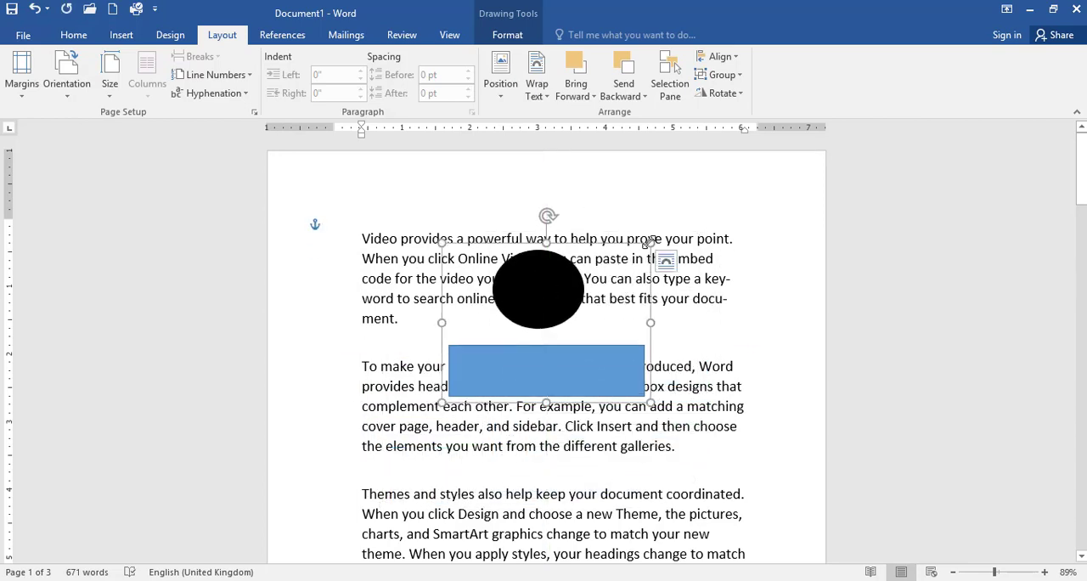
{"action": "left_click_drag", "start_coordinate": [650, 243], "coordinate": [604, 291]}
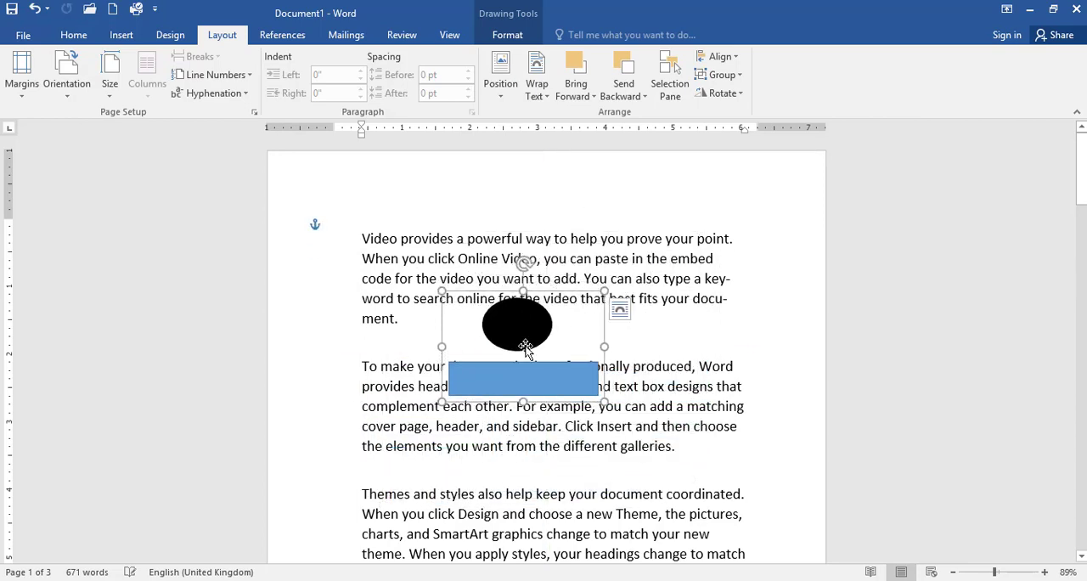
{"action": "left_click_drag", "start_coordinate": [526, 348], "coordinate": [553, 347]}
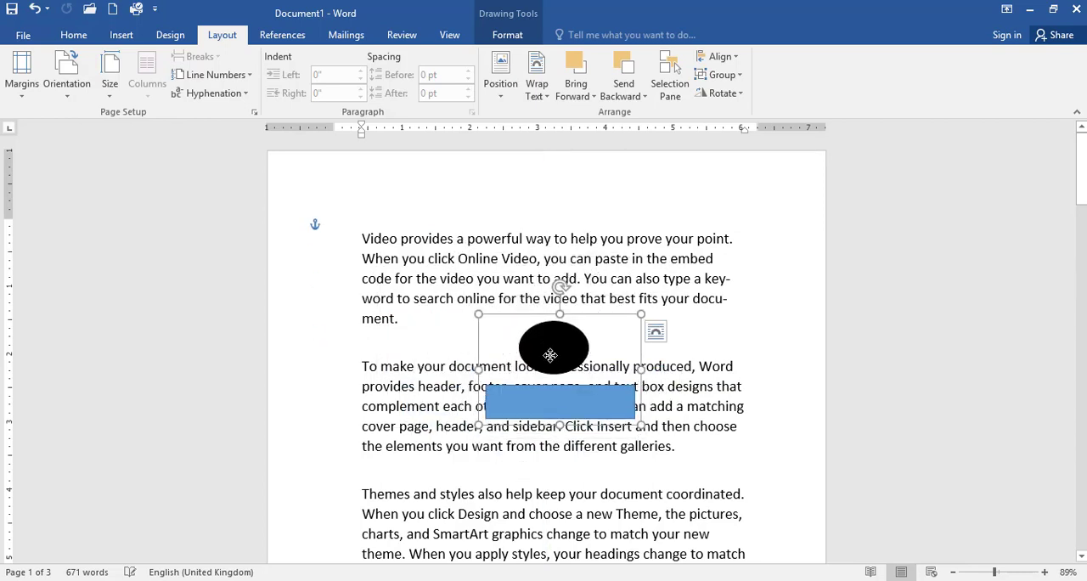
- Ungroup the shapes and move them independently, the oval up into the first paragraph and the rectangle up and to the right
{"action": "left_click", "coordinate": [727, 77]}
{"action": "left_click", "coordinate": [729, 117]}
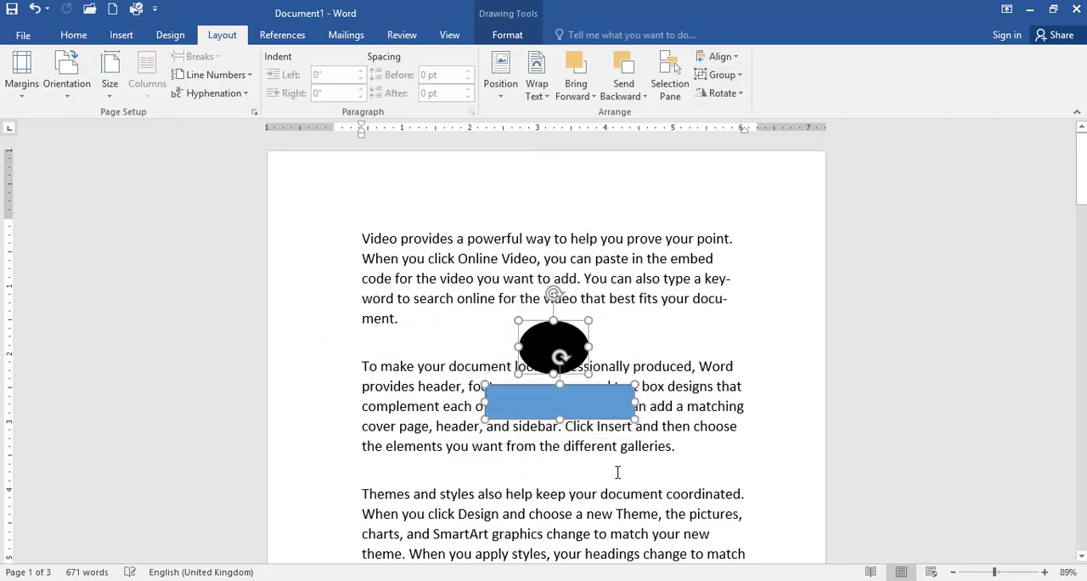
{"action": "left_click", "coordinate": [492, 342]}
{"action": "left_click_drag", "start_coordinate": [541, 350], "coordinate": [472, 293]}
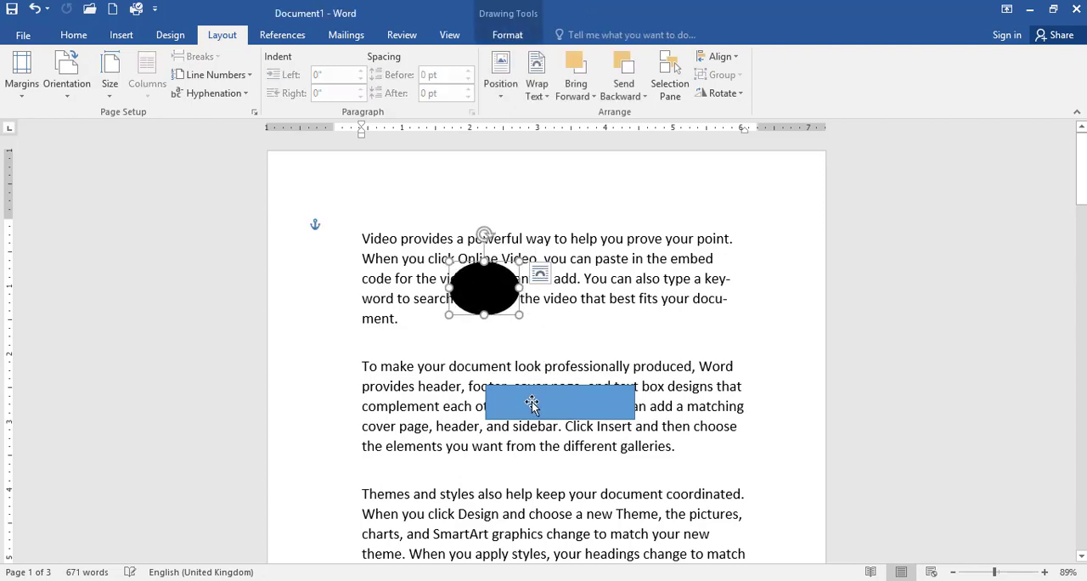
{"action": "left_click_drag", "start_coordinate": [532, 403], "coordinate": [567, 393]}
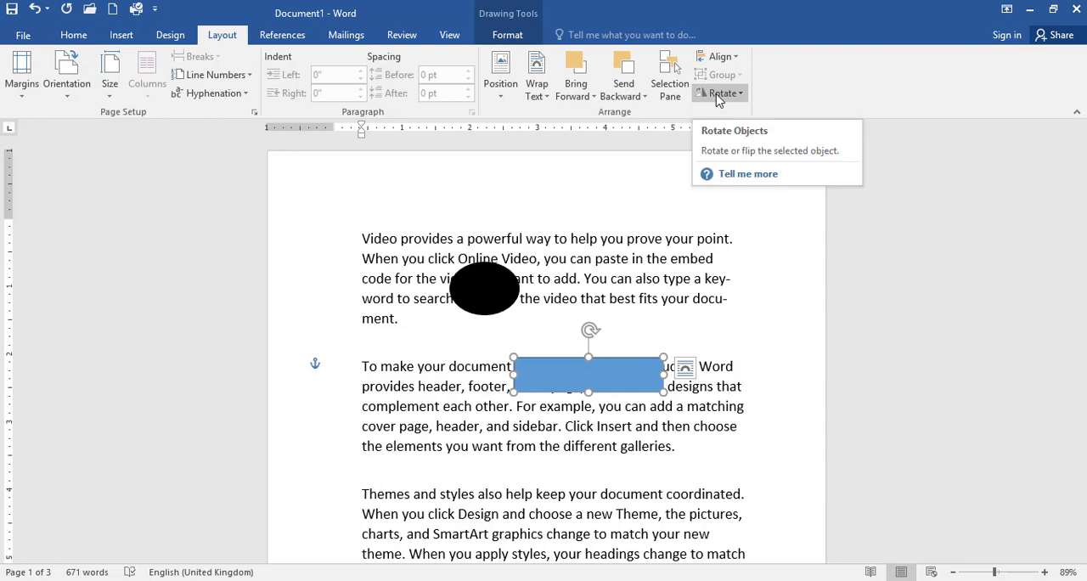
- Rotate the rectangle left 90° and display the rotation and flip options again
{"action": "left_click", "coordinate": [720, 94]}
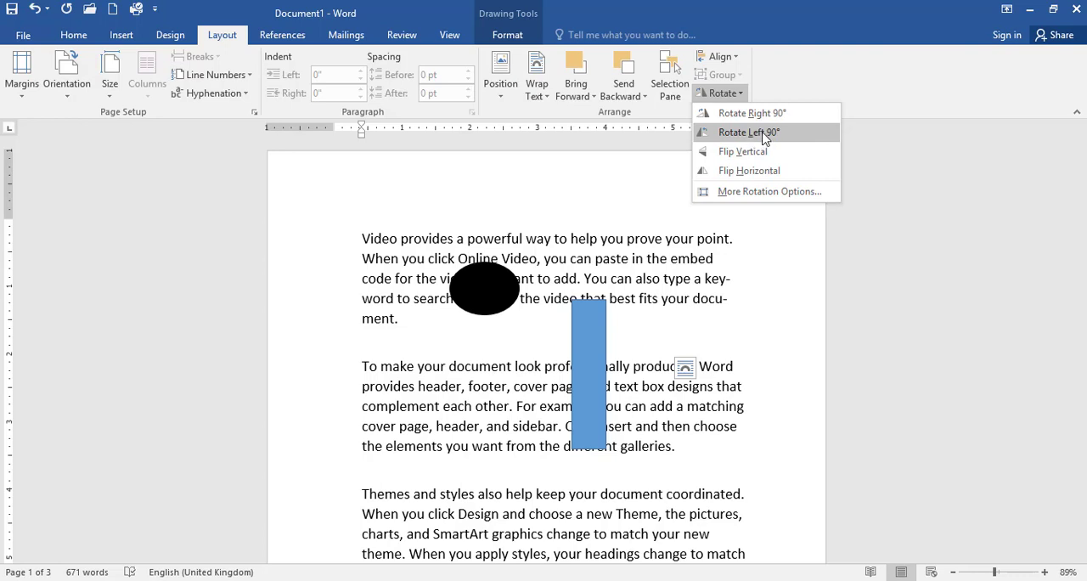
{"action": "left_click", "coordinate": [762, 134]}
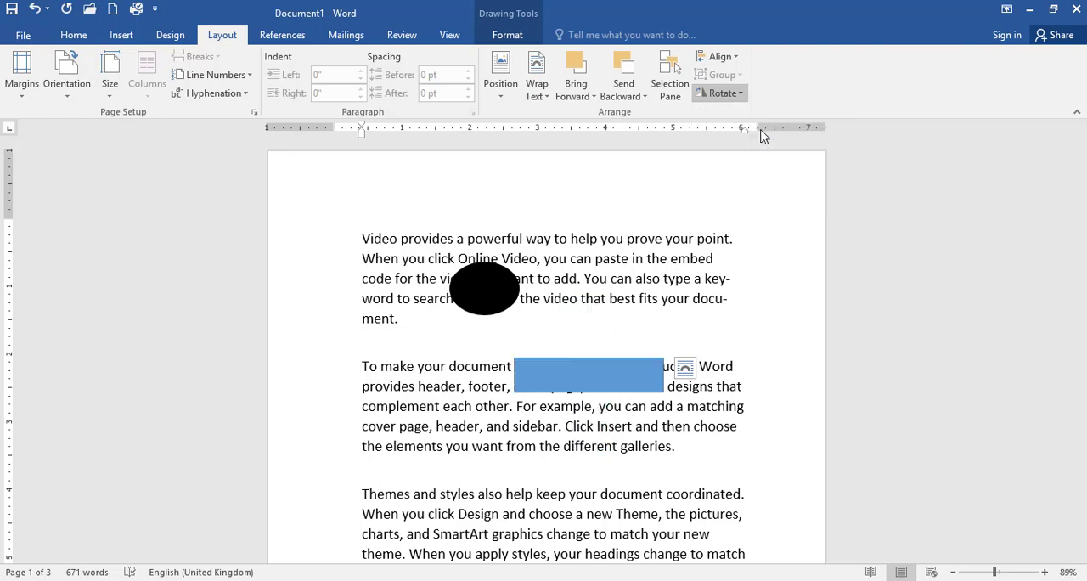
{"action": "left_click", "coordinate": [722, 57]}
{"action": "left_click", "coordinate": [729, 58]}
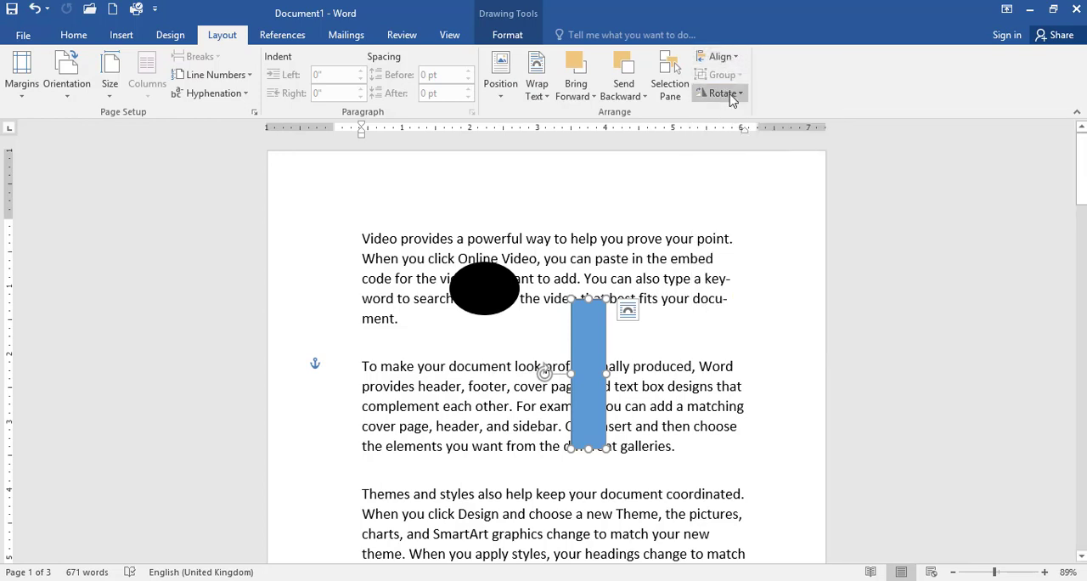
{"action": "left_click", "coordinate": [722, 94]}
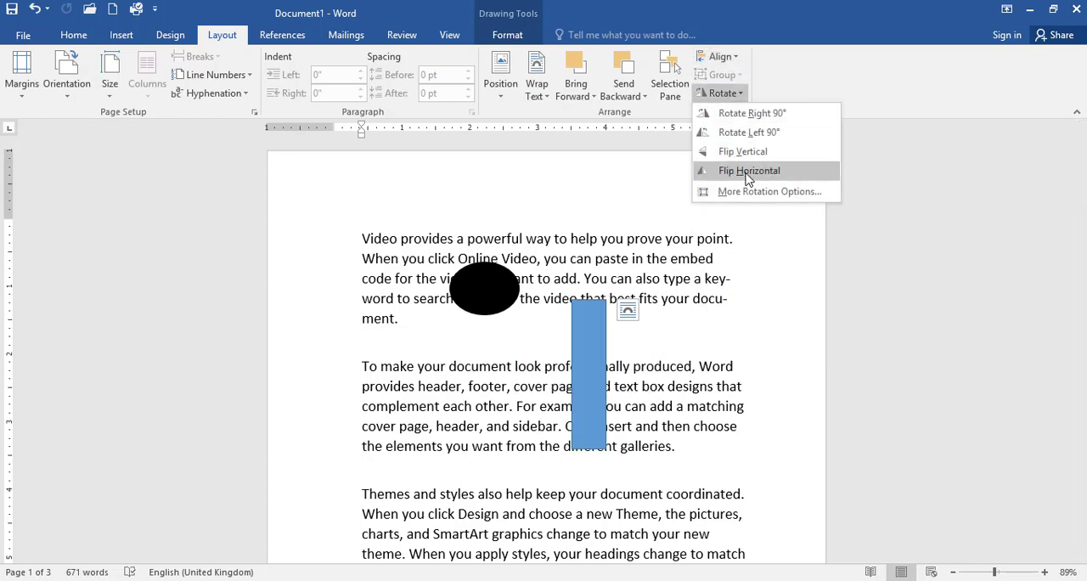